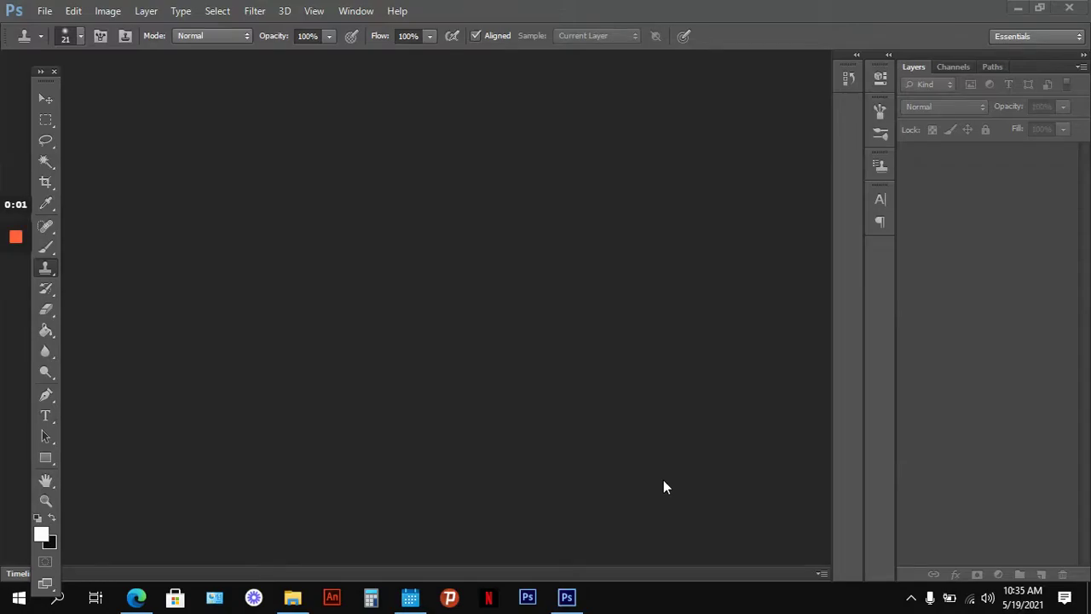
Step: Activate the Spot Healing Brush and show the other tools in its healing group
click(50, 271)
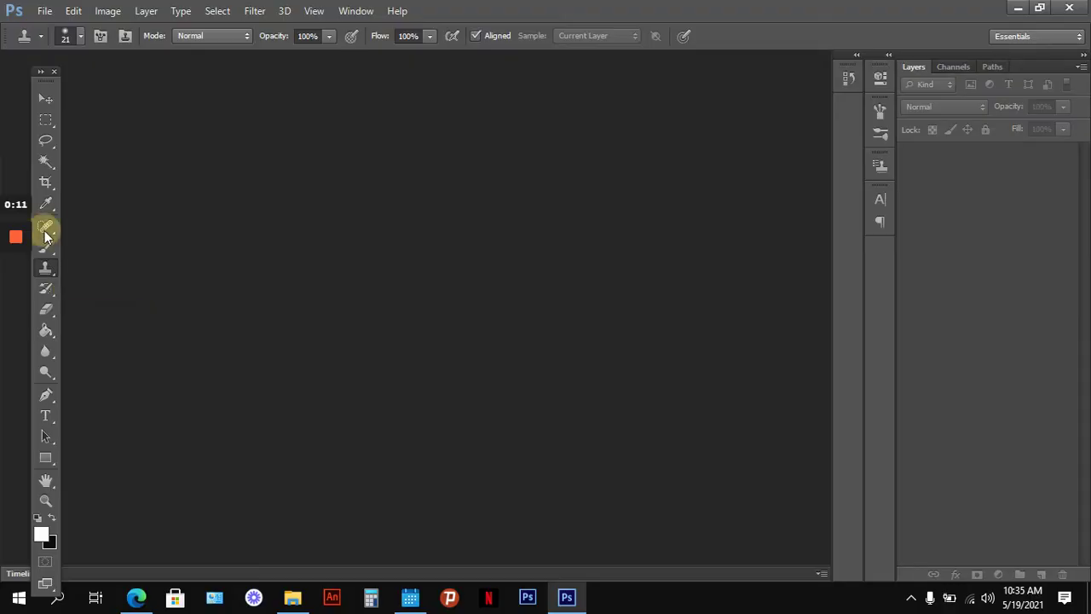
click(49, 229)
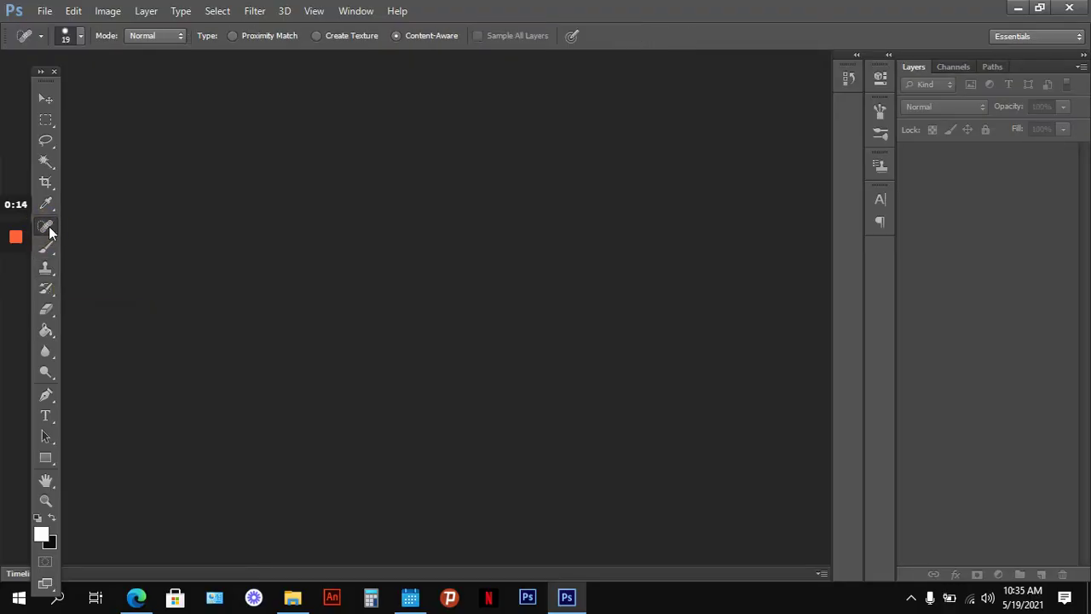
right_click(52, 227)
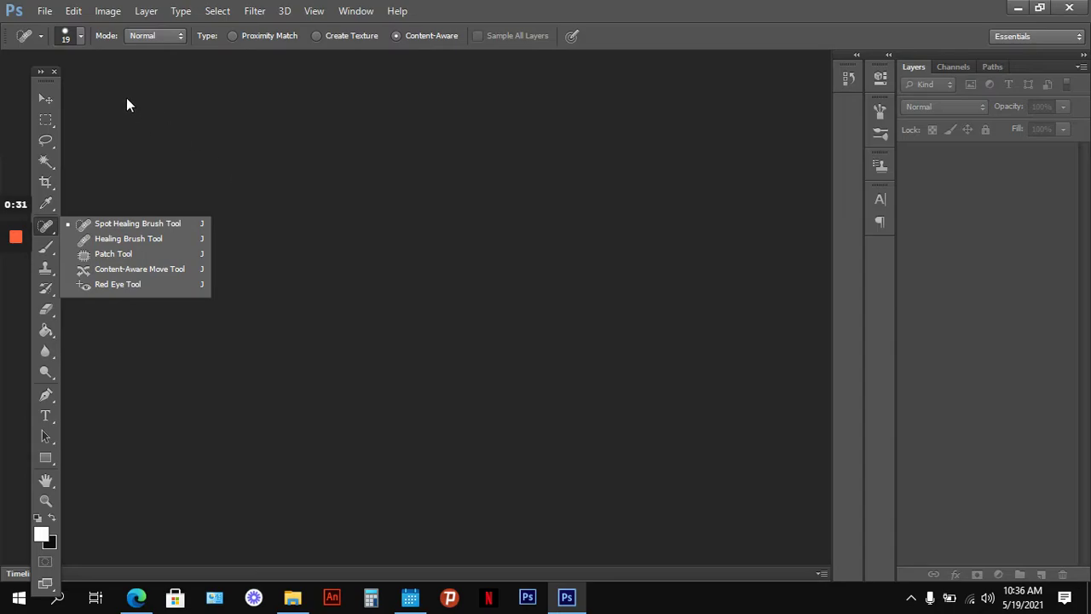
Step: Open beetle.jpg, pimples.jpg and shadow.jpg from the laboratory exercise 6 folder, showing beetle.jpg
click(47, 13)
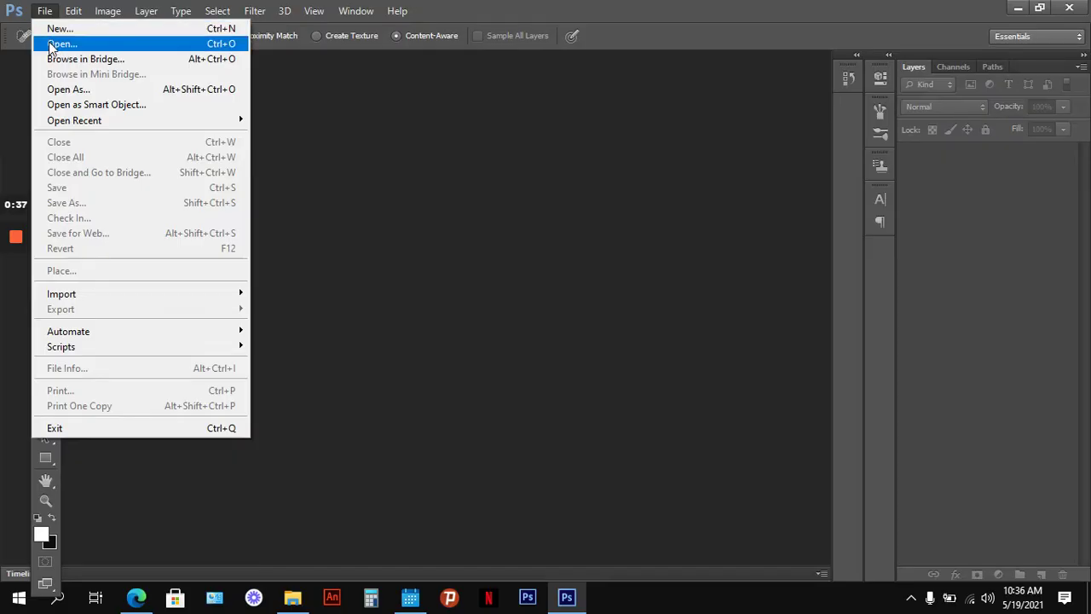
click(52, 44)
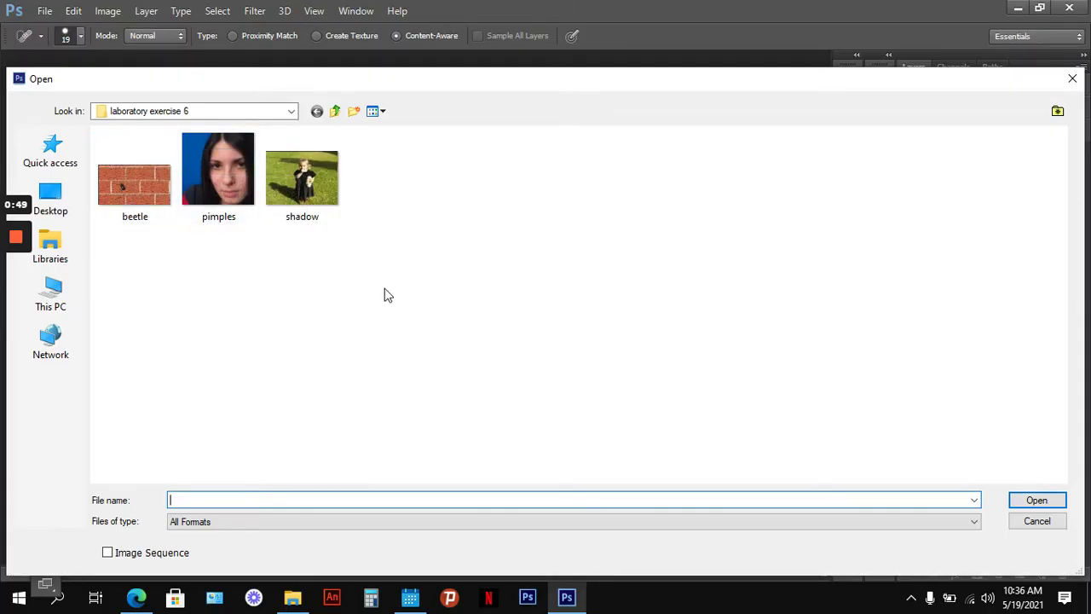
drag(398, 265, 139, 180)
click(1034, 503)
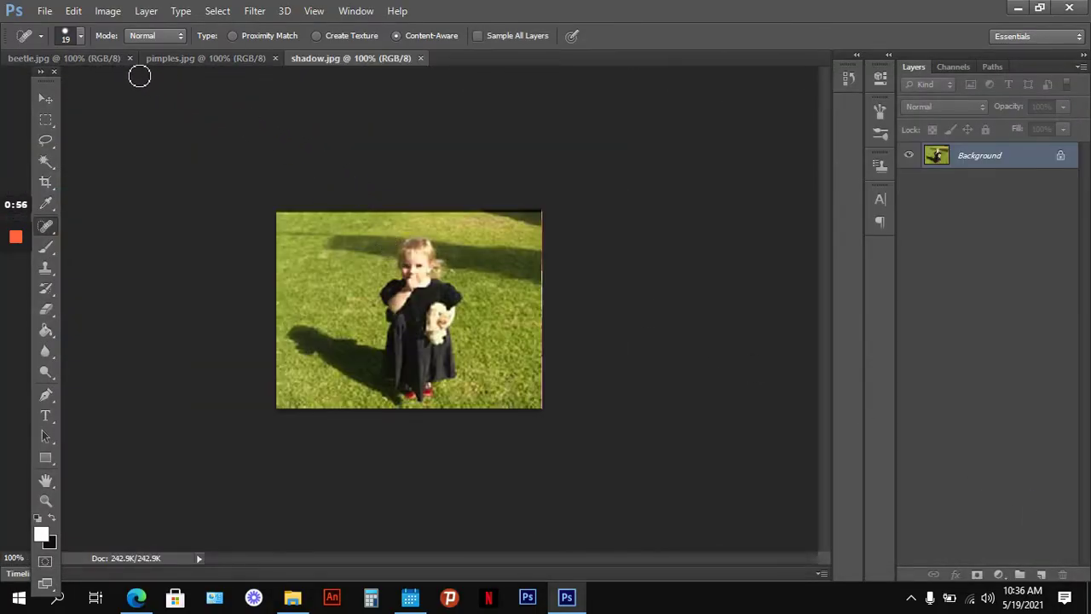
click(82, 59)
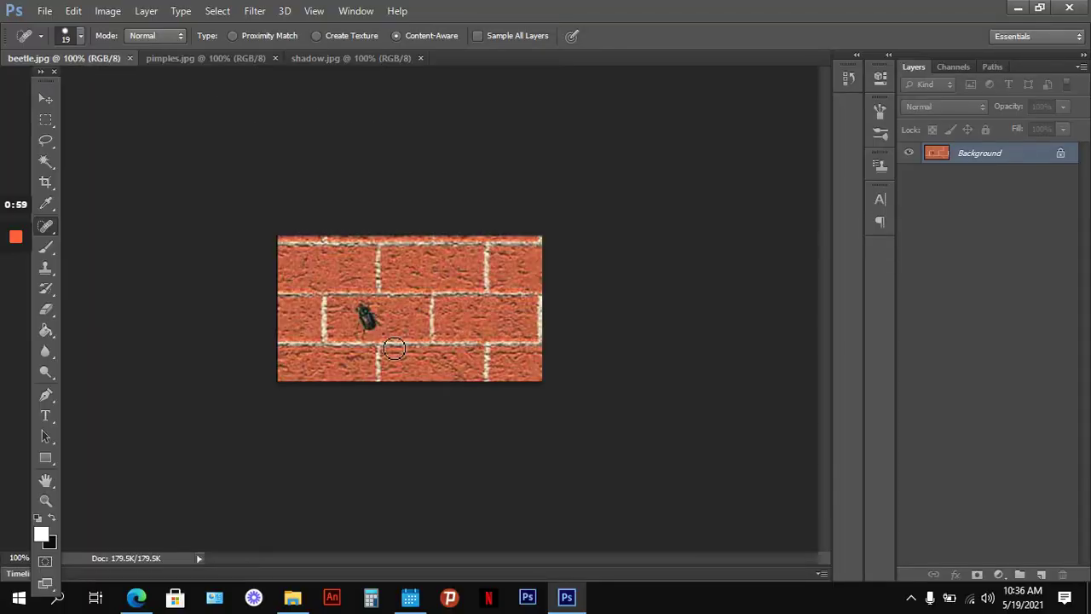
Step: Zoom the beetle image to 200%, select the Clone Stamp tool, and bring up shadow.jpg
key(ctrl+plus)
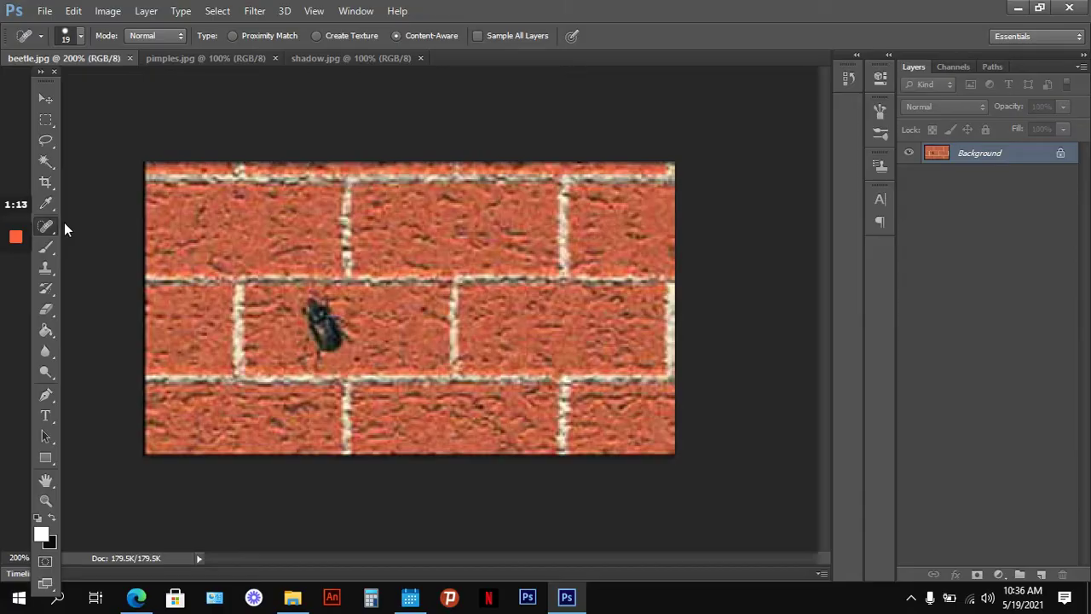
click(51, 280)
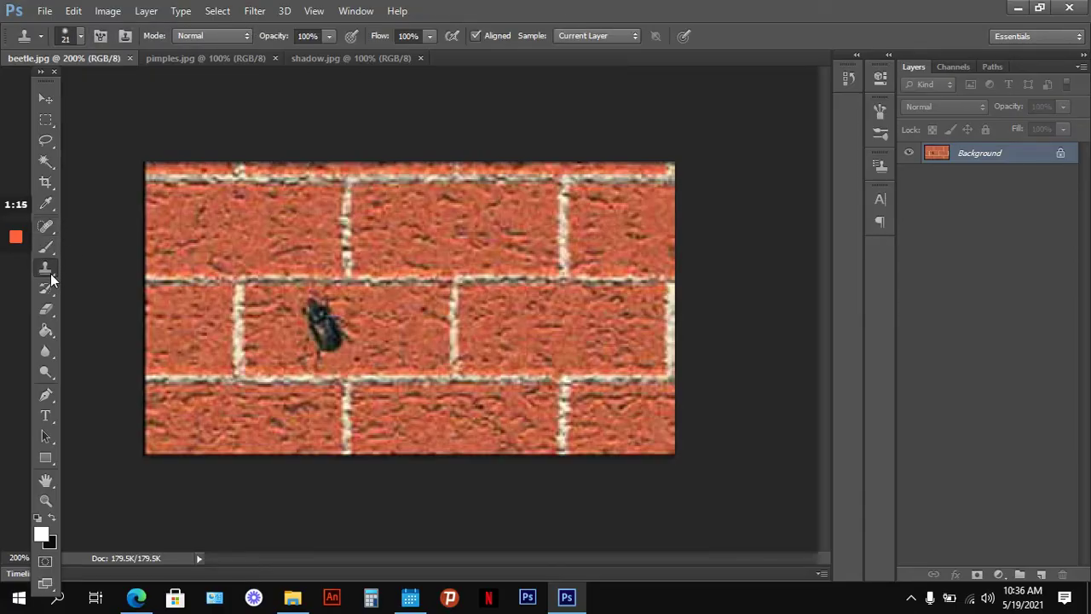
click(51, 280)
click(107, 266)
click(349, 60)
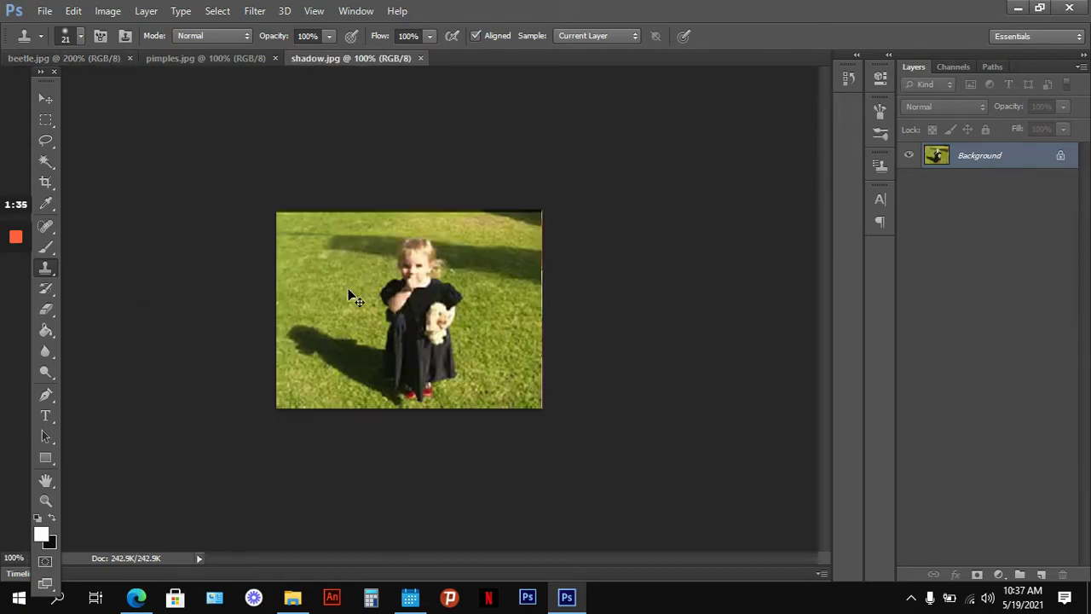
key(ctrl+plus)
click(219, 59)
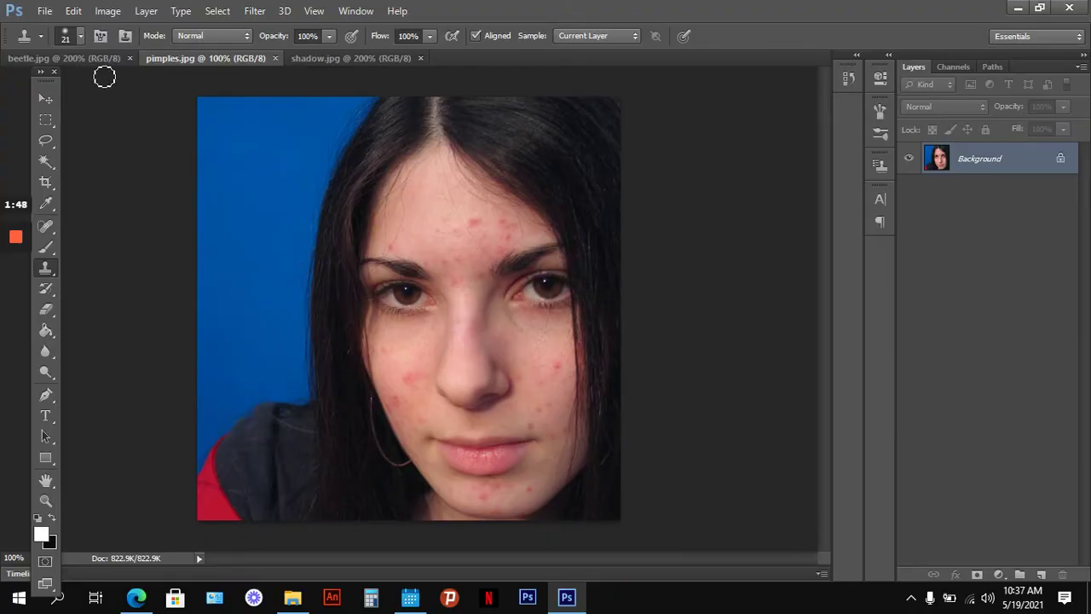
click(77, 58)
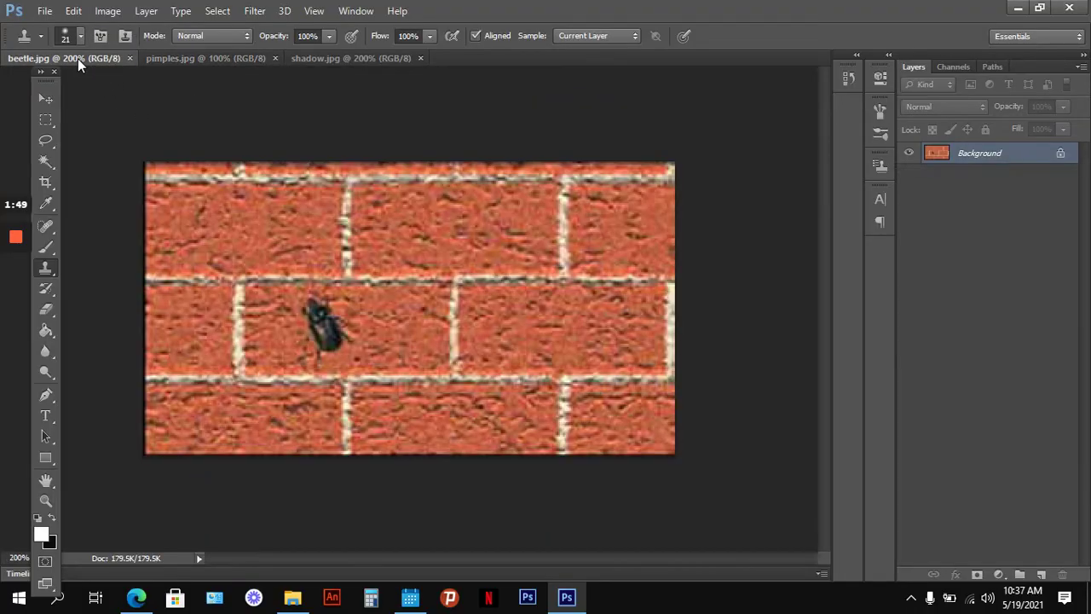
Step: Set the beetle as the clone source and paint a beetle copy on the upper brick
click(318, 318)
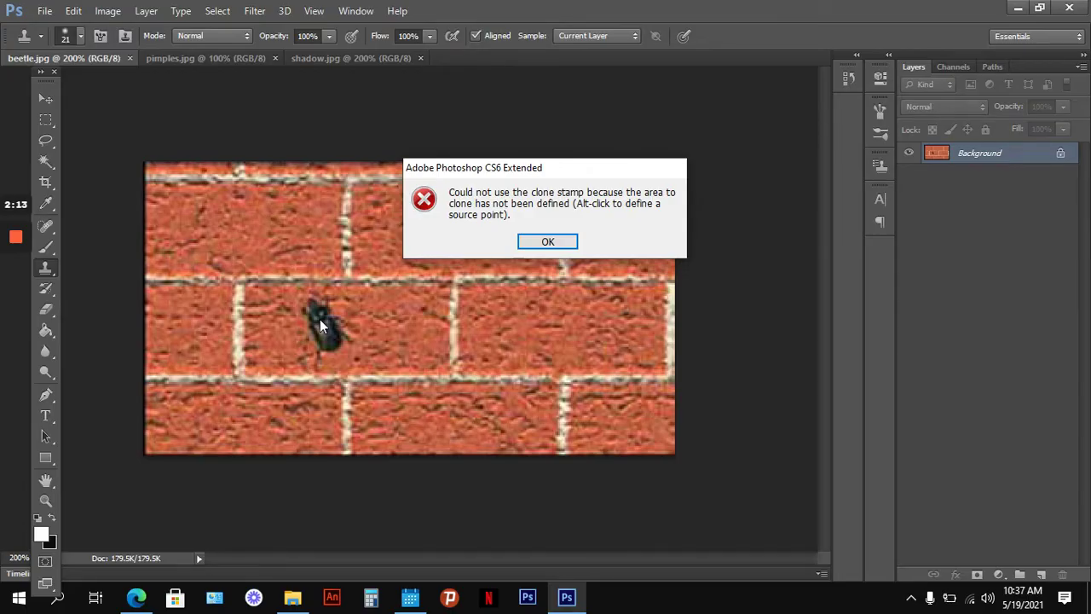
click(548, 243)
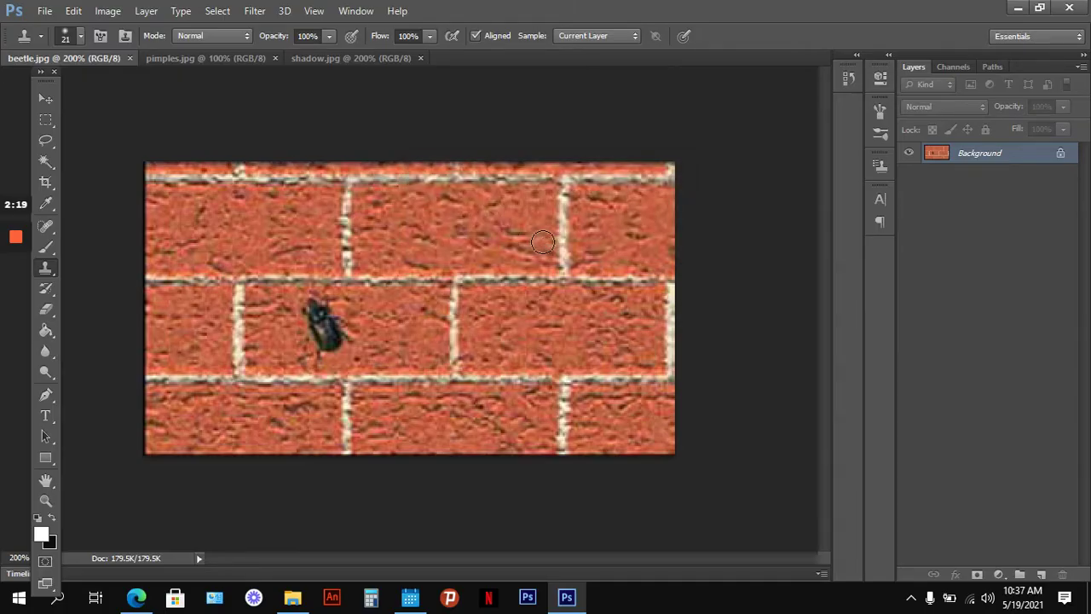
alt+click(317, 319)
click(465, 224)
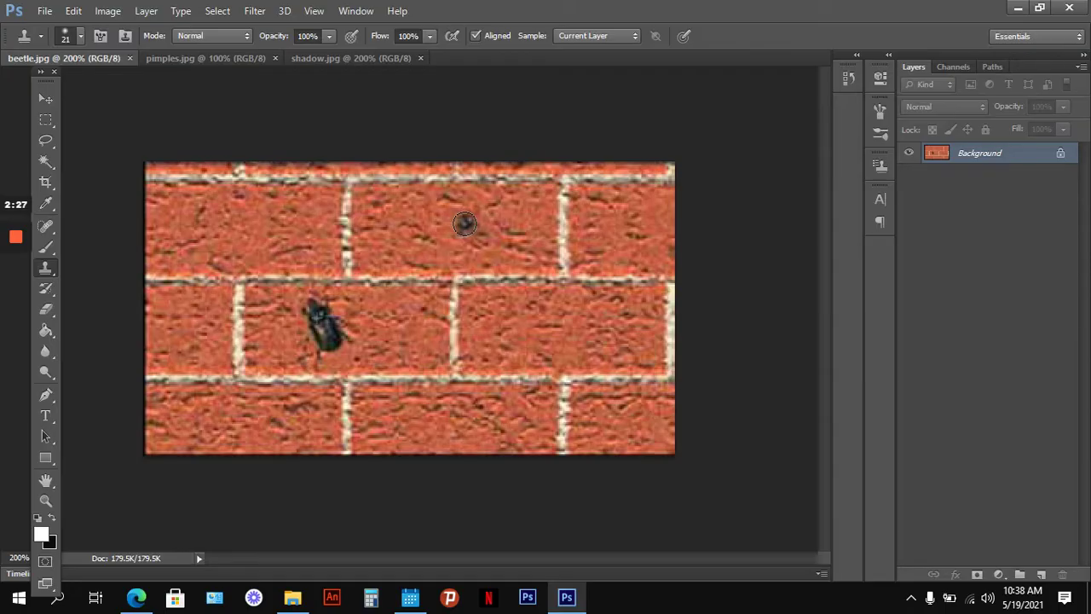
mouse_move(475, 229)
mouse_down()
mouse_move(464, 220)
mouse_move(474, 215)
mouse_move(463, 225)
mouse_move(472, 247)
mouse_move(492, 242)
mouse_move(475, 251)
mouse_up()
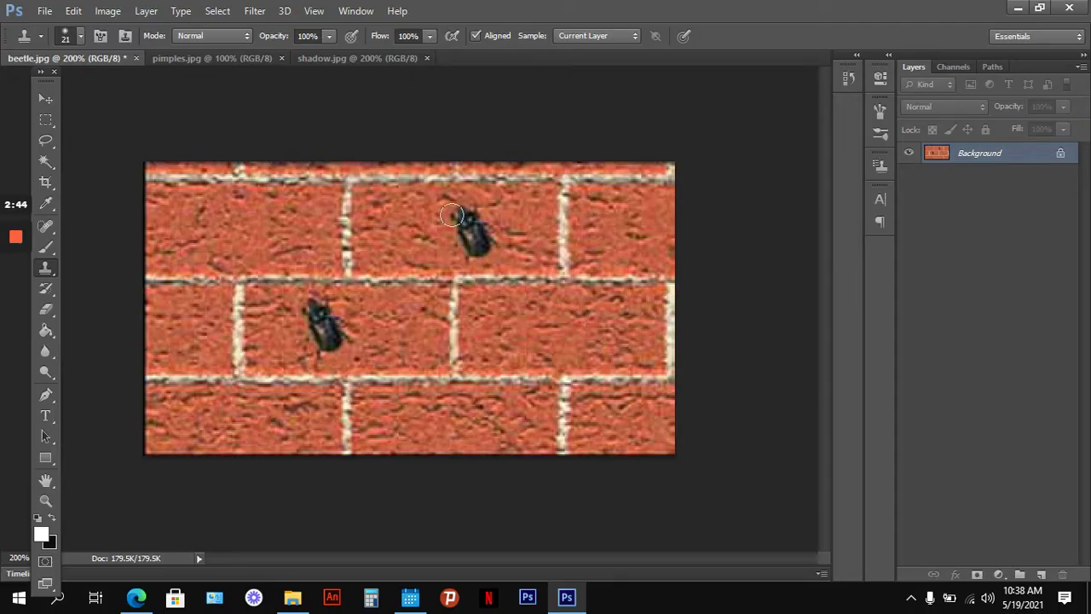
Step: Clone more beetle copies onto the right, upper-left and bottom bricks, plus texture top-right
alt+click(313, 314)
mouse_move(597, 317)
mouse_down()
mouse_move(575, 331)
mouse_move(569, 319)
mouse_move(589, 312)
mouse_move(599, 322)
mouse_move(579, 346)
mouse_move(604, 360)
mouse_up()
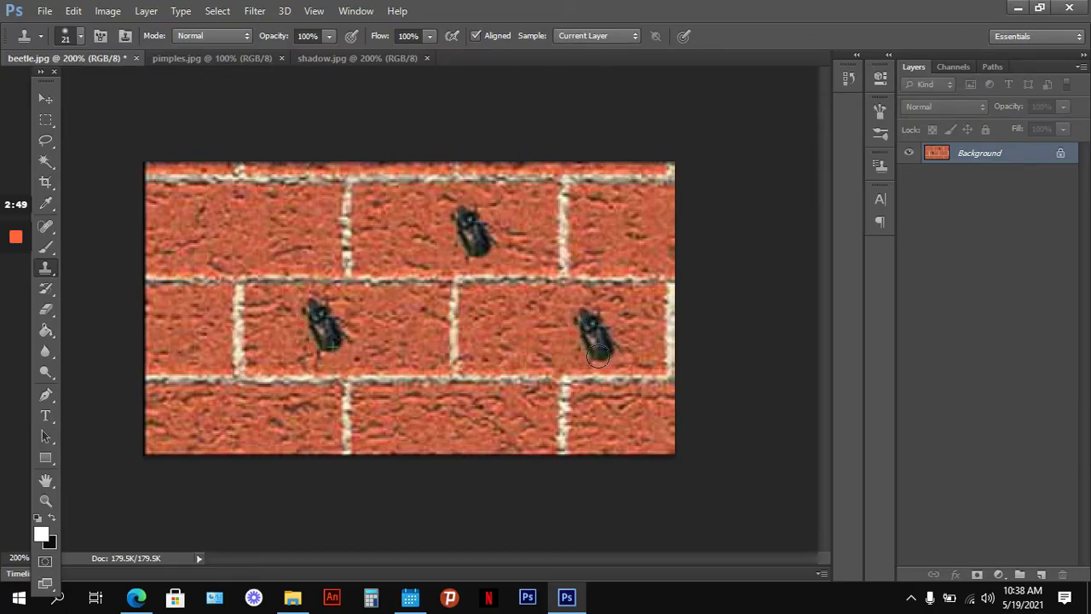
alt+click(323, 327)
mouse_move(261, 243)
mouse_down()
mouse_move(236, 218)
mouse_move(248, 245)
mouse_move(260, 239)
mouse_move(235, 220)
mouse_up()
alt+click(324, 315)
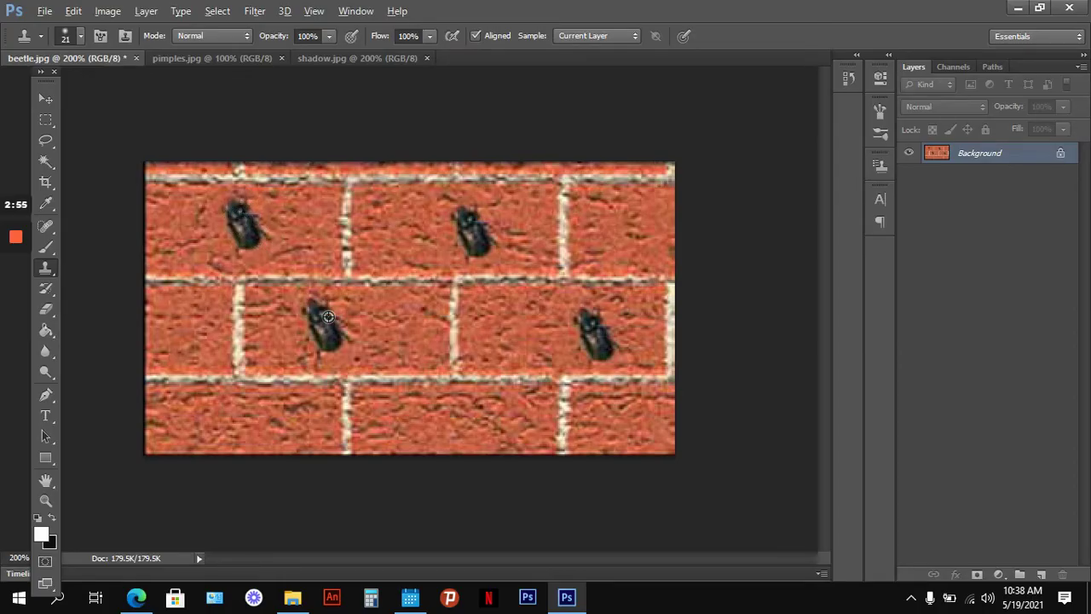
mouse_move(426, 385)
mouse_down()
mouse_move(454, 408)
mouse_move(439, 406)
mouse_move(447, 402)
mouse_move(461, 437)
mouse_up()
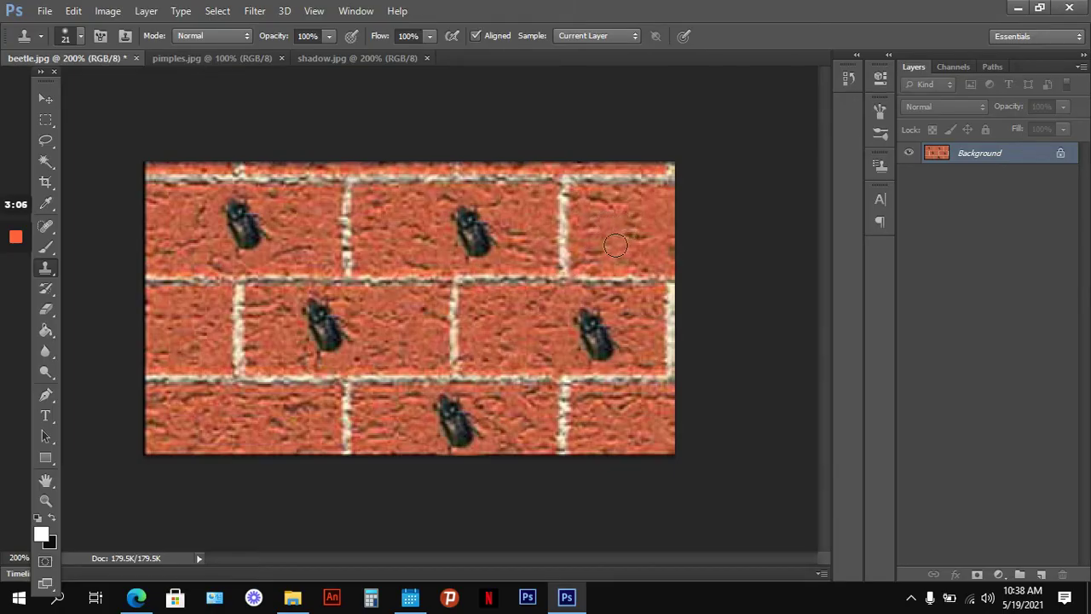
mouse_move(597, 240)
mouse_down()
mouse_move(624, 237)
mouse_move(615, 240)
mouse_up()
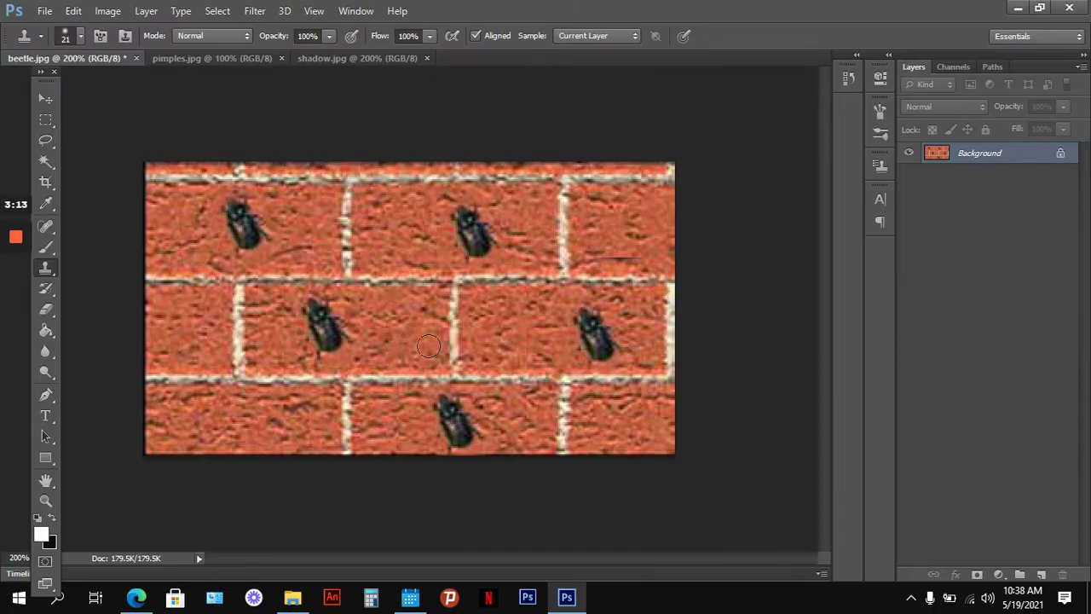
click(44, 10)
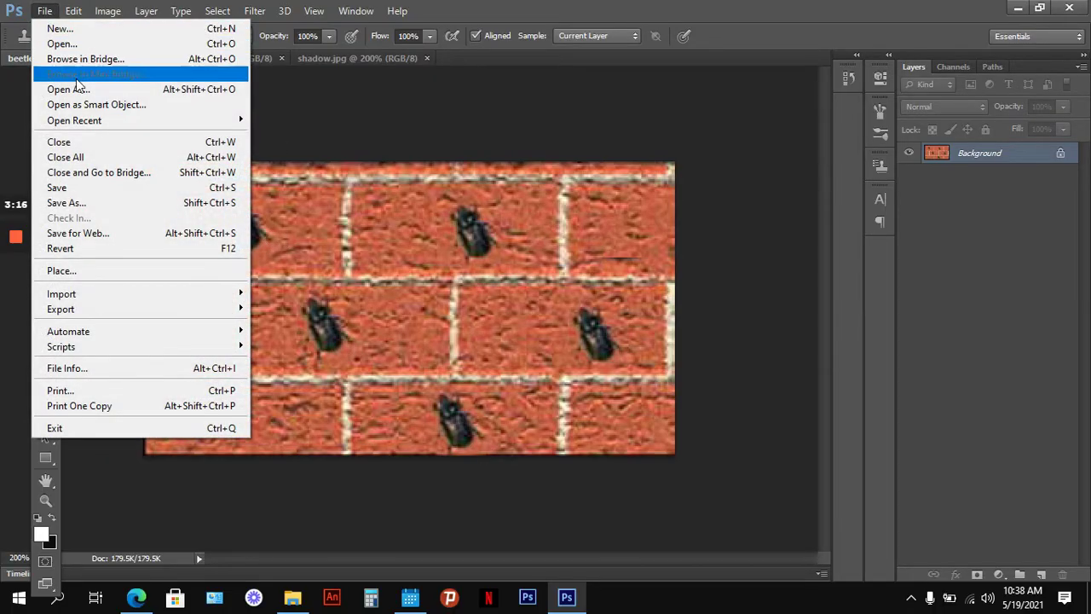
Step: Save the five-beetle image as the JPEG beetle1 and close it
click(83, 203)
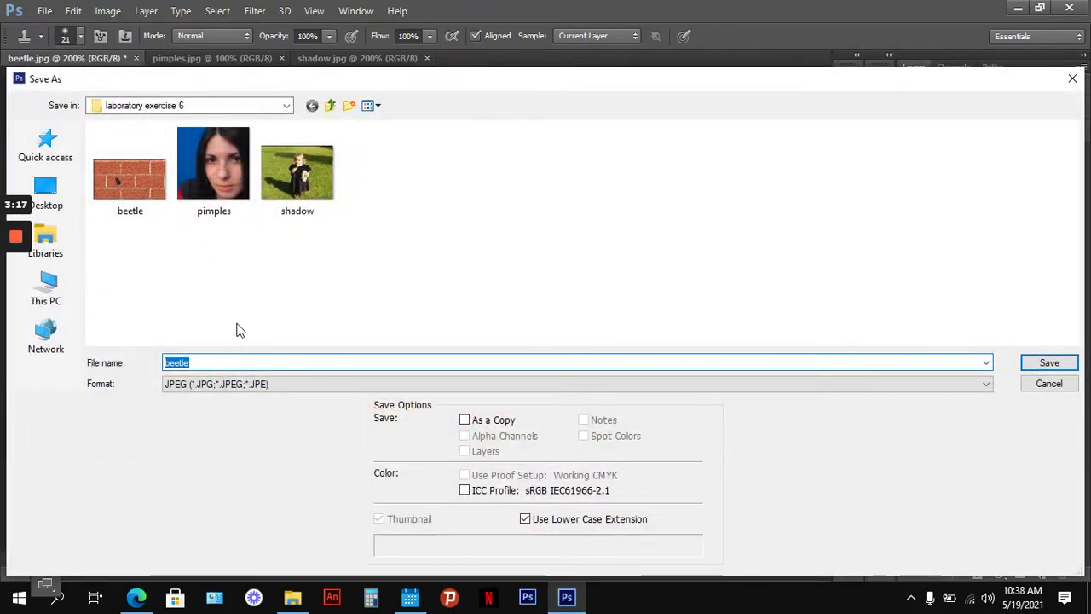
click(222, 360)
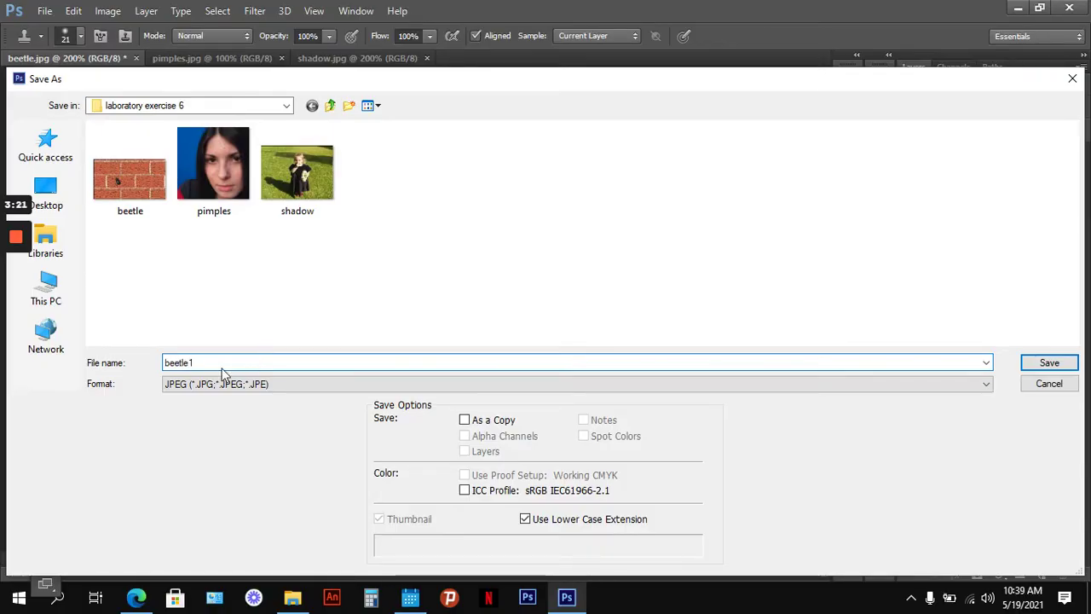
click(1045, 367)
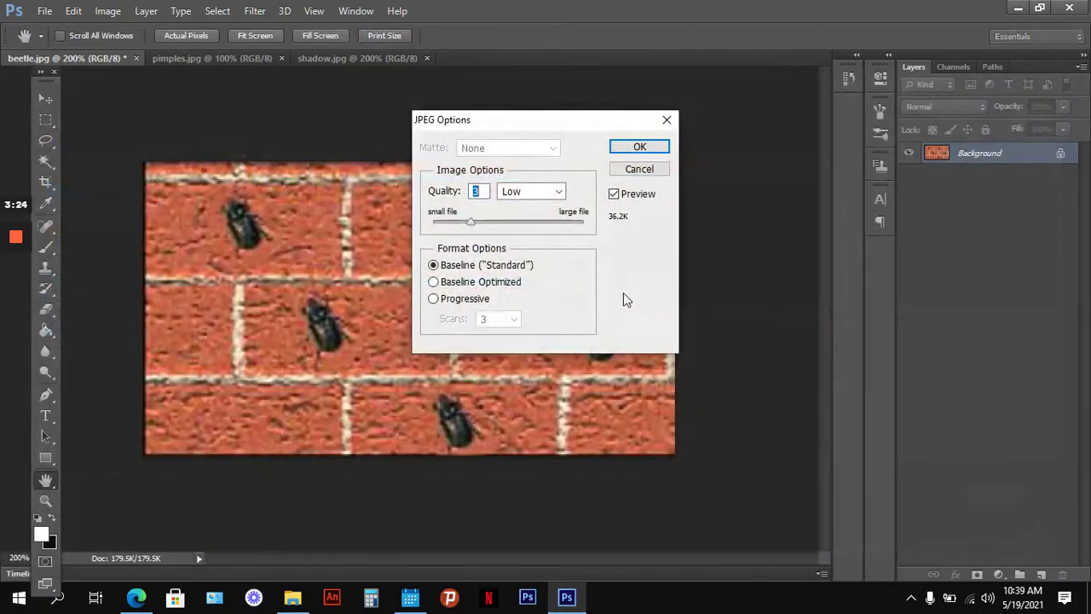
click(621, 146)
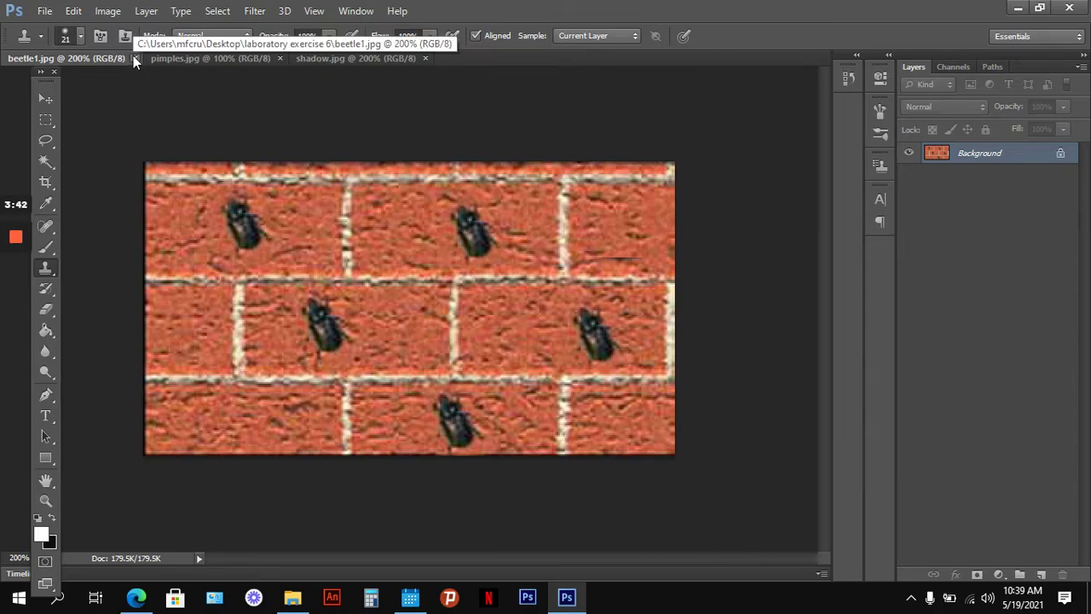
click(134, 59)
Step: Reopen the original beetle image, zoom to 200%, and clone brick texture over the beetle
click(44, 11)
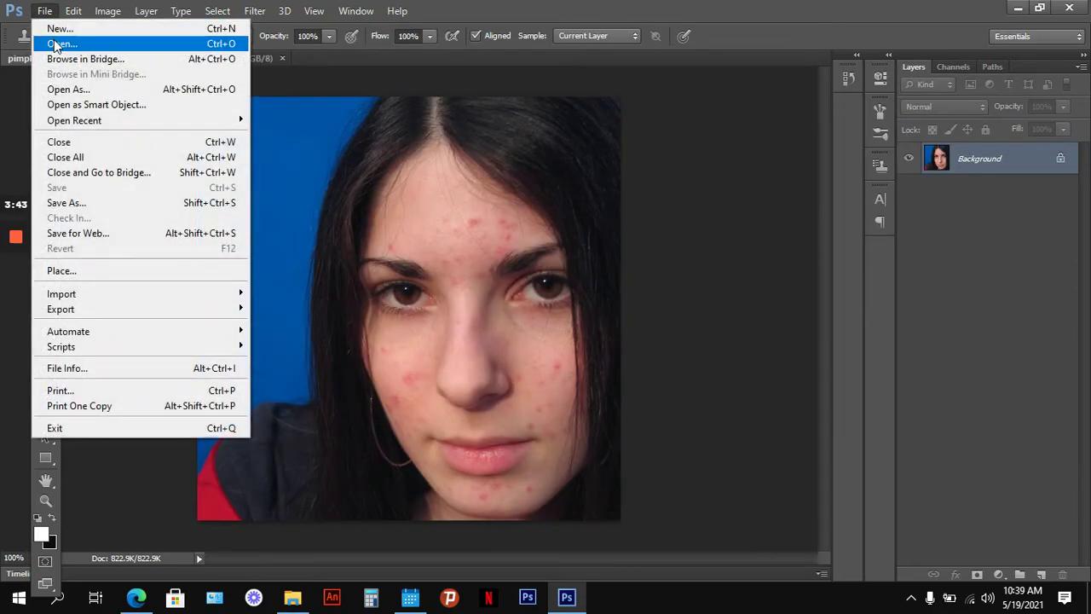
click(55, 44)
double_click(158, 195)
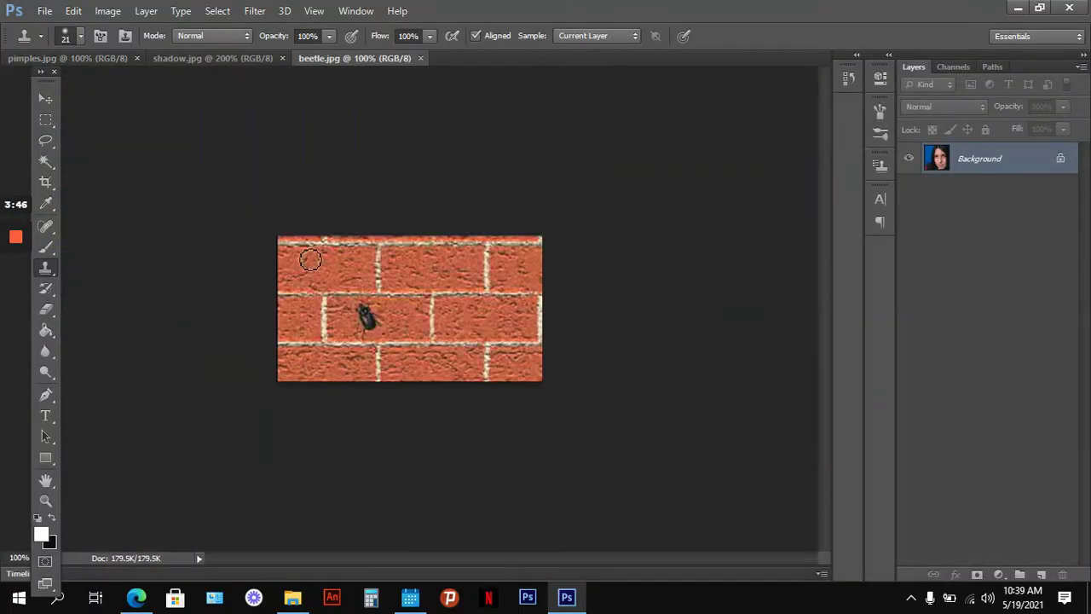
key(ctrl+plus)
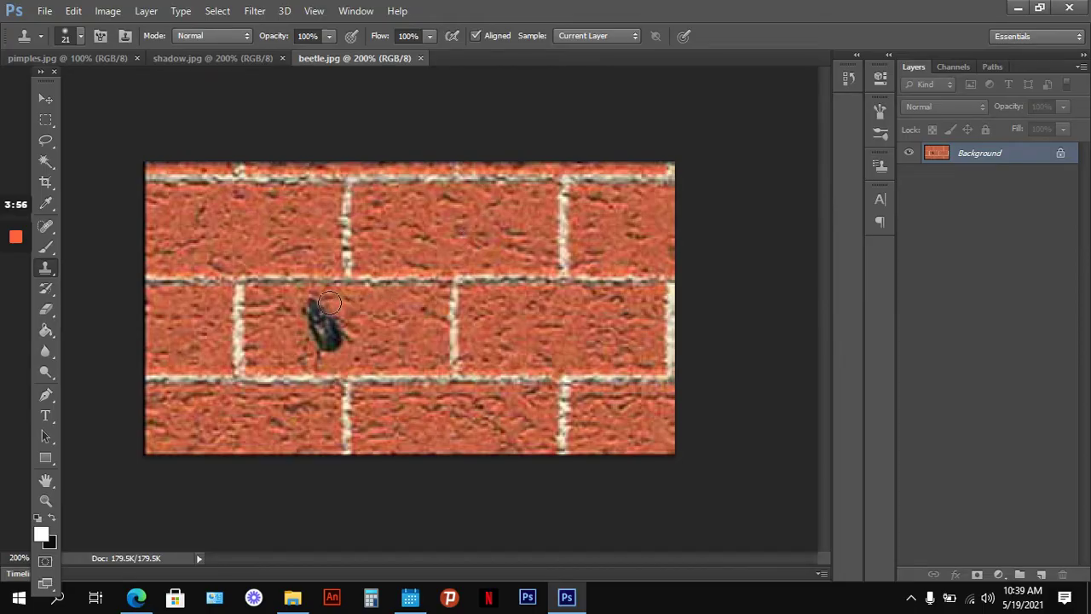
mouse_move(308, 307)
mouse_down()
mouse_move(342, 334)
mouse_move(326, 344)
mouse_move(316, 327)
mouse_up()
Step: Save the beetle-free brick photo as the JPEG beetle2 with default options
click(44, 10)
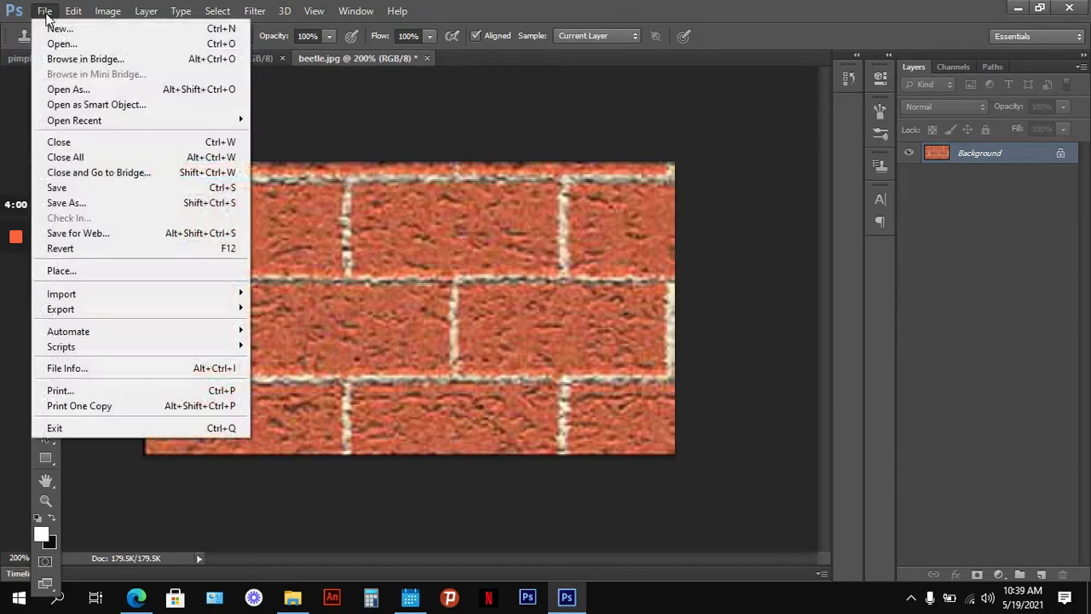
click(88, 198)
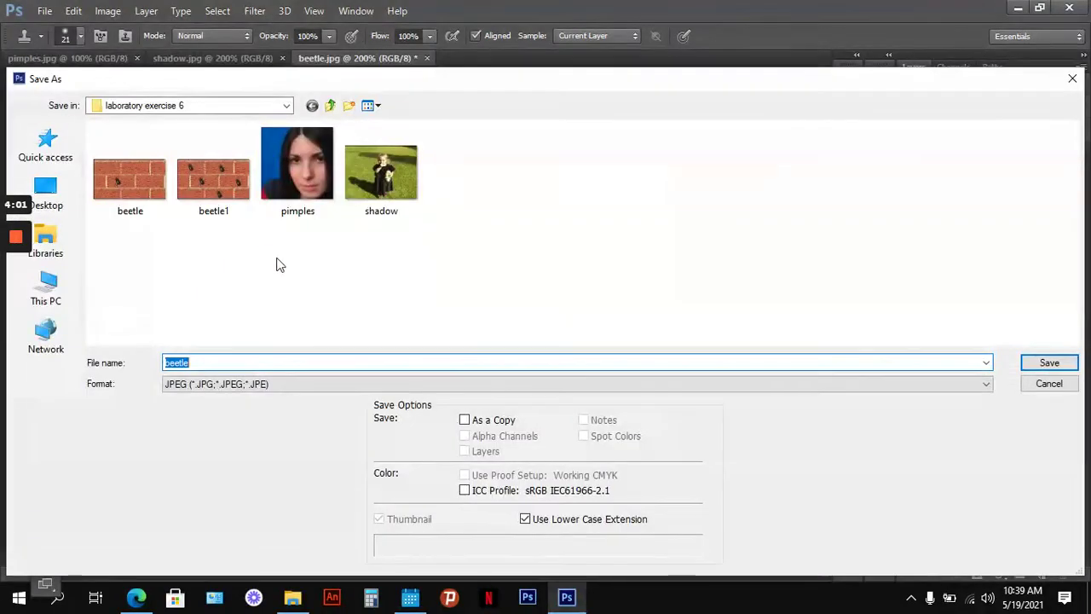
click(237, 362)
text(2)
click(1024, 364)
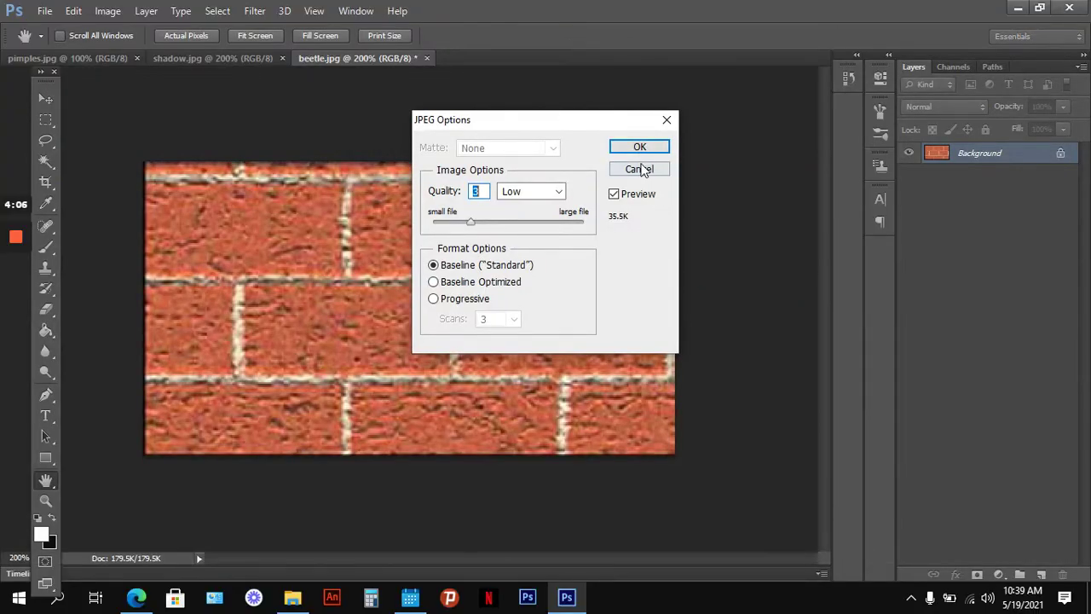
click(640, 147)
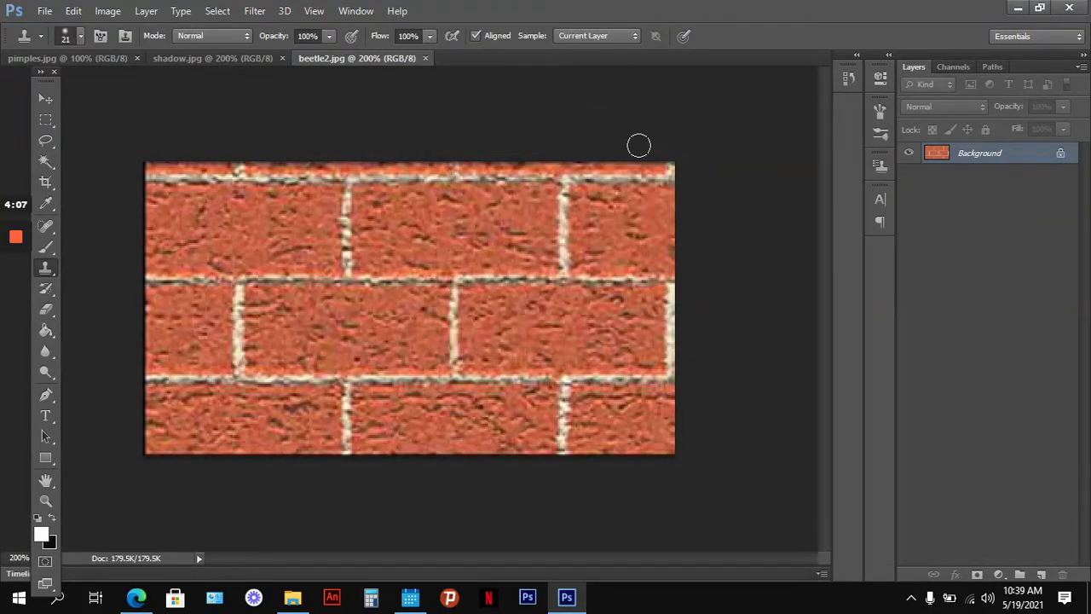
Step: Close beetle2.jpg and show shadow.jpg at 300% with the girl's shadow in view
click(425, 58)
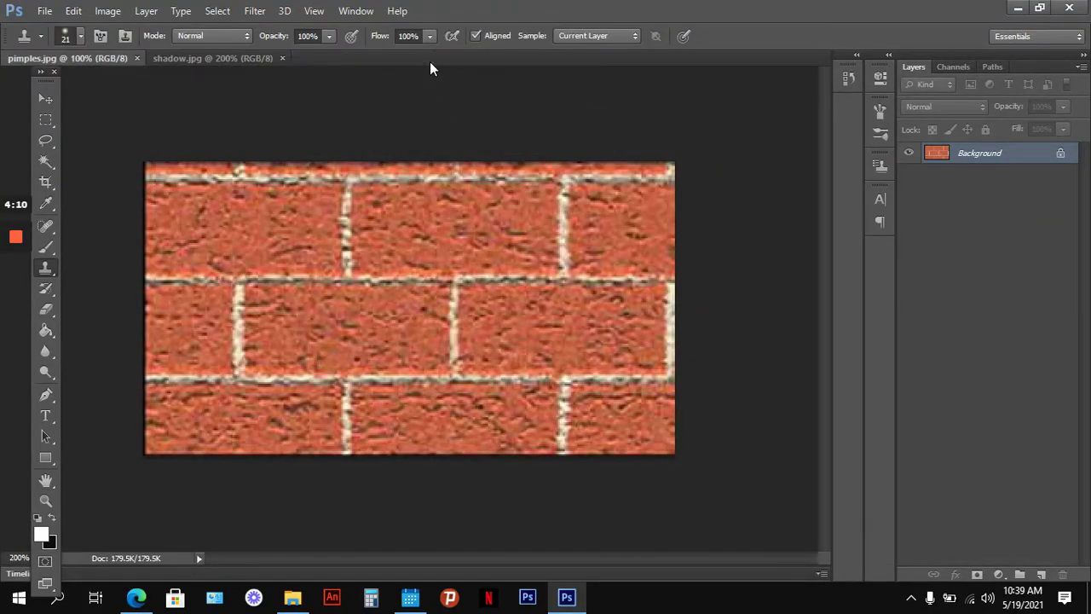
click(224, 58)
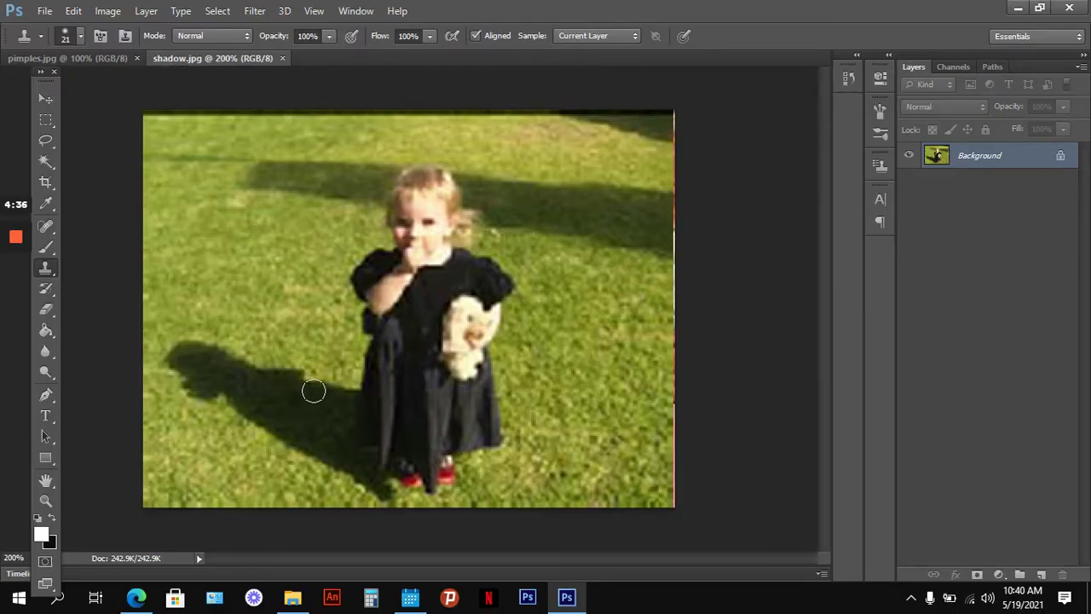
key(ctrl+plus)
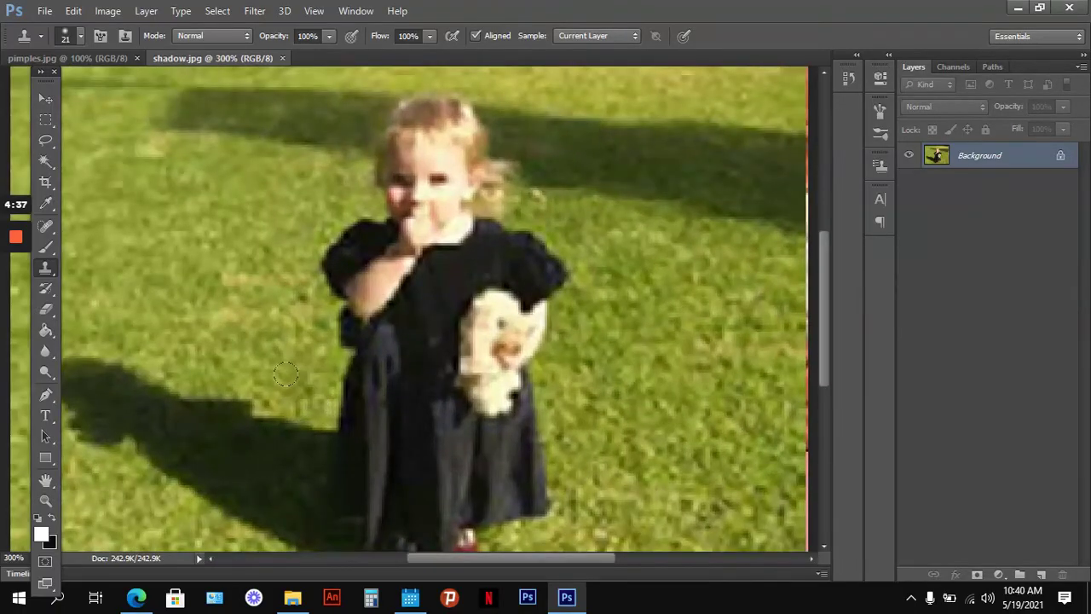
drag(277, 369, 457, 292)
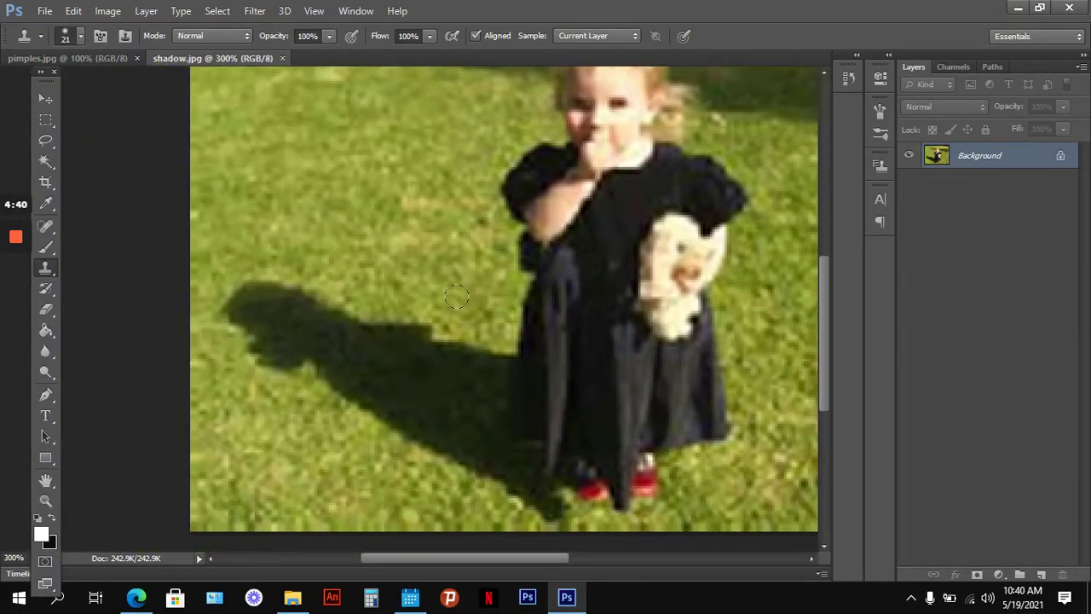
Step: Clone clean grass over the shadow to the girl's left using brush sizes 9 and 25
key(bracketleft)
key(bracketleft)
mouse_move(511, 359)
mouse_down()
mouse_move(504, 462)
mouse_move(540, 465)
mouse_move(538, 489)
mouse_move(557, 495)
mouse_move(561, 521)
mouse_move(544, 515)
mouse_move(556, 507)
mouse_move(533, 497)
mouse_move(527, 477)
mouse_move(530, 505)
mouse_move(522, 497)
mouse_move(521, 470)
mouse_move(512, 498)
mouse_move(505, 467)
mouse_move(495, 475)
mouse_move(491, 347)
mouse_move(477, 350)
mouse_move(480, 473)
mouse_move(490, 387)
mouse_up()
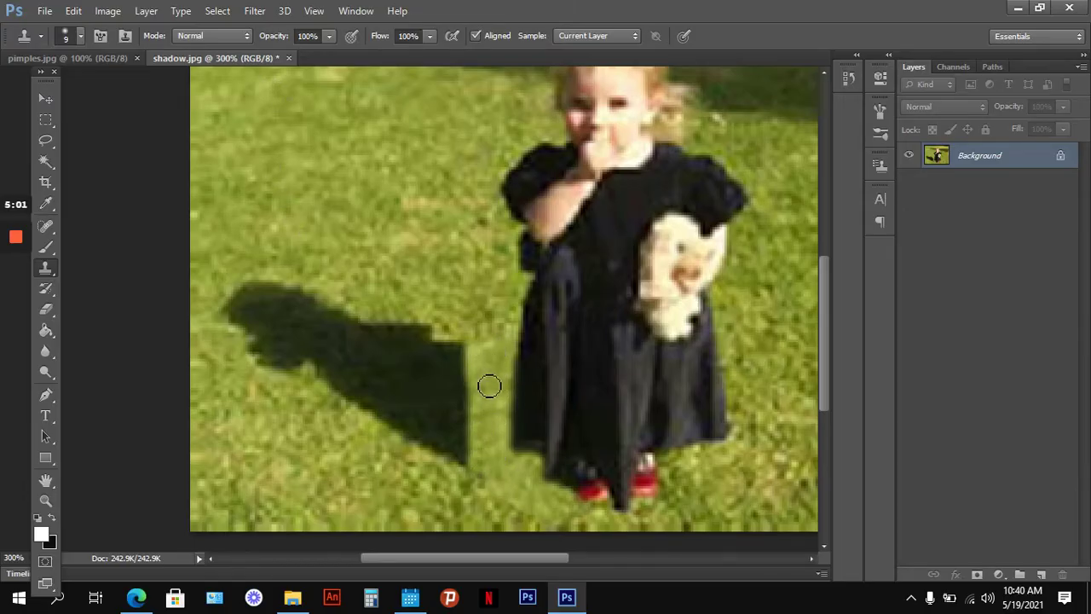
key(bracketright)
key(bracketright)
key(bracketright)
key(bracketright)
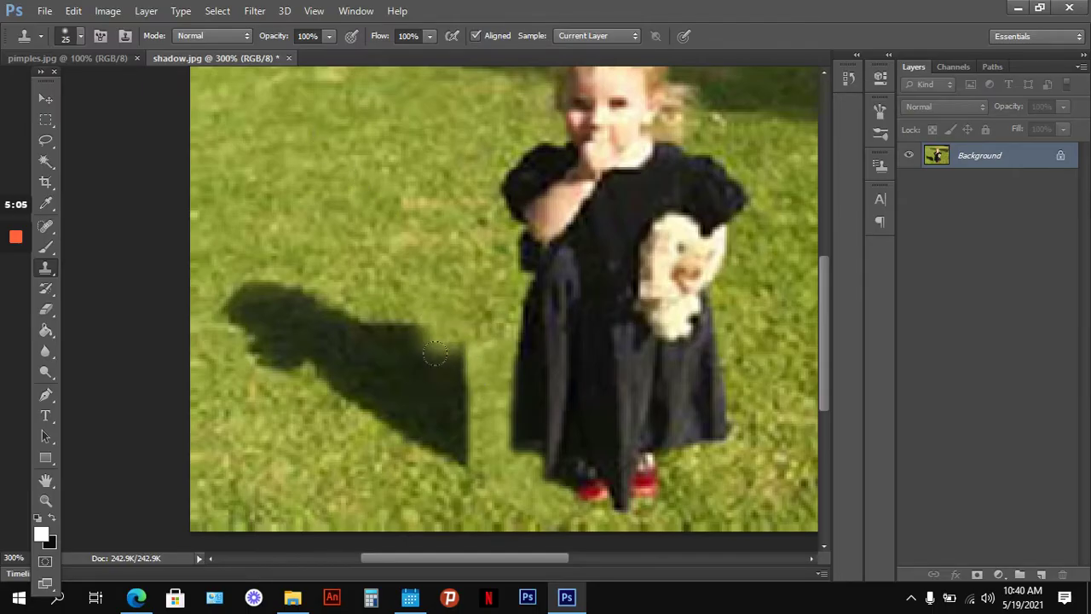
mouse_move(435, 352)
mouse_down()
mouse_move(439, 452)
mouse_move(448, 358)
mouse_move(408, 422)
mouse_move(375, 358)
mouse_move(357, 408)
mouse_move(343, 281)
mouse_move(381, 413)
mouse_up()
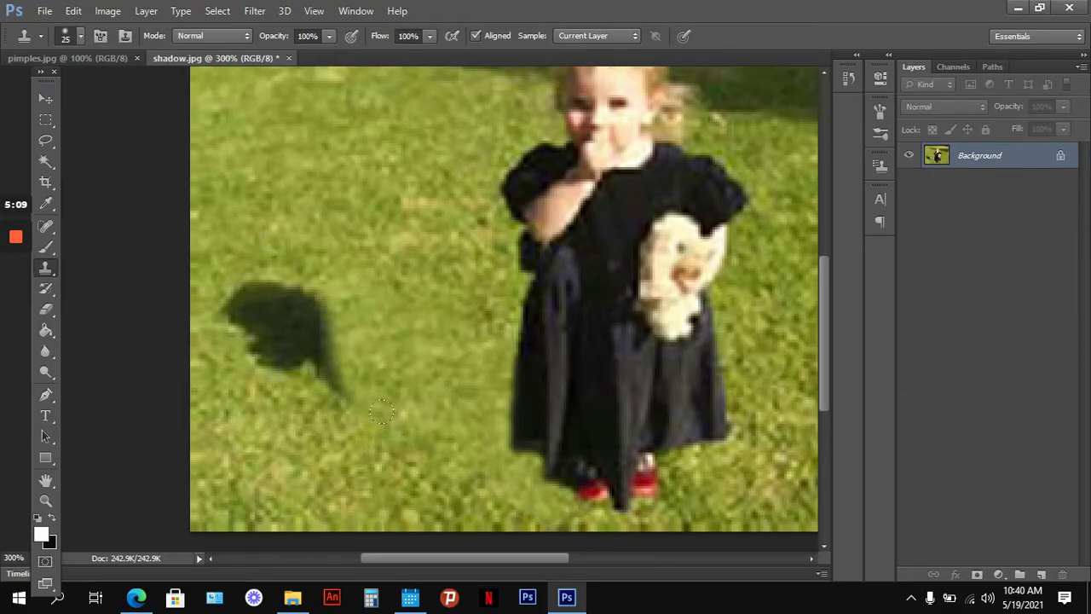
alt+click(372, 168)
mouse_move(359, 362)
mouse_down()
mouse_move(298, 282)
mouse_move(264, 376)
mouse_move(238, 262)
mouse_move(272, 375)
mouse_up()
alt+click(282, 219)
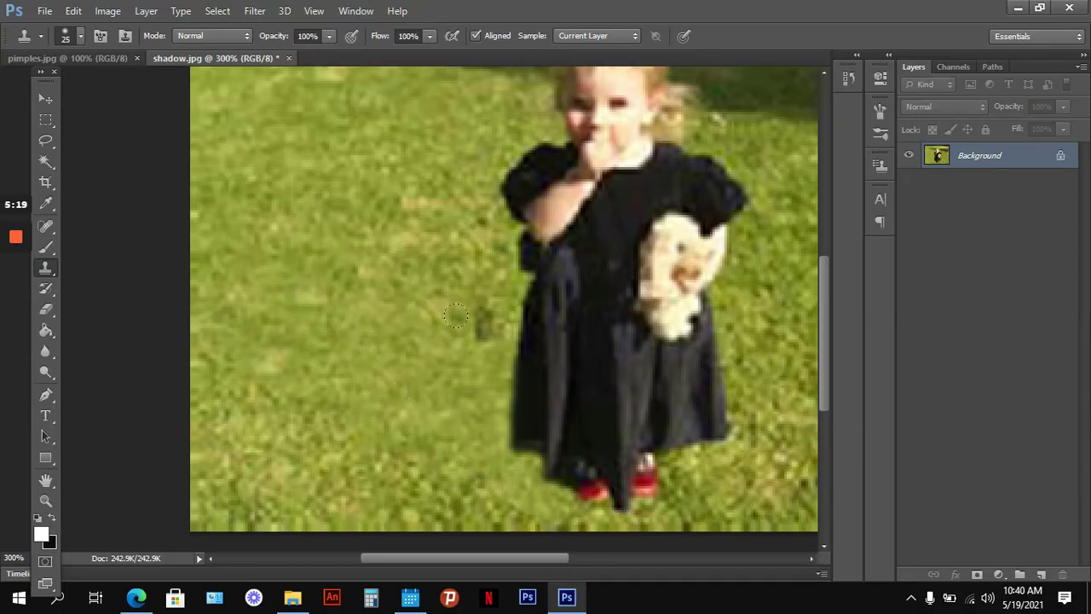
Step: Clone grass over the dark shadow band beside the girl's hair with a size-15 brush
drag(464, 266, 457, 275)
scroll(456, 274, up, 5)
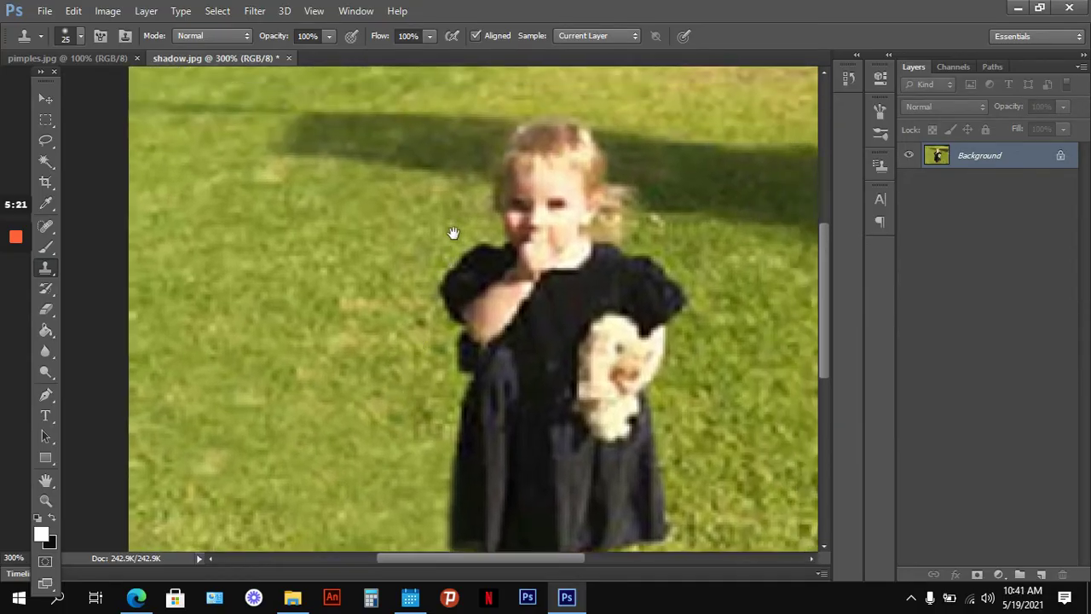
key(bracketleft)
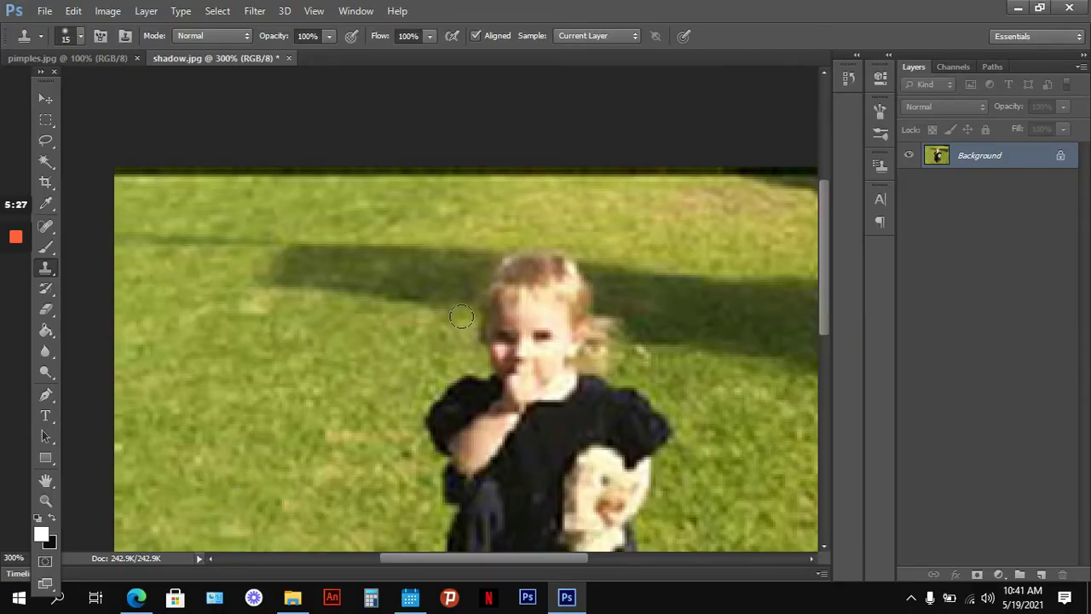
mouse_move(461, 317)
mouse_down()
mouse_move(476, 260)
mouse_move(506, 236)
mouse_move(469, 271)
mouse_move(461, 243)
mouse_move(438, 298)
mouse_move(431, 253)
mouse_move(415, 316)
mouse_move(398, 285)
mouse_move(383, 326)
mouse_move(381, 225)
mouse_move(337, 260)
mouse_up()
alt+click(290, 447)
mouse_move(334, 319)
mouse_down()
mouse_move(333, 262)
mouse_move(317, 257)
mouse_move(286, 285)
mouse_up()
mouse_move(311, 241)
mouse_down()
mouse_move(260, 282)
mouse_move(263, 267)
mouse_move(355, 261)
mouse_move(277, 234)
mouse_move(126, 241)
mouse_up()
alt+click(356, 261)
mouse_move(397, 322)
mouse_down()
mouse_move(309, 319)
mouse_move(280, 346)
mouse_up()
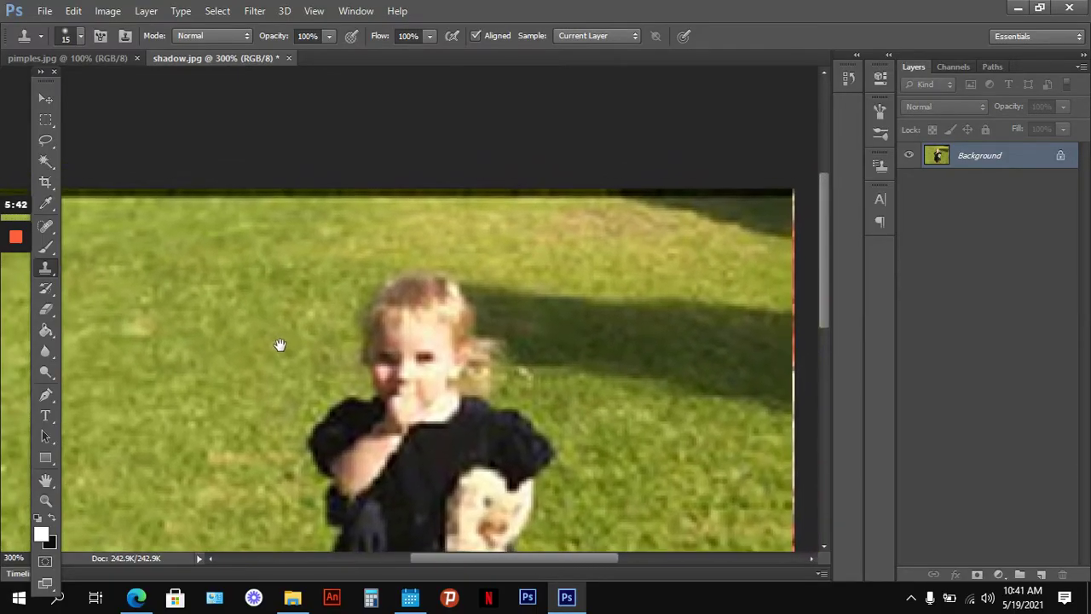
Step: Touch up the hair edge at size 9, then cover the shadow's left edge at size 25
alt+click(762, 492)
key(bracketleft)
key(bracketleft)
mouse_move(507, 368)
mouse_down()
mouse_move(464, 266)
mouse_move(491, 260)
mouse_move(497, 321)
mouse_move(523, 370)
mouse_up()
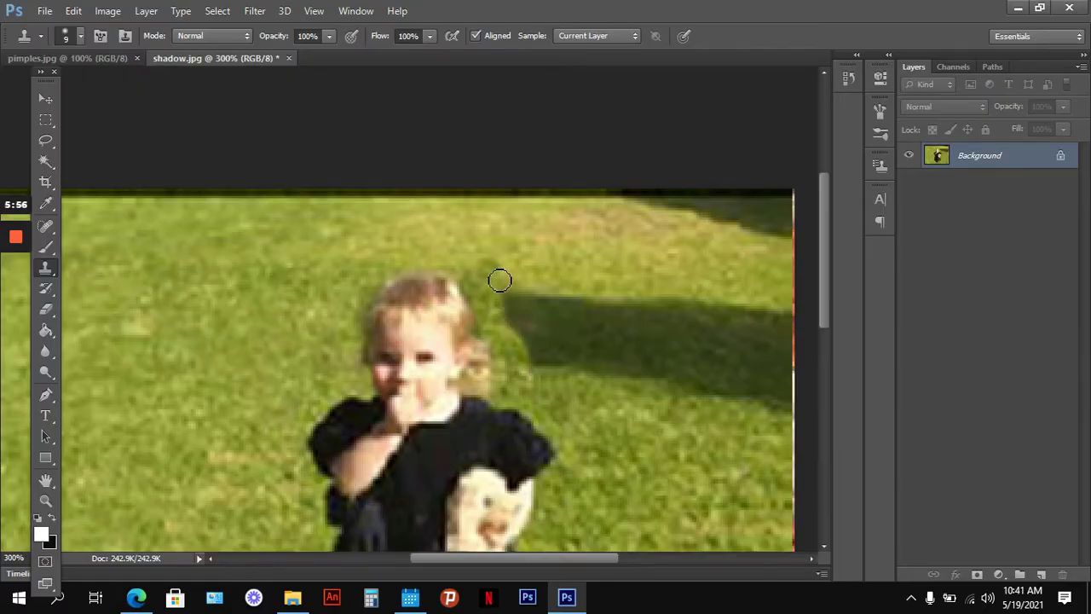
key(bracketright)
key(bracketright)
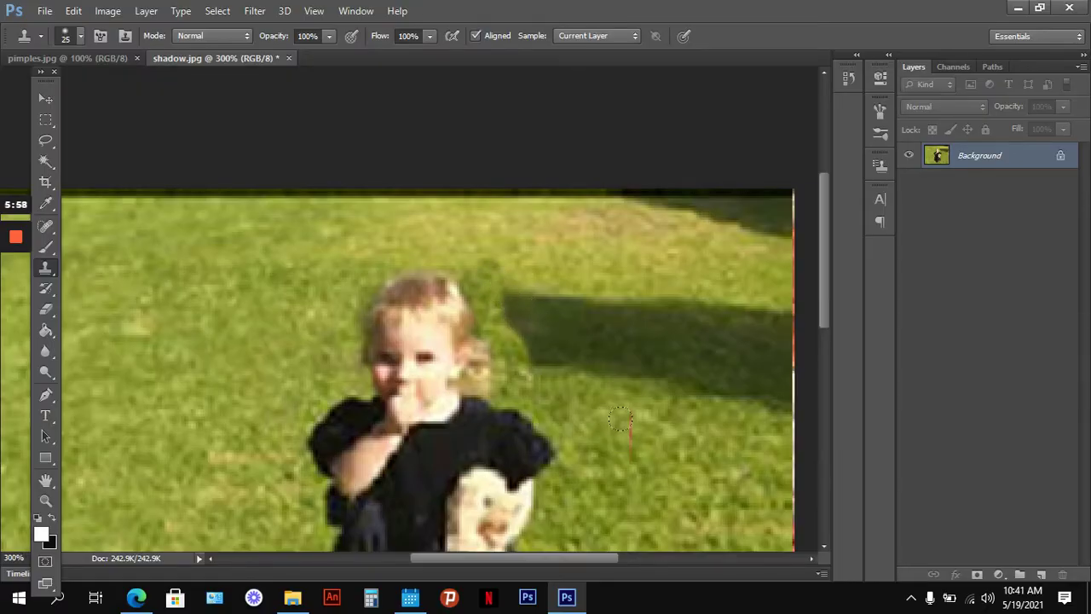
alt+click(624, 440)
mouse_move(552, 375)
mouse_down()
mouse_move(510, 292)
mouse_move(554, 262)
mouse_up()
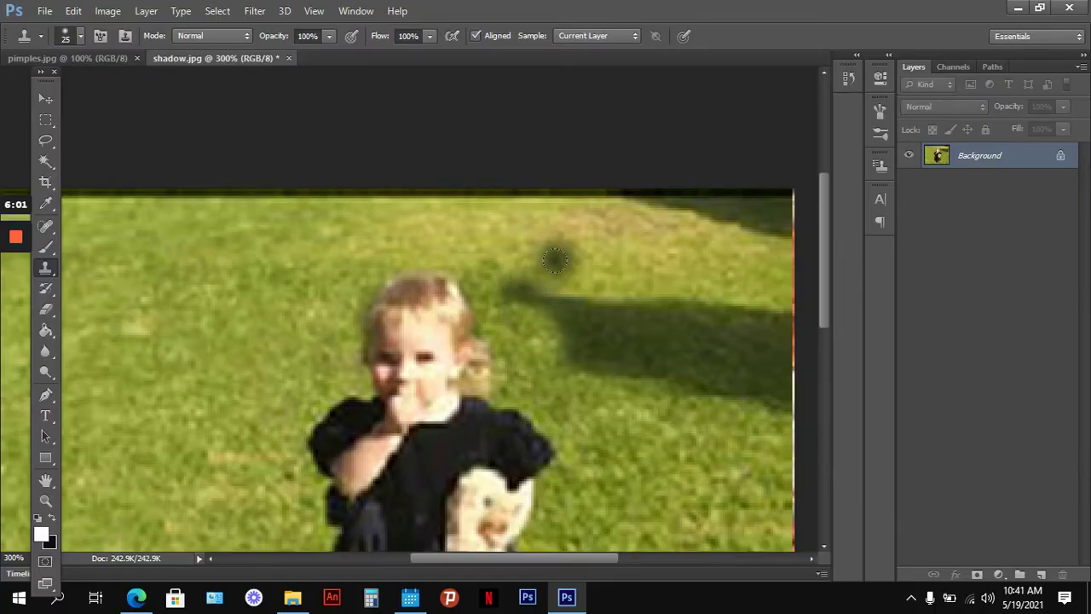
key(ctrl+z)
Step: Clone grass over the shadow's upper-left and top edges at size 15, then zoom out to 200%
alt+click(691, 521)
mouse_move(575, 361)
mouse_down()
mouse_move(507, 275)
mouse_move(518, 271)
mouse_move(556, 305)
mouse_move(590, 368)
mouse_move(602, 448)
mouse_move(570, 299)
mouse_move(607, 285)
mouse_move(646, 376)
mouse_move(622, 282)
mouse_move(657, 312)
mouse_move(666, 376)
mouse_move(687, 369)
mouse_move(679, 317)
mouse_move(669, 332)
mouse_up()
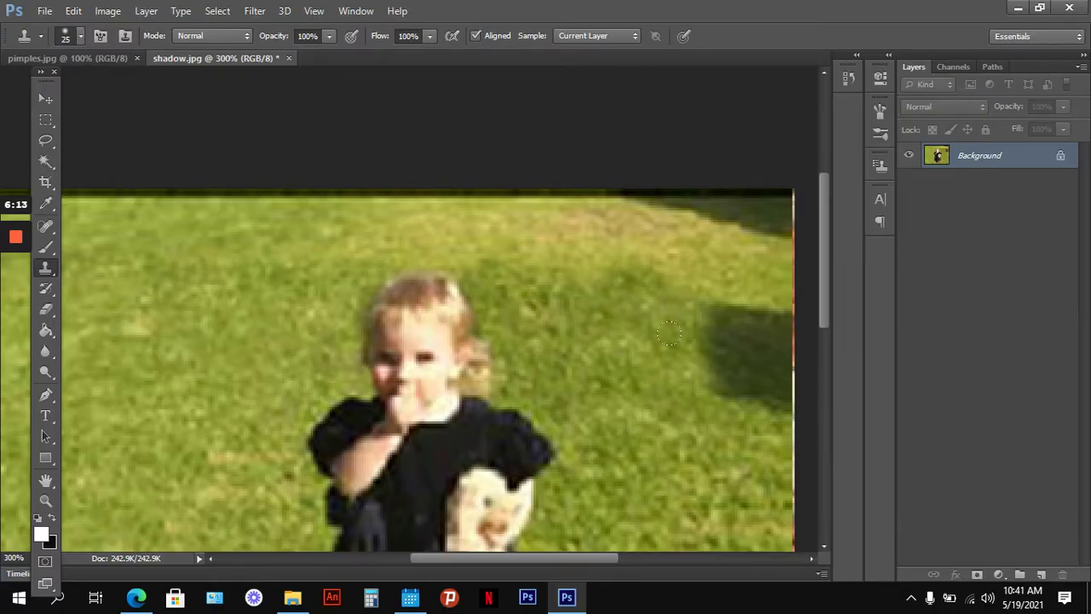
mouse_move(618, 415)
mouse_down()
mouse_move(688, 400)
mouse_move(703, 306)
mouse_move(712, 306)
mouse_move(718, 351)
mouse_move(712, 397)
mouse_move(734, 376)
mouse_move(724, 313)
mouse_move(757, 312)
mouse_move(761, 399)
mouse_move(758, 302)
mouse_up()
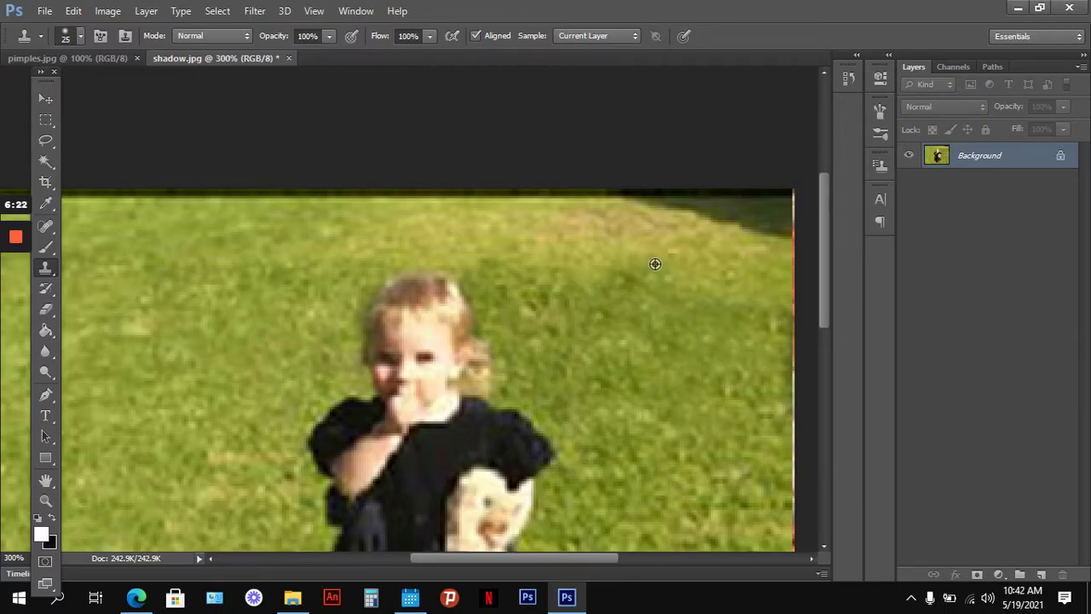
mouse_move(636, 202)
mouse_down()
mouse_move(661, 185)
mouse_move(763, 213)
mouse_move(750, 230)
mouse_up()
key(ctrl+z)
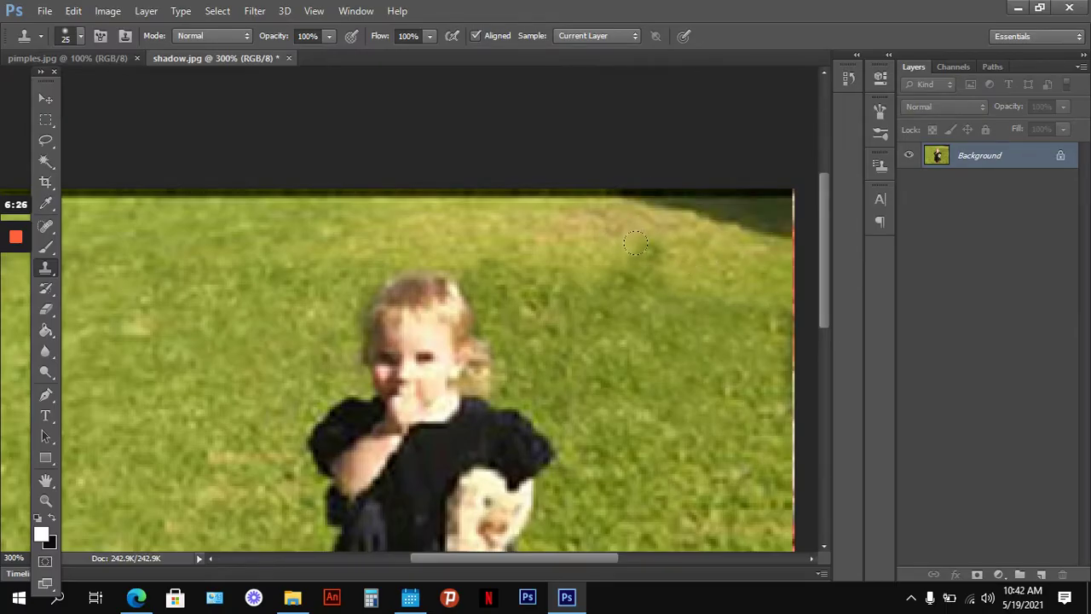
key(bracketleft)
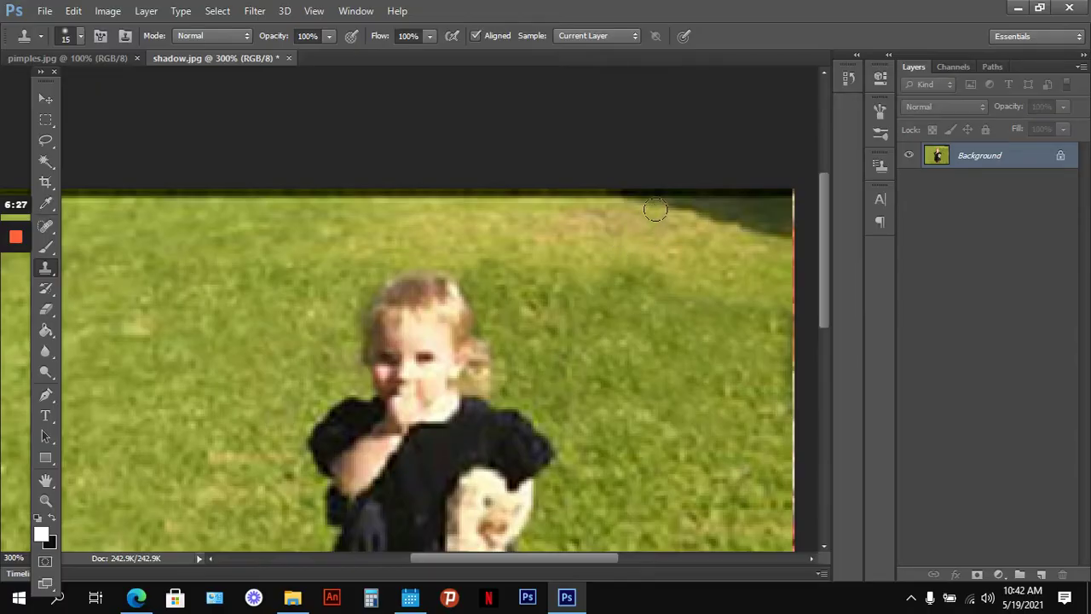
mouse_move(653, 212)
mouse_down()
mouse_move(755, 211)
mouse_move(777, 220)
mouse_move(780, 236)
mouse_move(621, 219)
mouse_move(652, 210)
mouse_up()
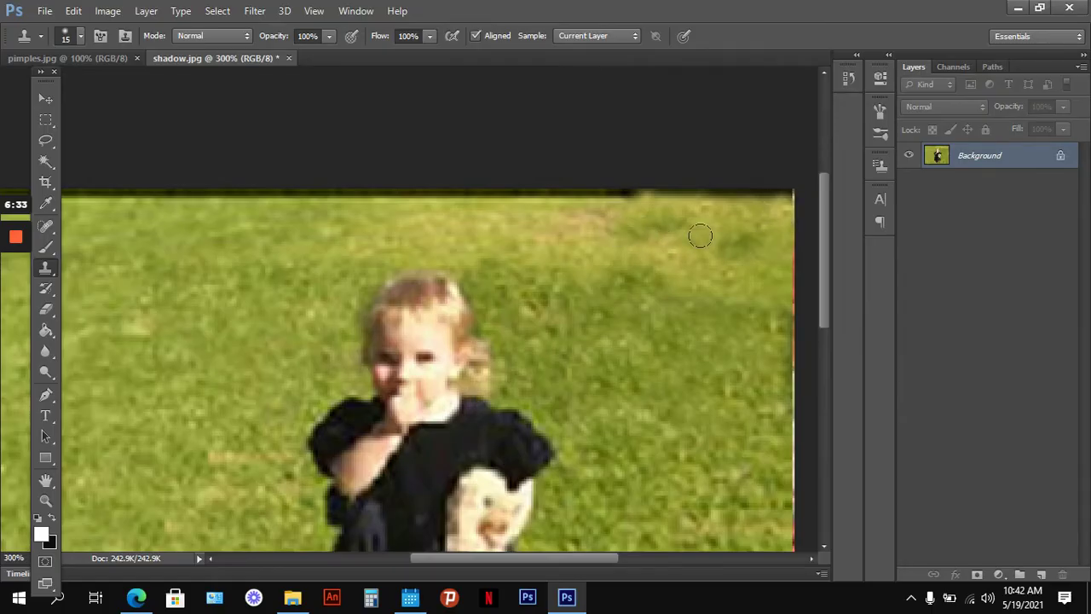
key(ctrl+minus)
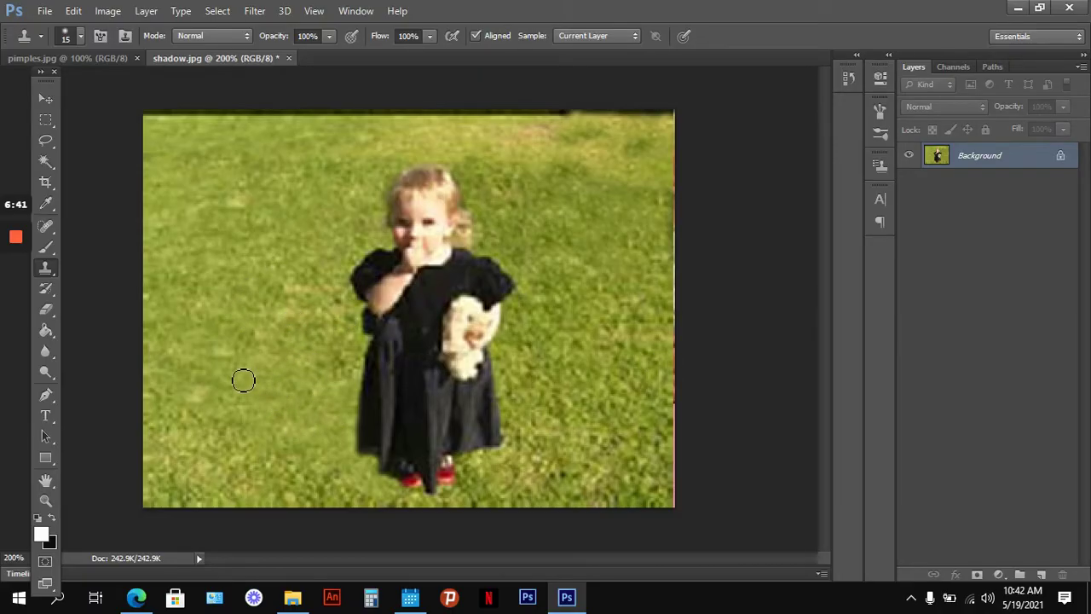
Step: Enlarge the Clone Stamp brush to size 30 before saving the photo
key(bracketright)
key(bracketright)
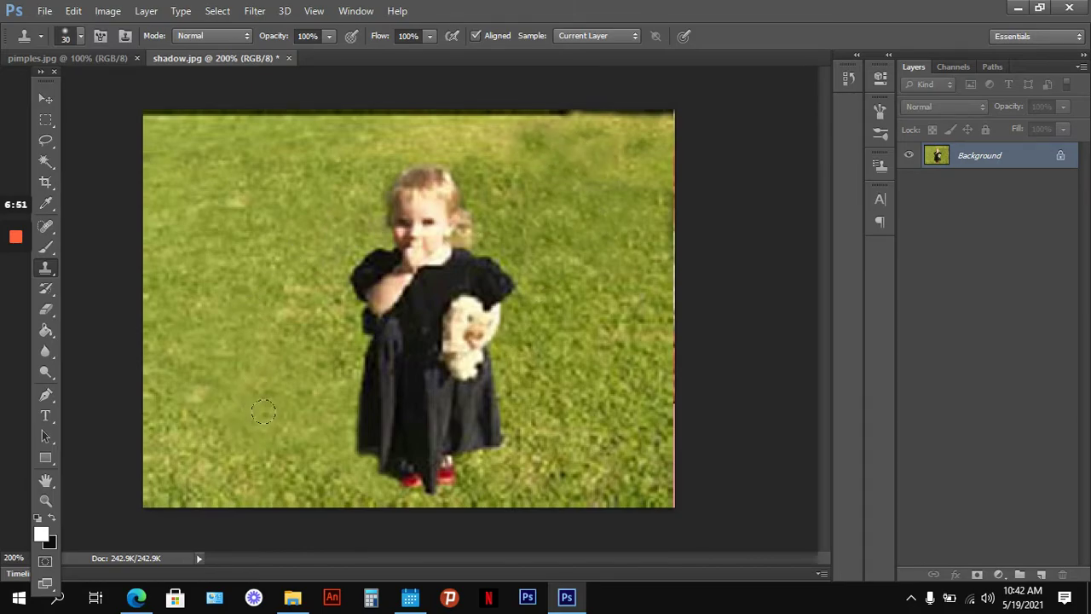
click(43, 12)
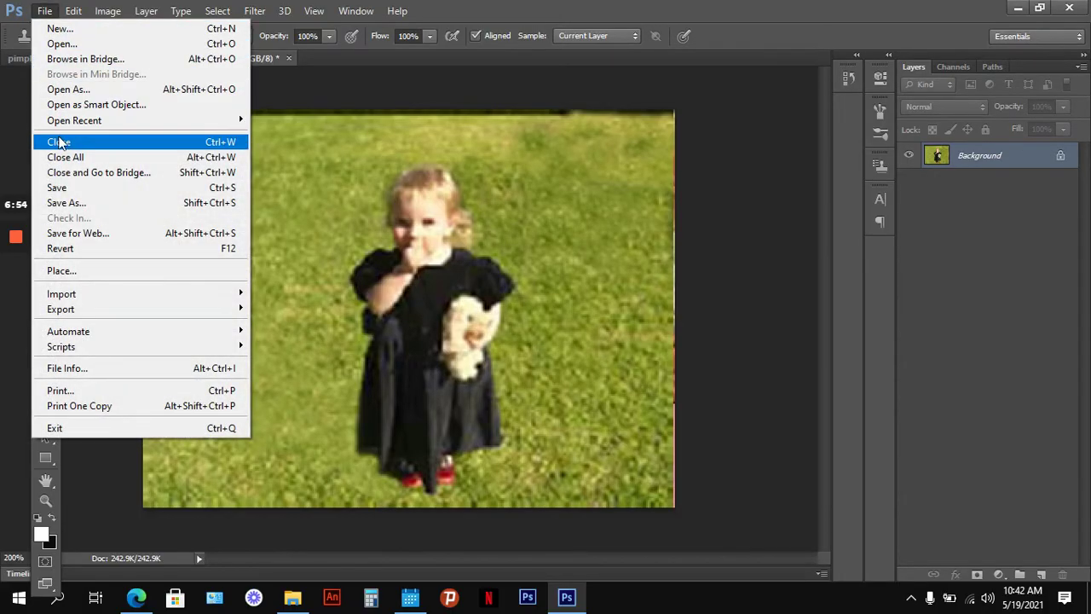
Step: Save the lawn photo as the JPEG shadow1, then undo a stray grass clone on her shoulder
click(68, 203)
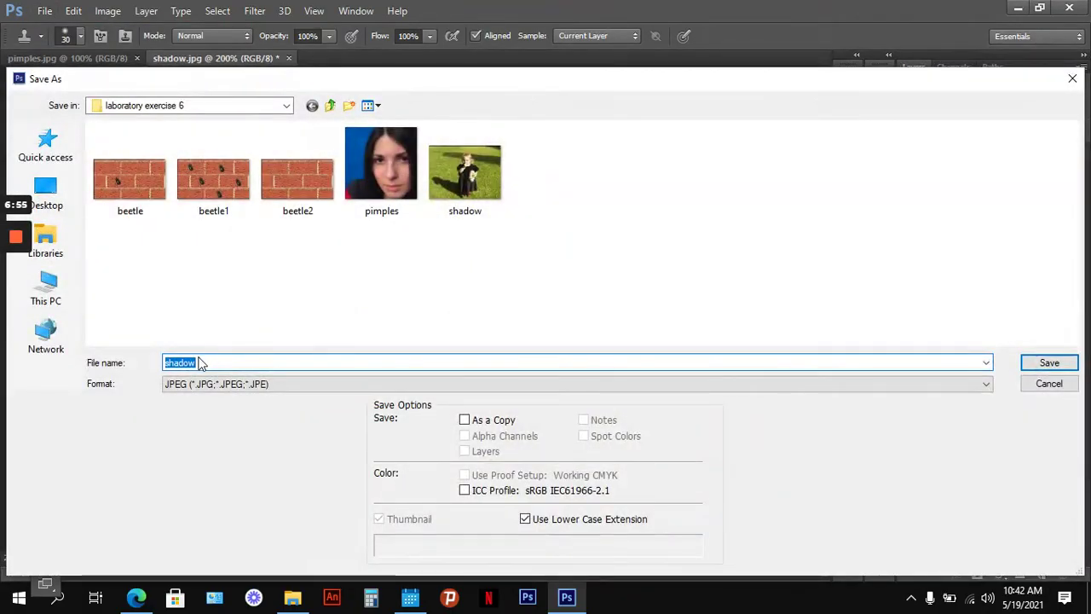
click(216, 363)
double_click(217, 362)
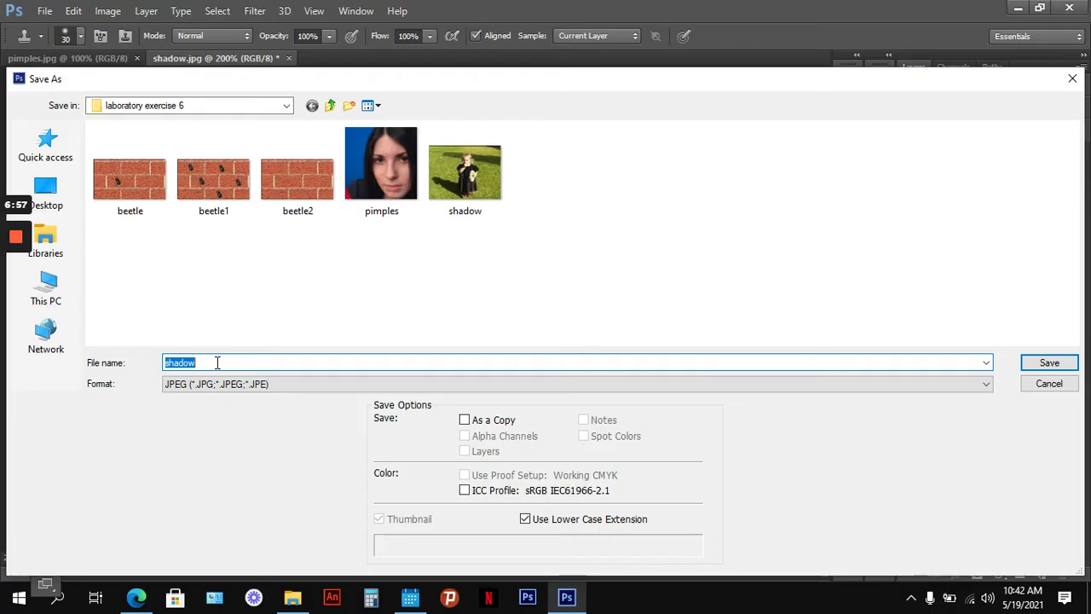
click(216, 362)
text(1)
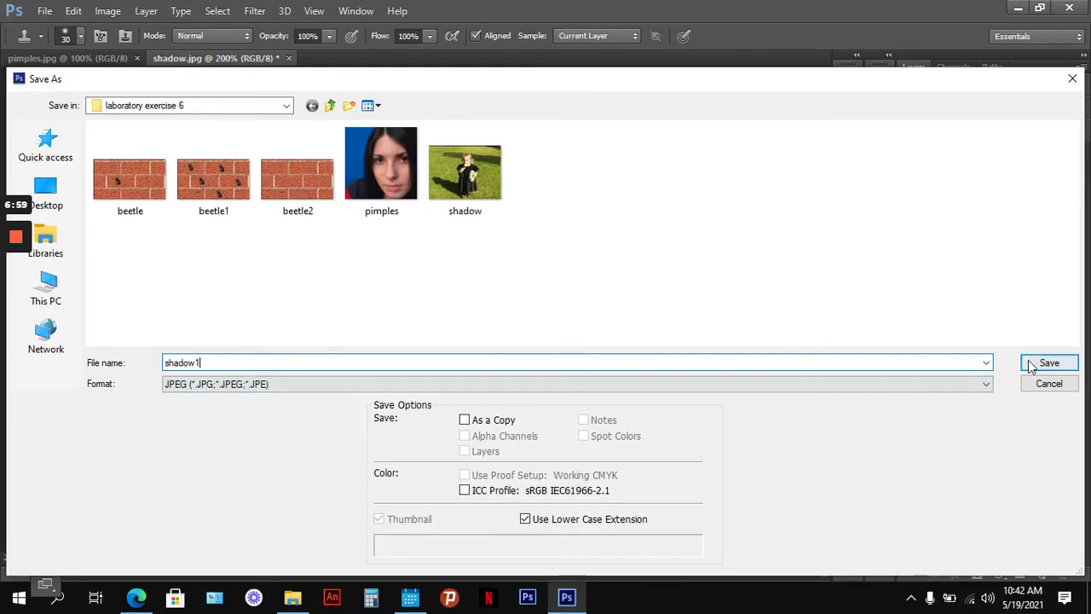
click(1025, 363)
click(639, 147)
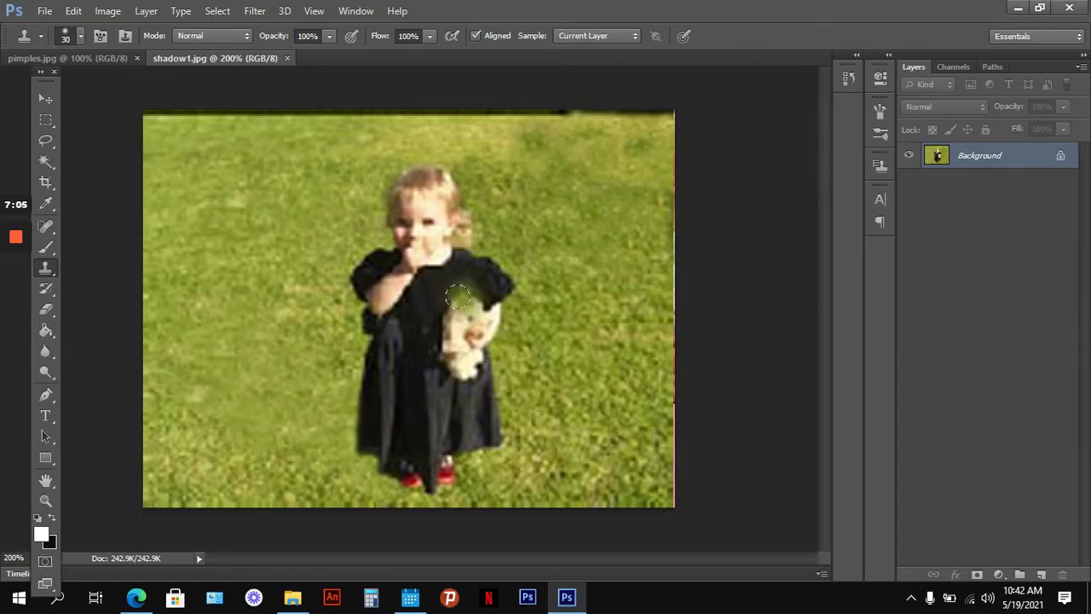
click(493, 290)
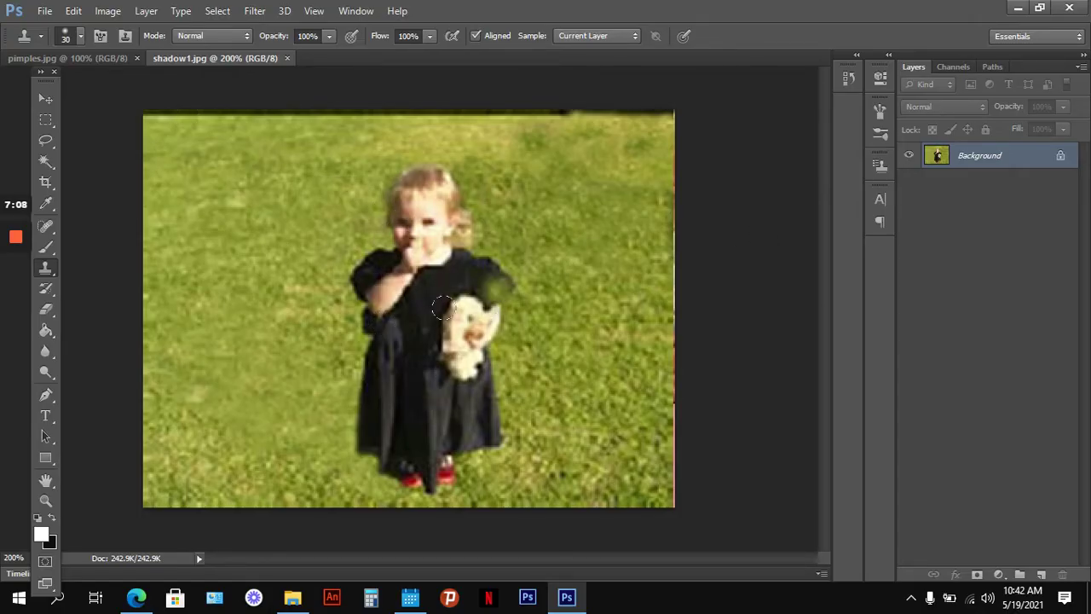
key(ctrl+z)
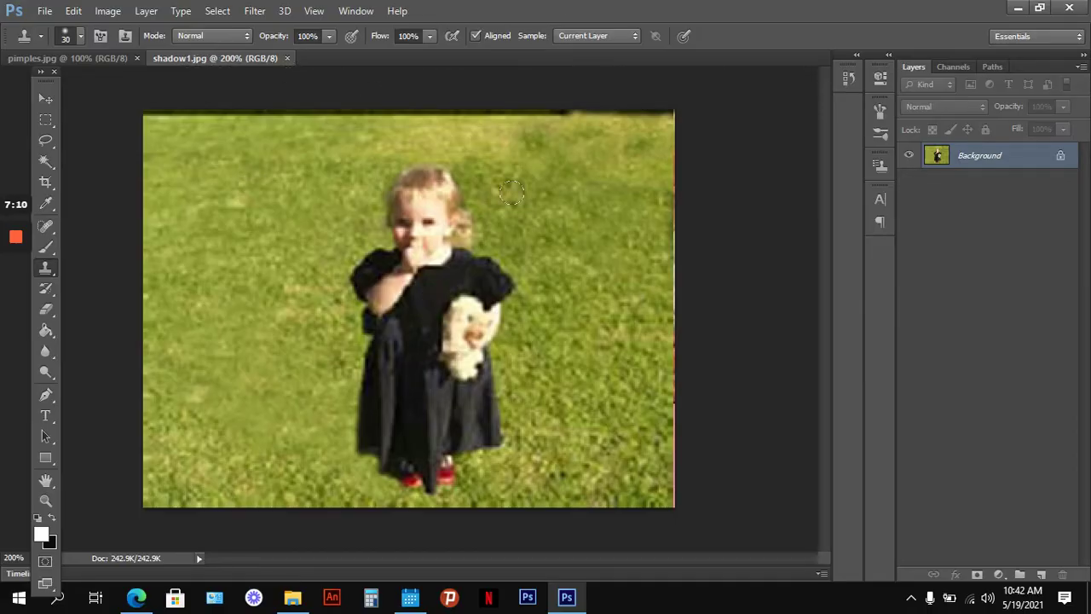
Step: Close shadow1.jpg and view pimples.jpg at 200% on the forehead and lips
click(288, 58)
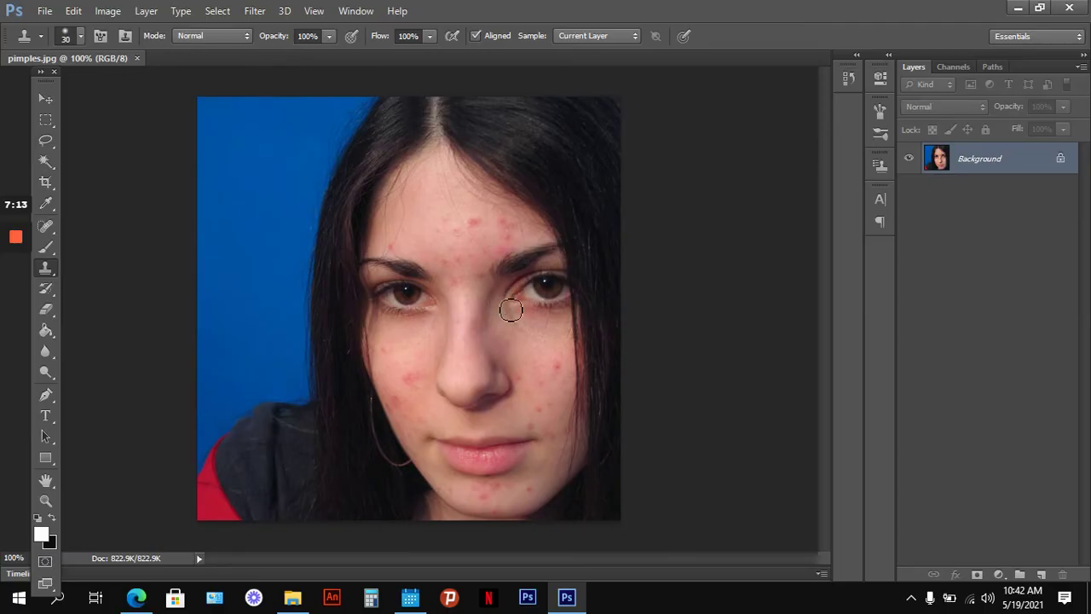
key(ctrl+plus)
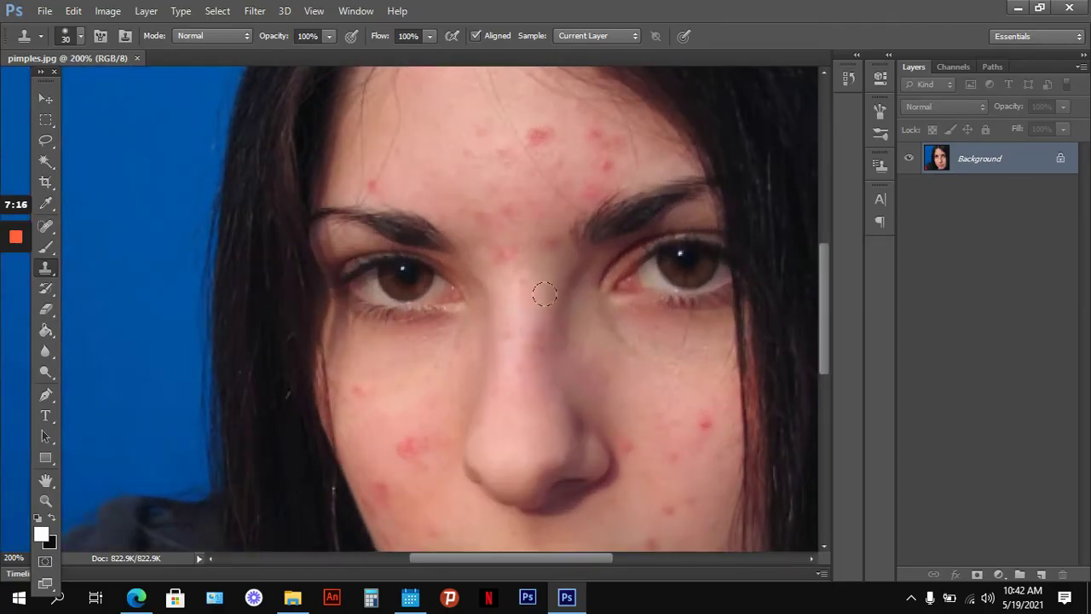
drag(569, 304, 490, 187)
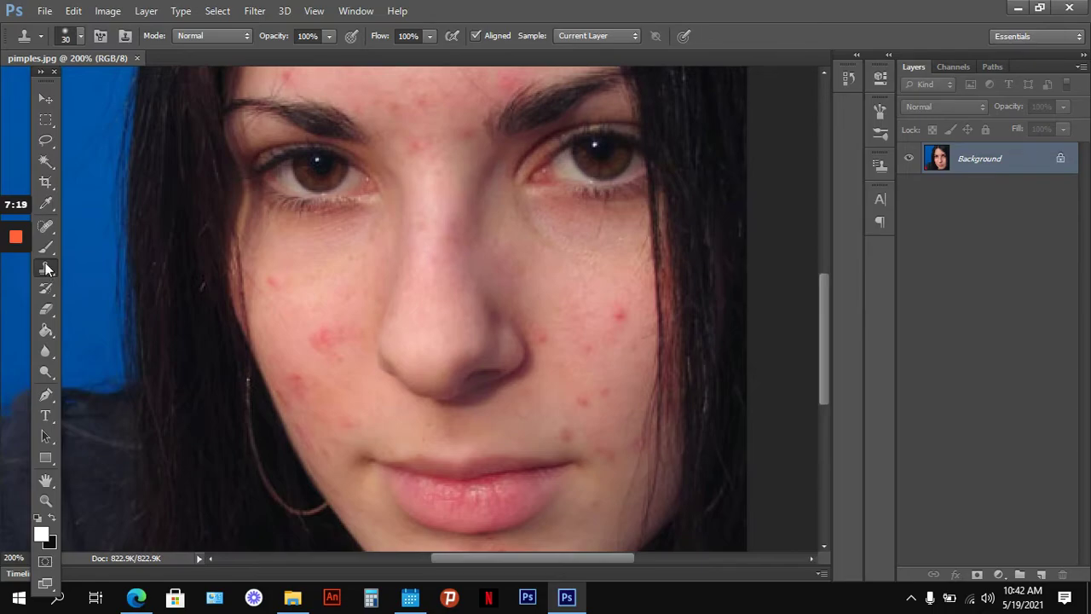
drag(424, 256, 440, 367)
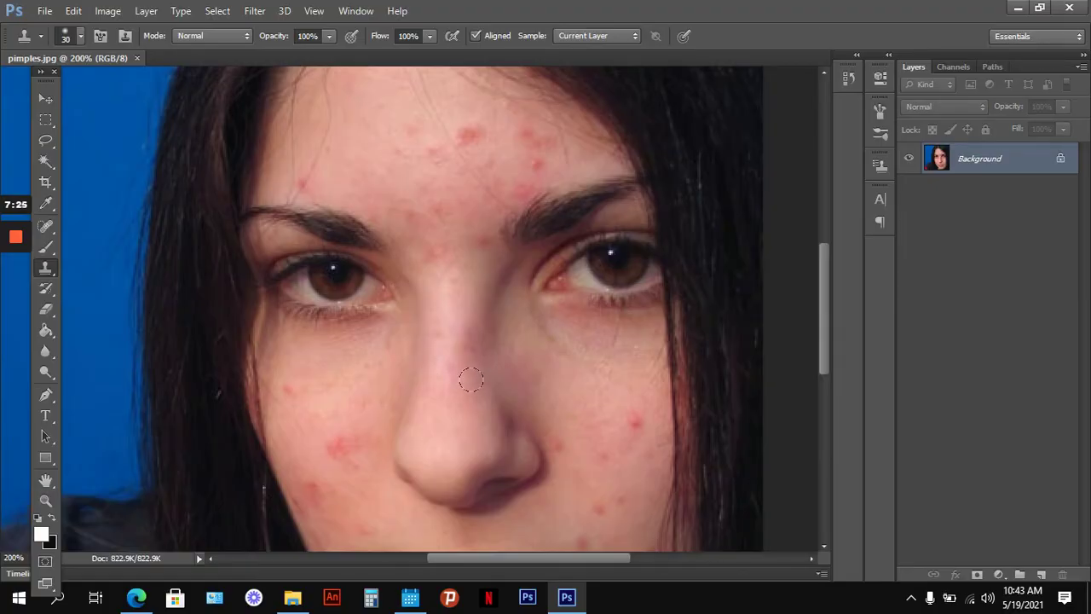
Step: Try Clone Stamp patches on the forehead, right brow and nose, then undo them all
alt+click(428, 454)
click(473, 130)
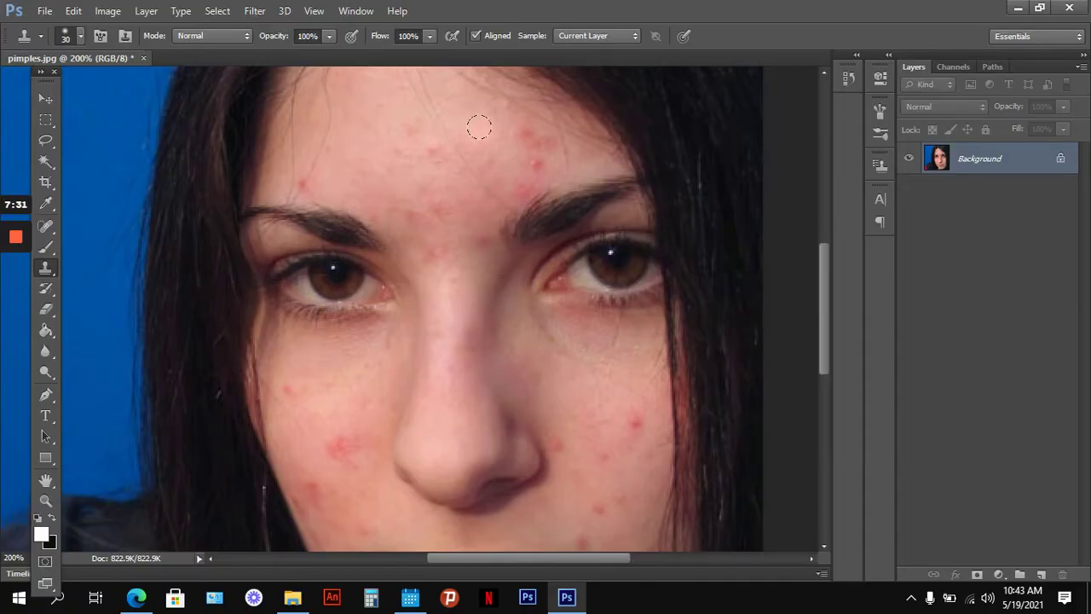
mouse_move(479, 127)
mouse_down()
mouse_move(463, 129)
mouse_move(494, 122)
mouse_up()
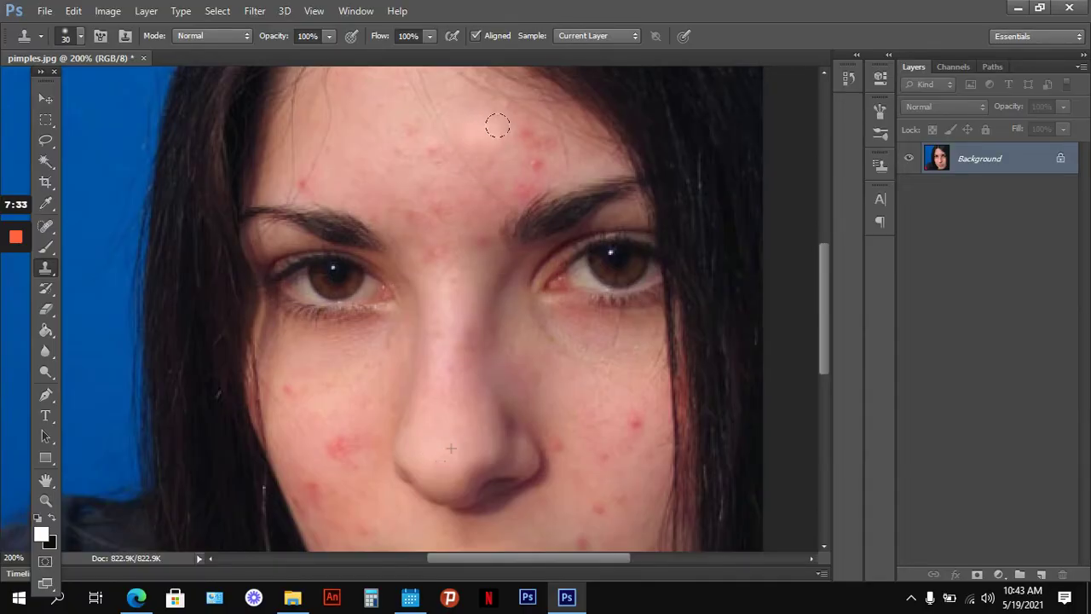
click(527, 184)
key(ctrl+z)
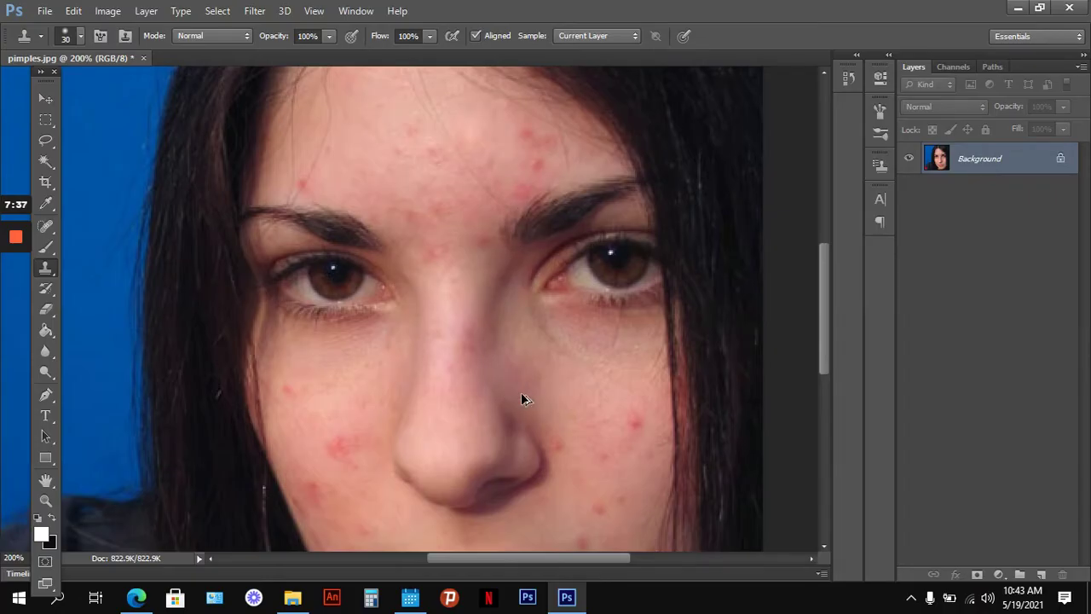
key(ctrl+alt+z)
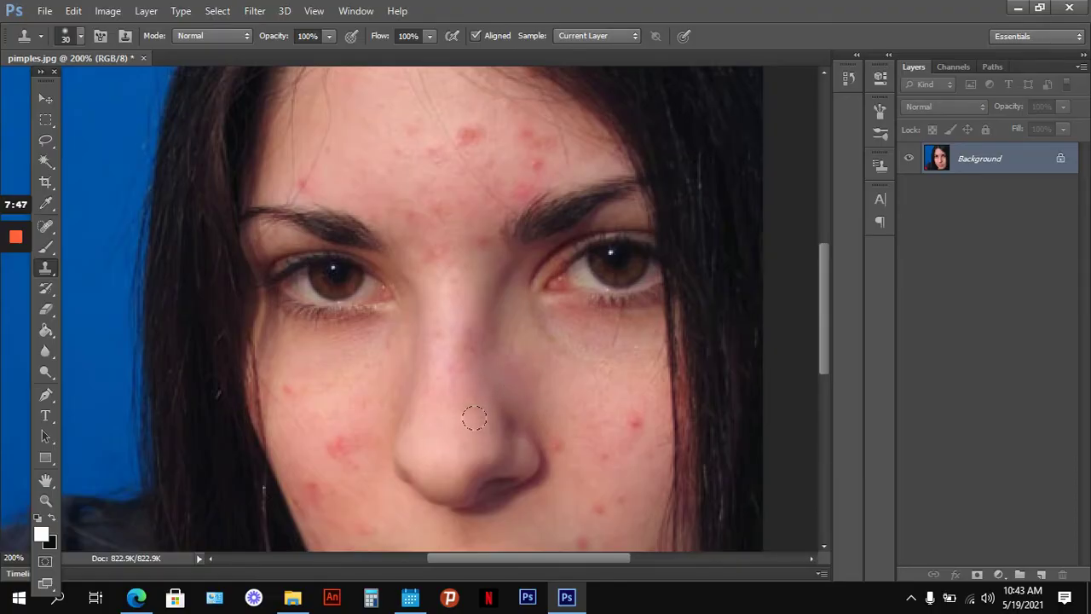
drag(450, 395, 431, 396)
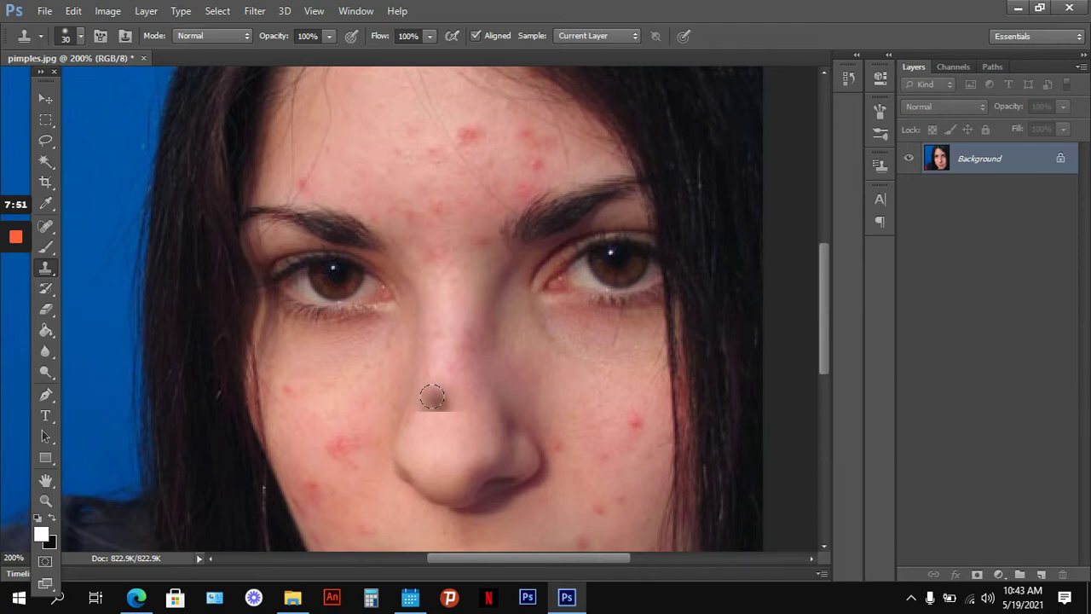
key(ctrl+z)
Step: Select the Spot Healing Brush at size 15 and bring the lower cheeks into view
click(47, 227)
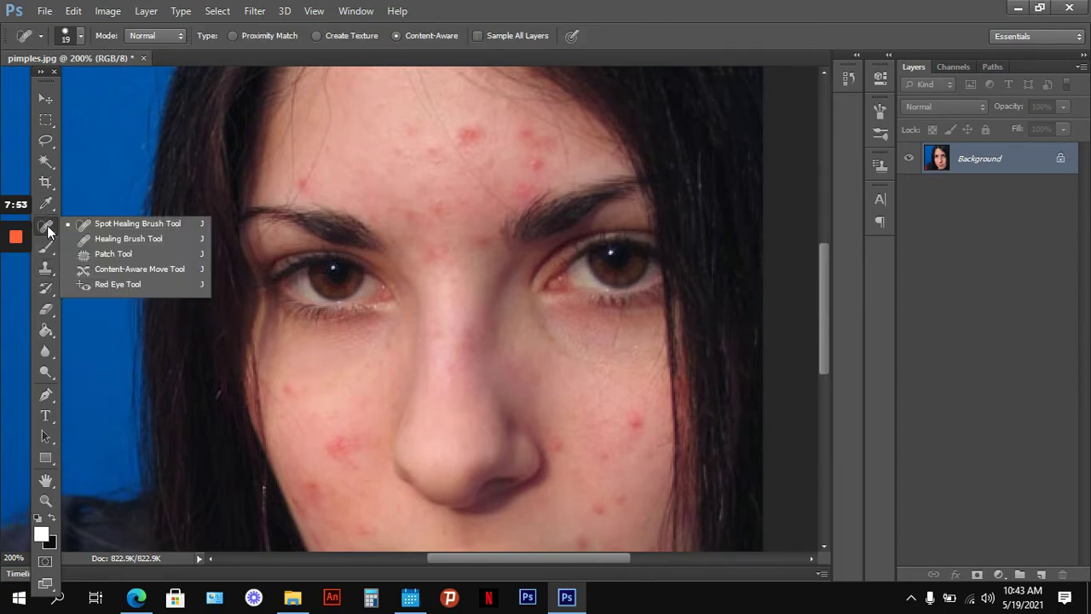
click(127, 223)
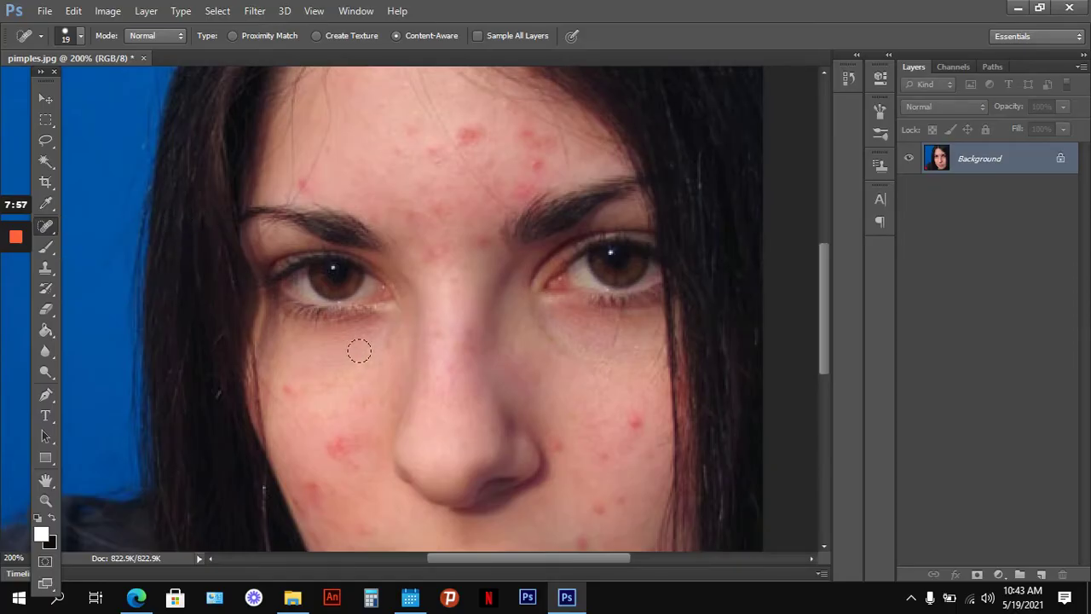
drag(586, 417, 493, 301)
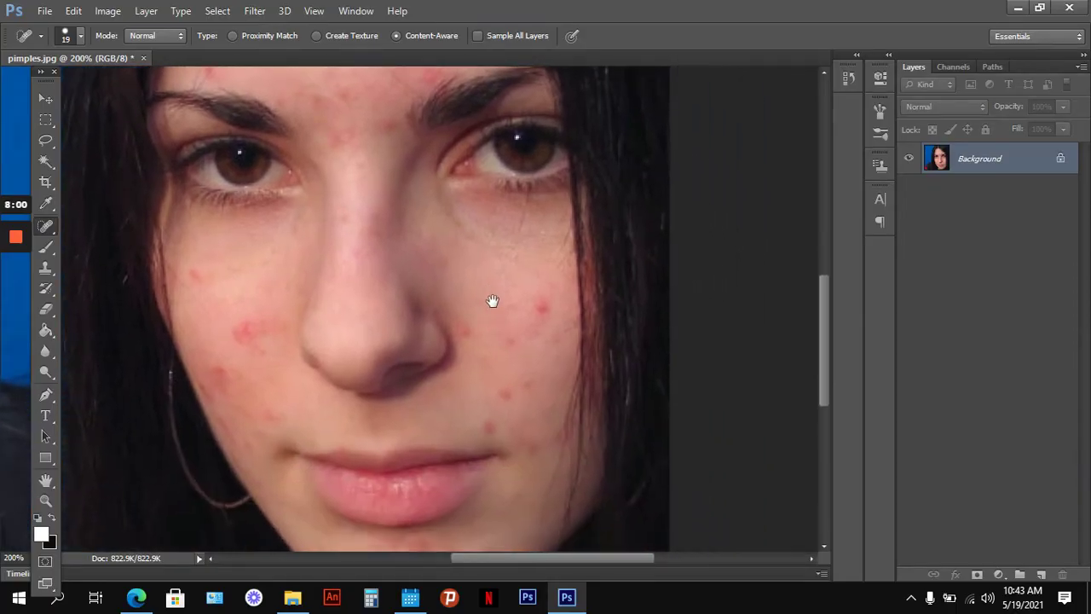
key(bracketleft)
Step: Spot-heal the red spots on both cheeks and beside the nose
click(507, 393)
click(542, 306)
click(207, 388)
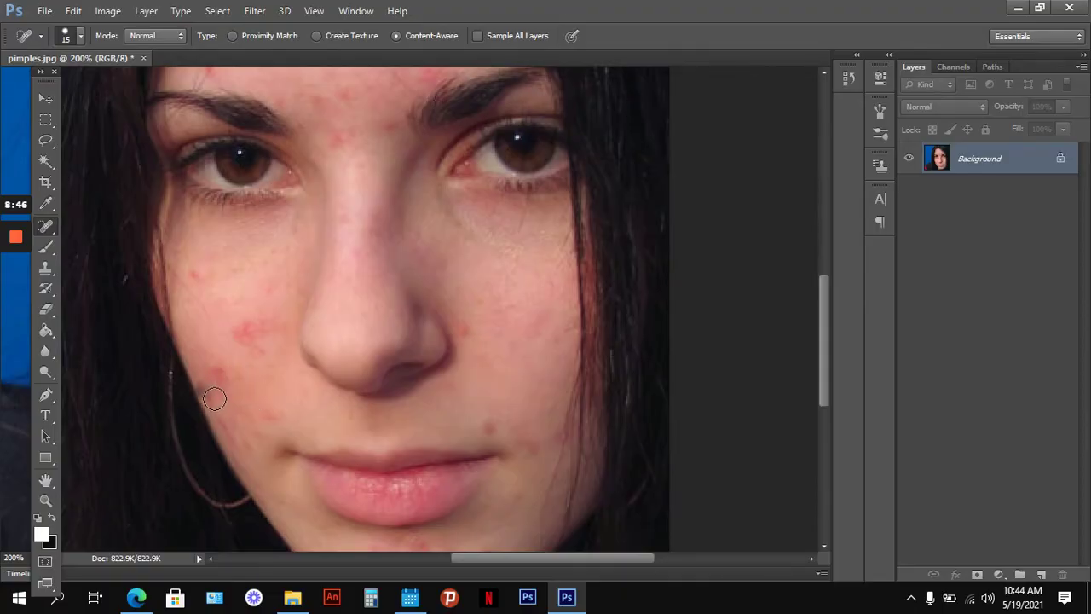
click(214, 397)
click(465, 327)
click(463, 325)
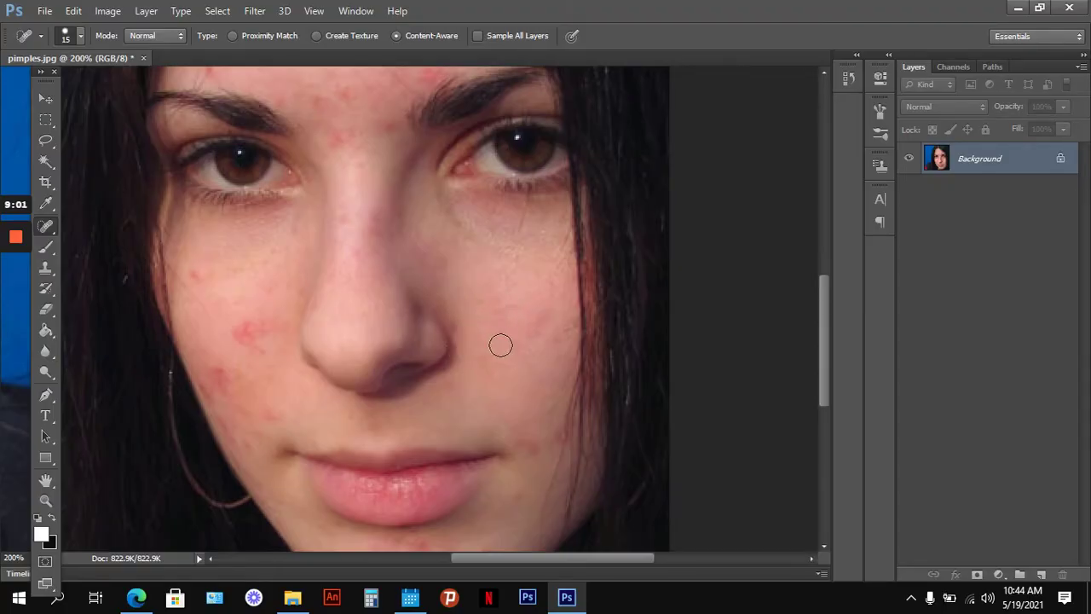
mouse_move(528, 328)
mouse_down()
mouse_move(543, 317)
mouse_move(551, 332)
mouse_move(509, 345)
mouse_up()
Step: Switch to the Healing Brush, sample clear cheek skin, and set the brush size to 10
right_click(53, 230)
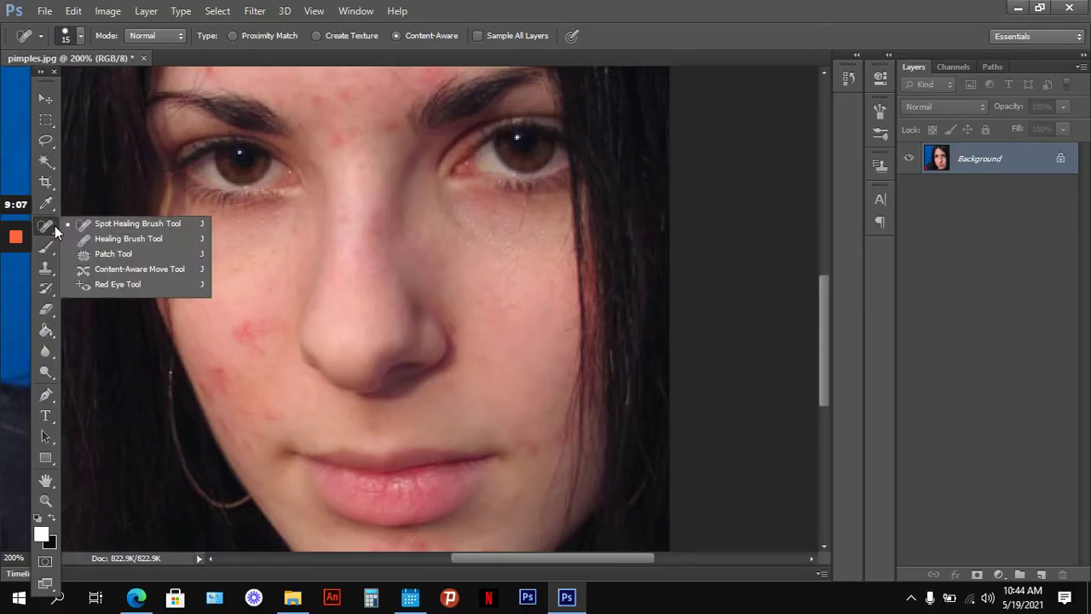
click(109, 237)
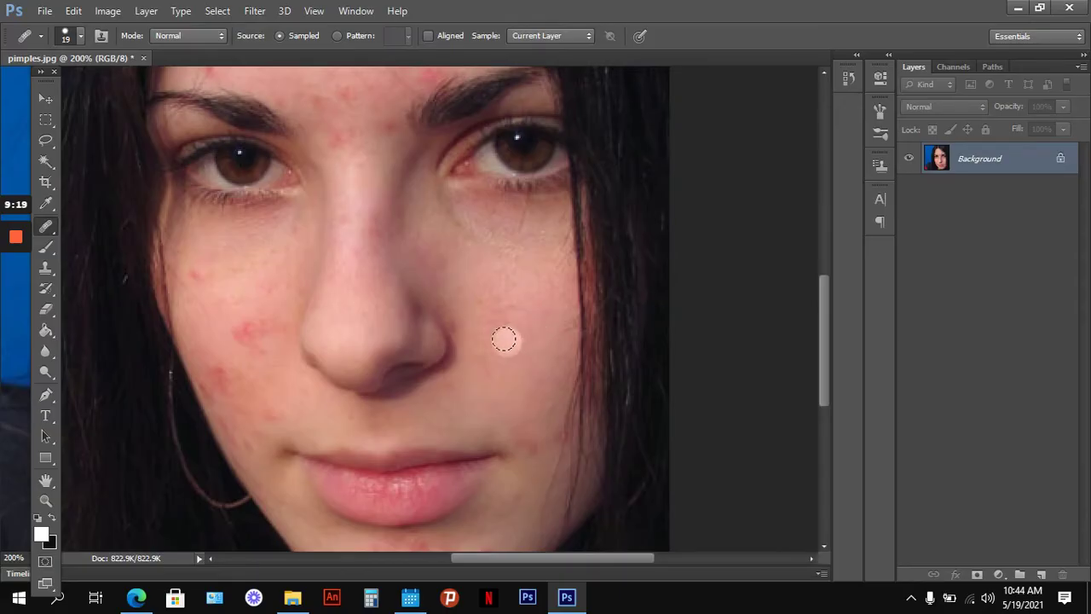
alt+click(494, 347)
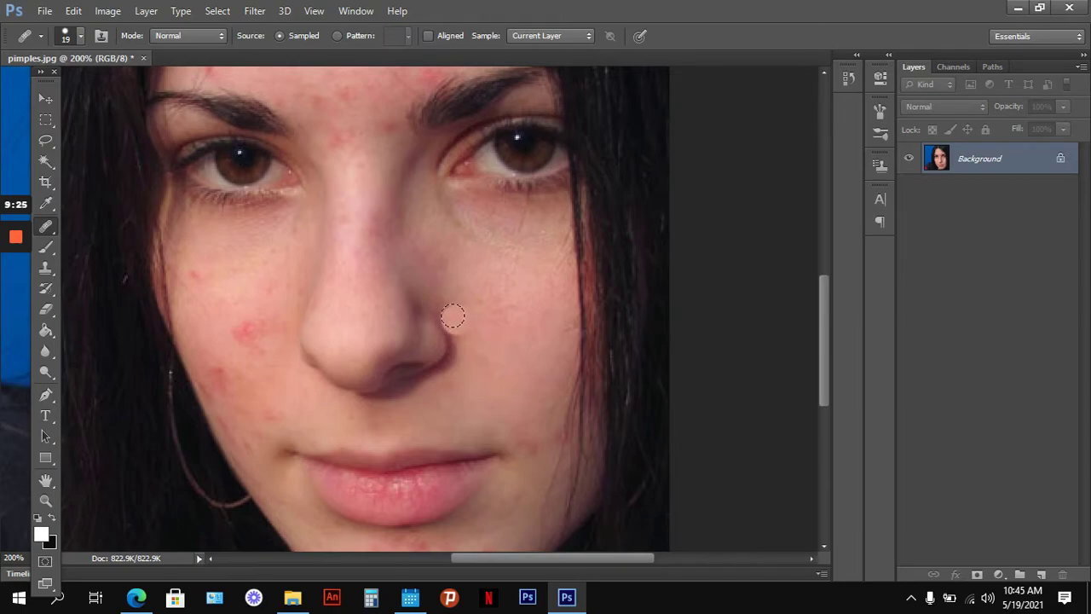
key([)
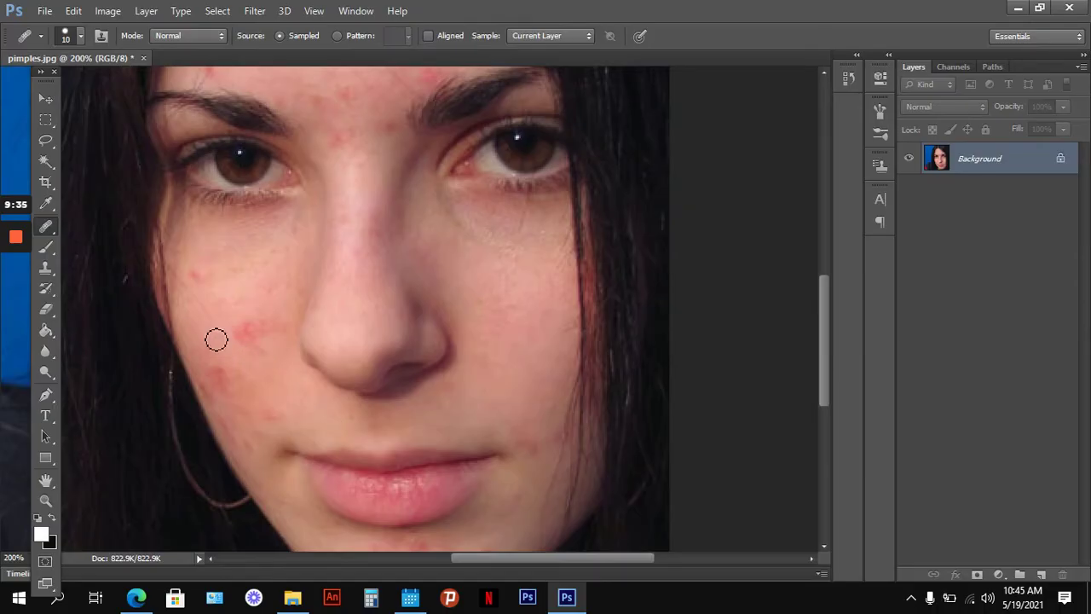
Step: Heal the three red pimples on the left cheek, then bring the forehead into view
drag(244, 338, 270, 336)
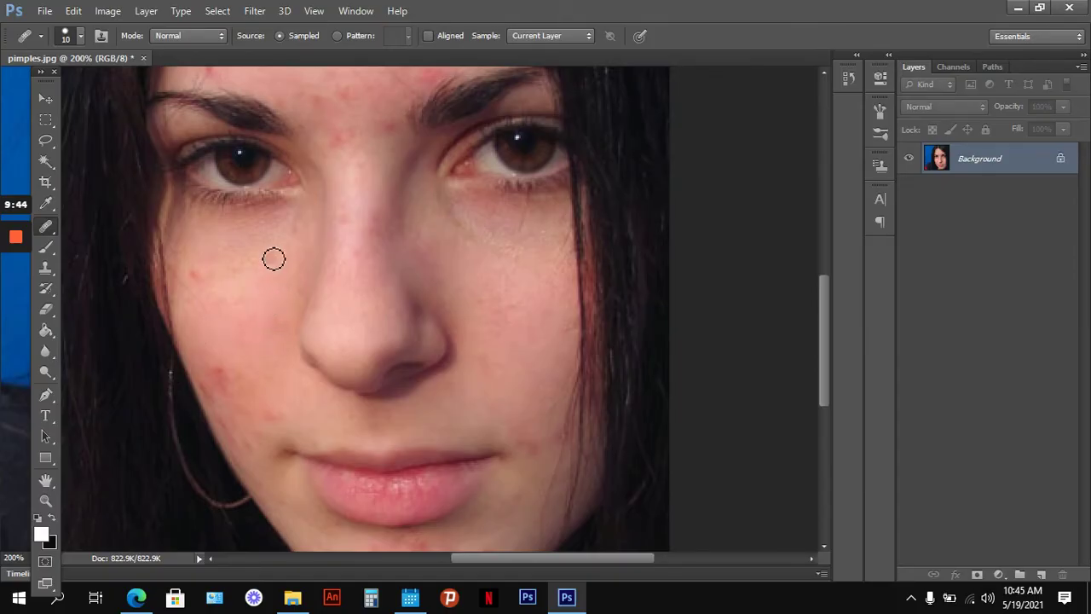
click(194, 274)
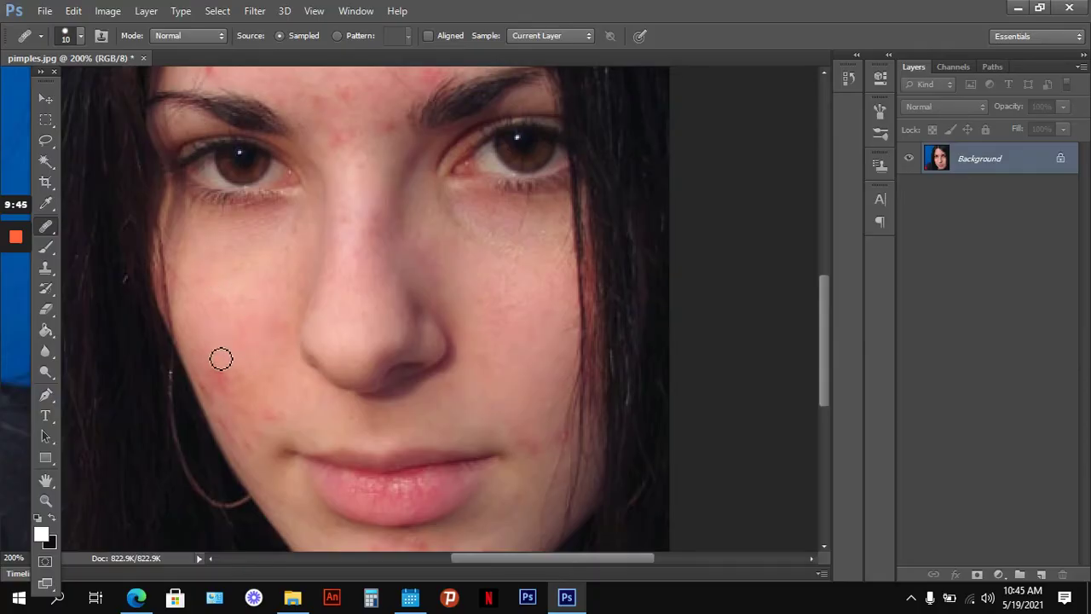
mouse_move(229, 380)
mouse_down()
mouse_move(256, 408)
mouse_move(249, 392)
mouse_move(246, 418)
mouse_move(259, 374)
mouse_up()
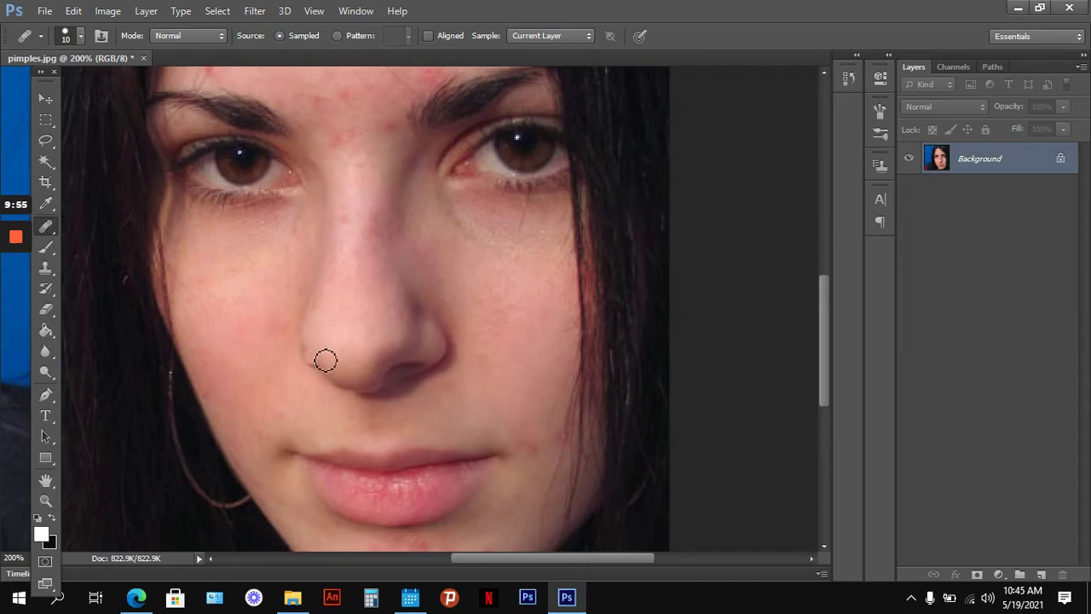
drag(499, 356, 480, 440)
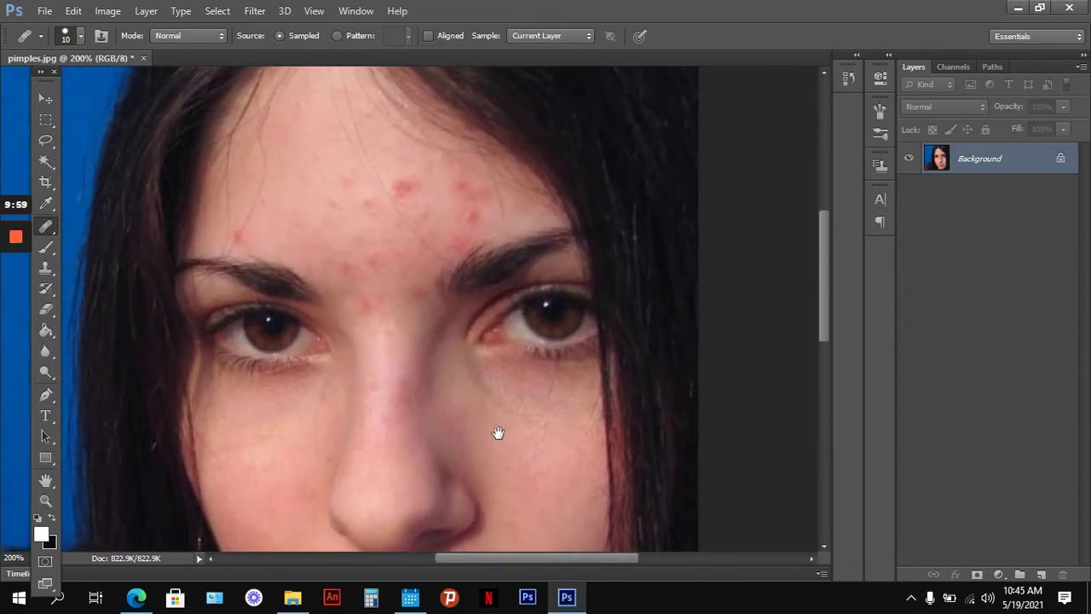
drag(499, 434, 537, 507)
Step: Heal the forehead pimples from clear forehead skin, resampling on the upper forehead
alt+click(439, 227)
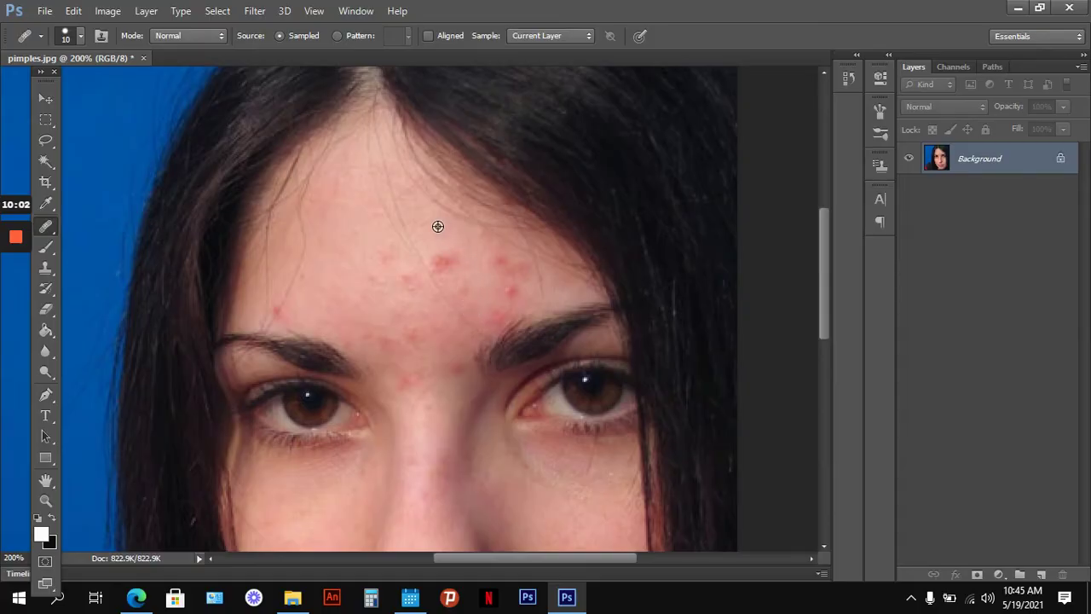
mouse_move(445, 253)
mouse_down()
mouse_move(438, 259)
mouse_move(454, 262)
mouse_move(443, 268)
mouse_move(502, 261)
mouse_move(512, 295)
mouse_move(494, 287)
mouse_move(518, 275)
mouse_move(490, 317)
mouse_move(517, 276)
mouse_move(504, 314)
mouse_move(503, 302)
mouse_move(447, 275)
mouse_up()
alt+click(475, 270)
alt+click(446, 241)
alt+click(371, 239)
mouse_move(378, 246)
mouse_down()
mouse_move(411, 282)
mouse_move(383, 285)
mouse_move(421, 333)
mouse_move(388, 340)
mouse_move(401, 338)
mouse_up()
Step: Heal the spots on the nose bridge, by the left brow and above the right brow
click(408, 382)
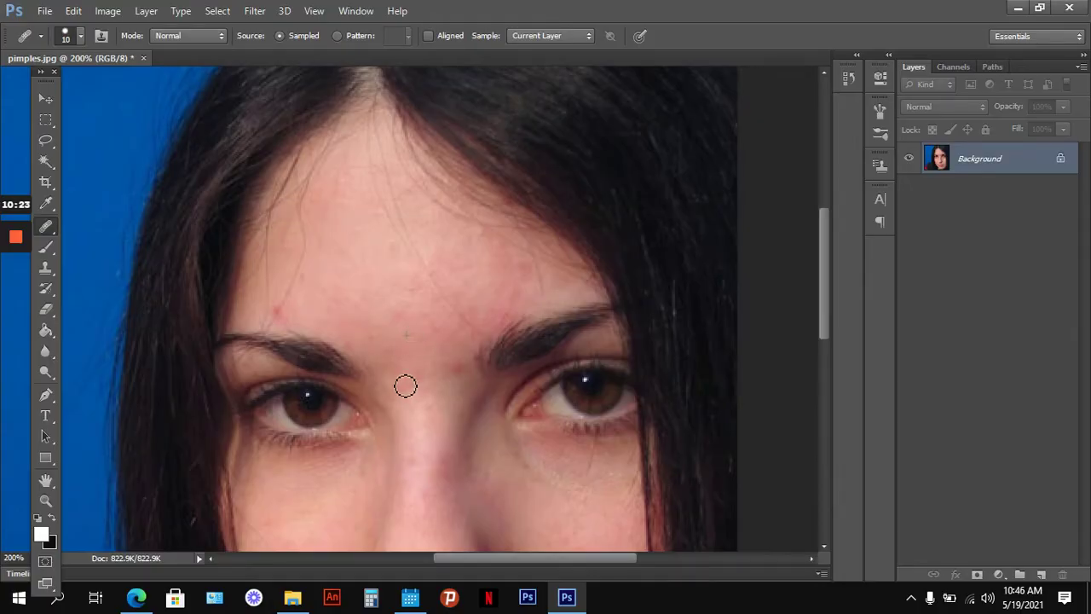
click(446, 363)
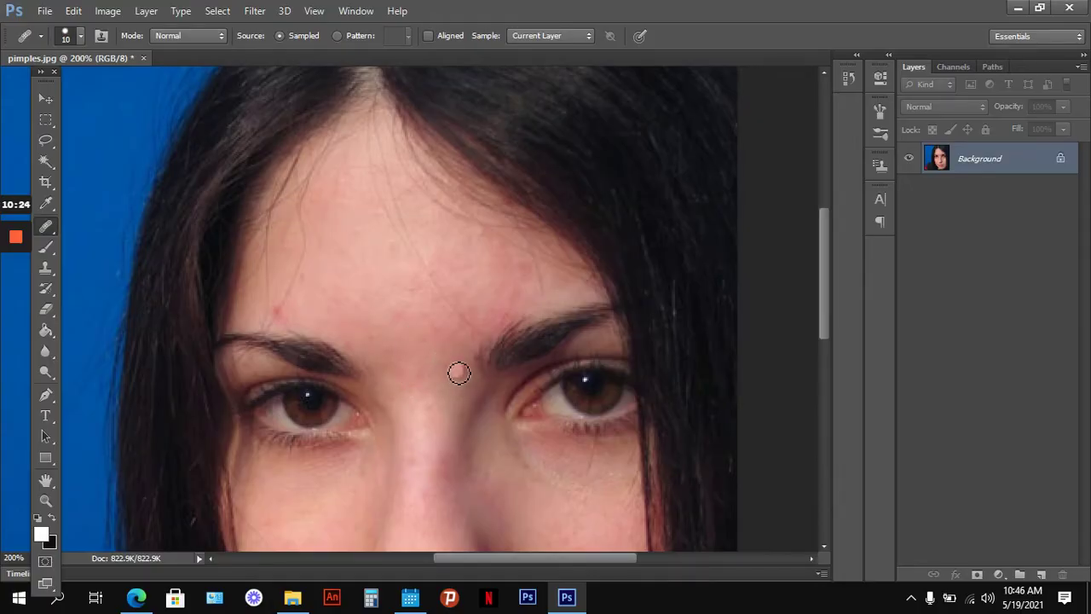
click(284, 316)
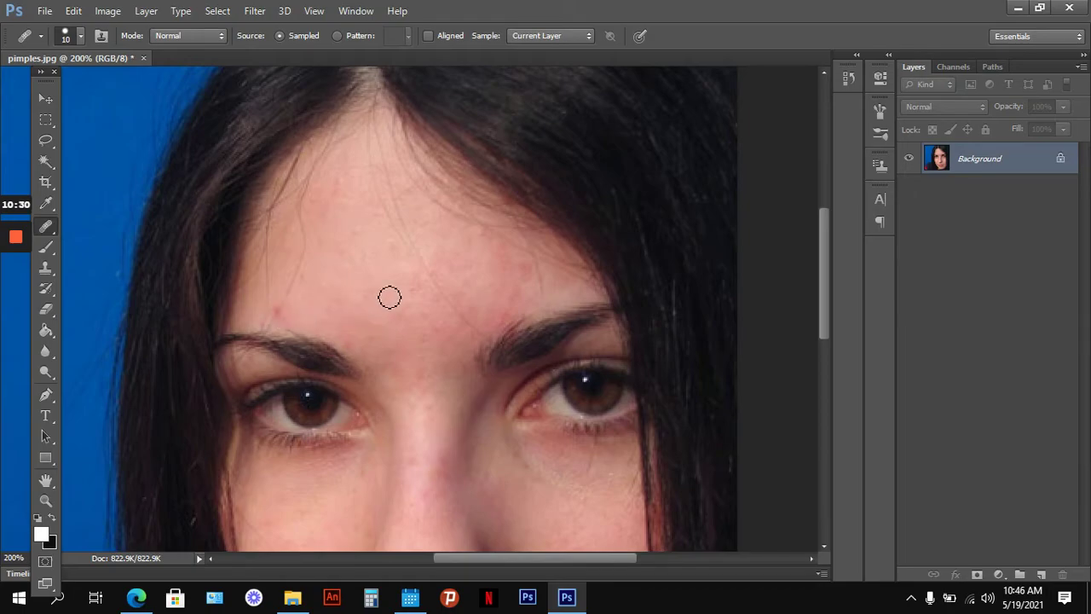
click(506, 302)
click(513, 285)
scroll(487, 341, down, 8)
drag(496, 249, 500, 244)
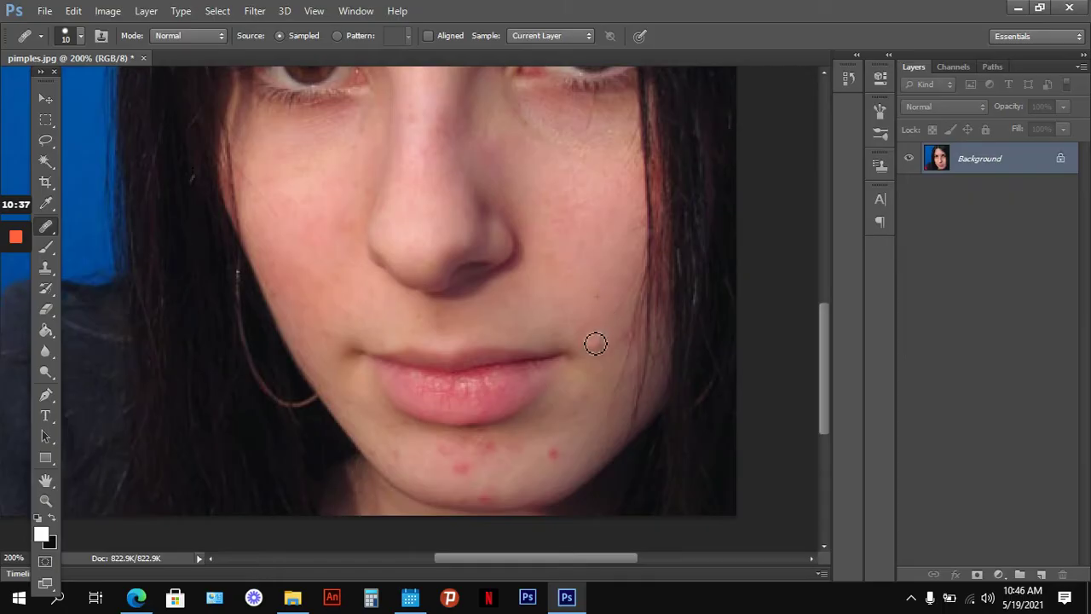
click(189, 252)
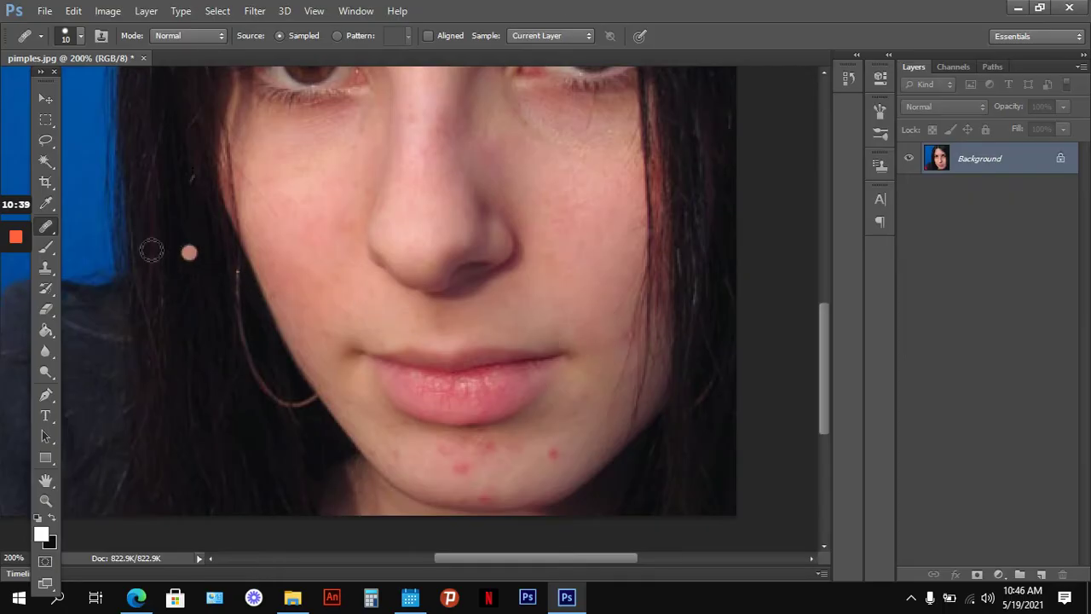
right_click(53, 229)
Step: Switch to the Patch tool, zoom to 300%, and patch the first chin pimple with clear skin
click(107, 250)
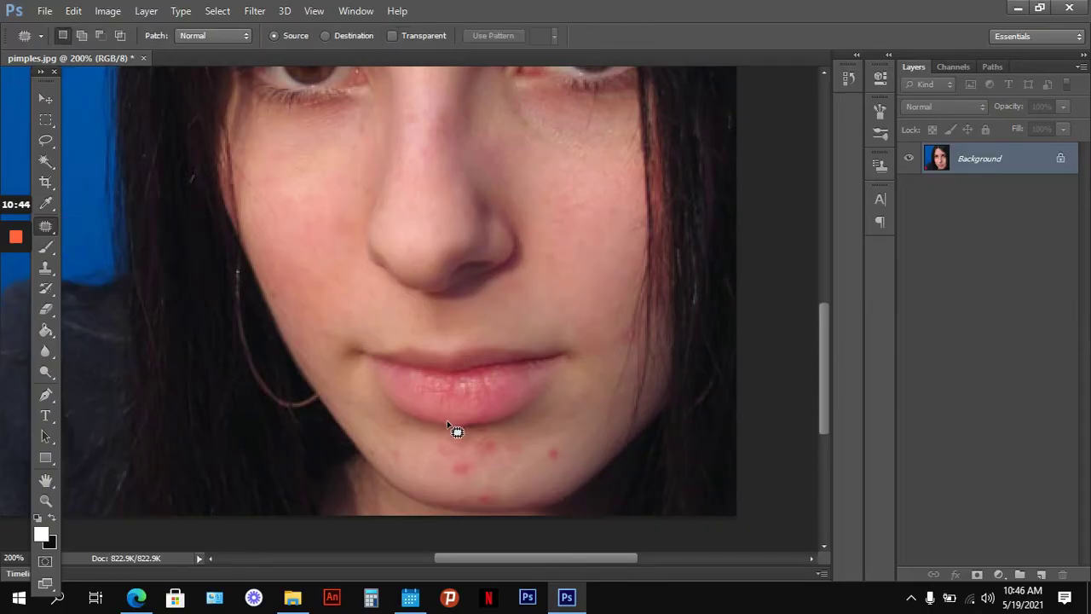
key(ctrl+plus)
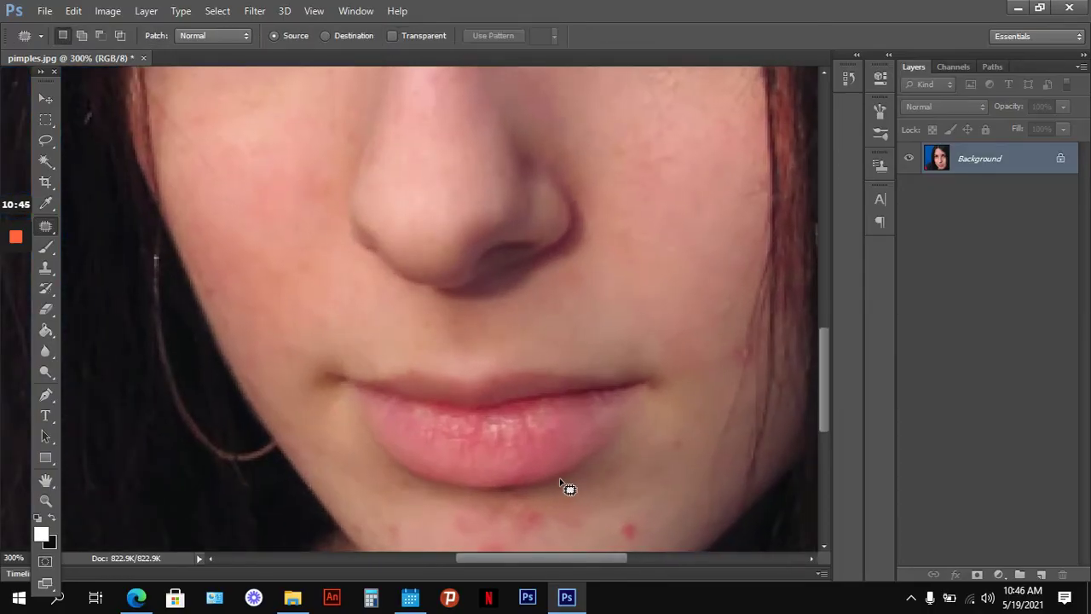
key(ctrl+plus)
mouse_move(576, 395)
mouse_down()
mouse_move(566, 366)
mouse_move(596, 371)
mouse_move(593, 404)
mouse_move(564, 394)
mouse_up()
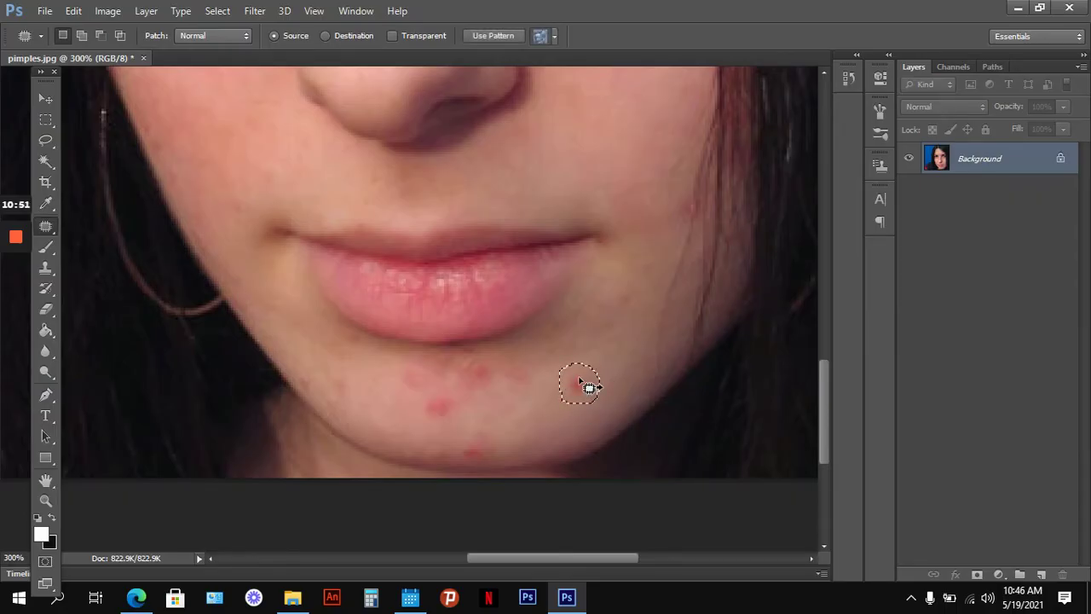
drag(612, 346, 614, 349)
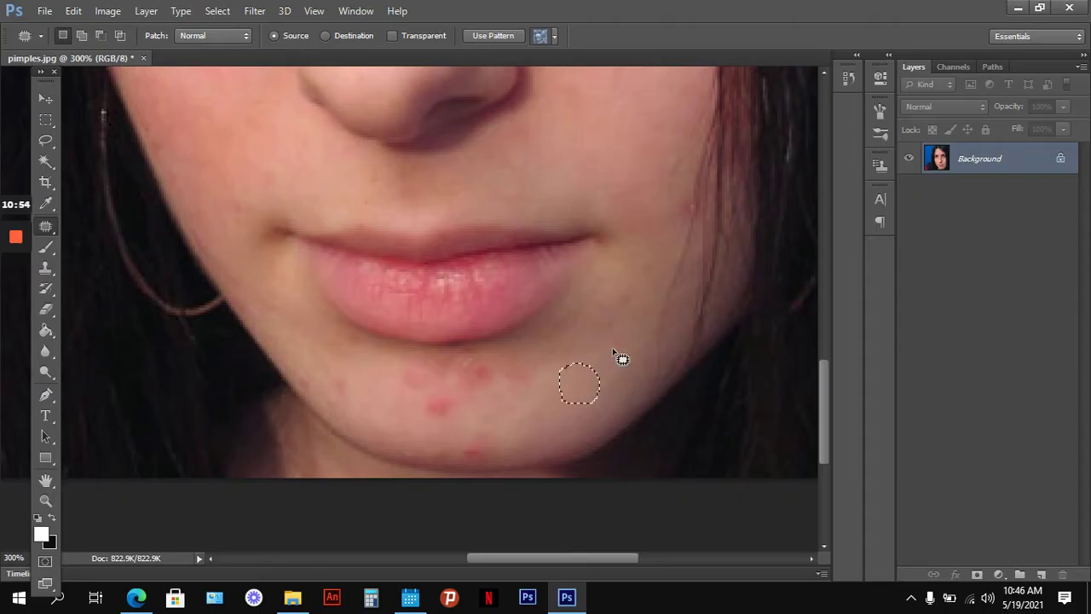
key(ctrl+d)
Step: Patch the remaining chin pimples, the left-chin spot and the right-cheek spot, then deselect
mouse_move(422, 410)
mouse_down()
mouse_move(444, 383)
mouse_move(462, 393)
mouse_move(464, 413)
mouse_move(447, 423)
mouse_move(441, 413)
mouse_move(516, 419)
mouse_up()
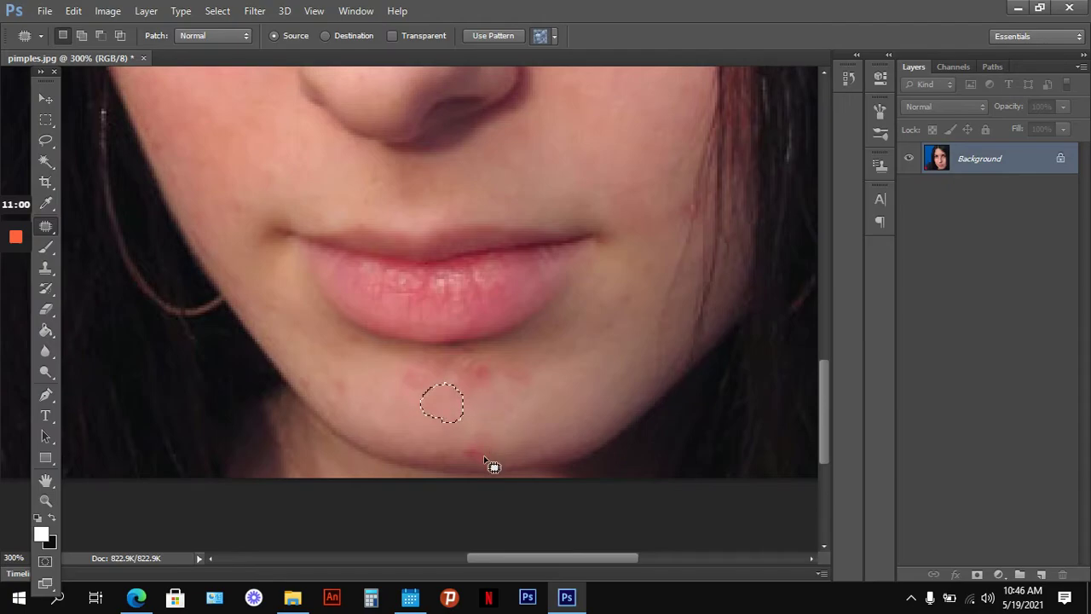
mouse_move(478, 456)
mouse_down()
mouse_move(453, 448)
mouse_move(495, 444)
mouse_move(483, 462)
mouse_move(458, 432)
mouse_move(457, 404)
mouse_move(478, 366)
mouse_move(502, 383)
mouse_move(466, 393)
mouse_move(506, 395)
mouse_move(516, 415)
mouse_up()
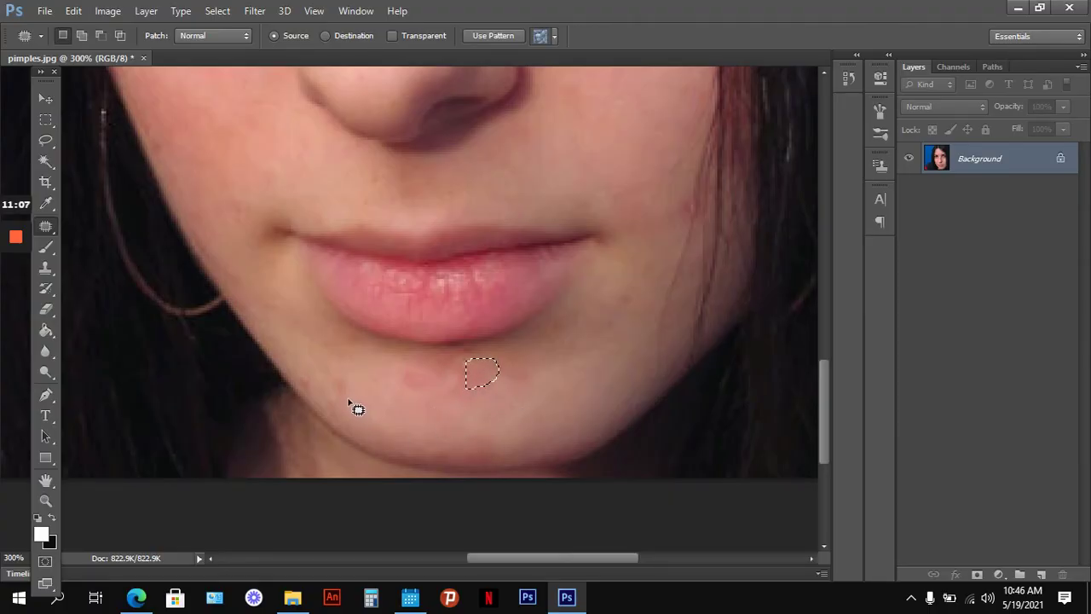
mouse_move(346, 398)
mouse_down()
mouse_move(326, 381)
mouse_move(355, 378)
mouse_move(341, 403)
mouse_move(319, 397)
mouse_move(307, 372)
mouse_move(309, 390)
mouse_move(322, 379)
mouse_up()
mouse_move(614, 313)
mouse_down()
mouse_move(624, 293)
mouse_move(635, 314)
mouse_move(613, 314)
mouse_up()
click(601, 345)
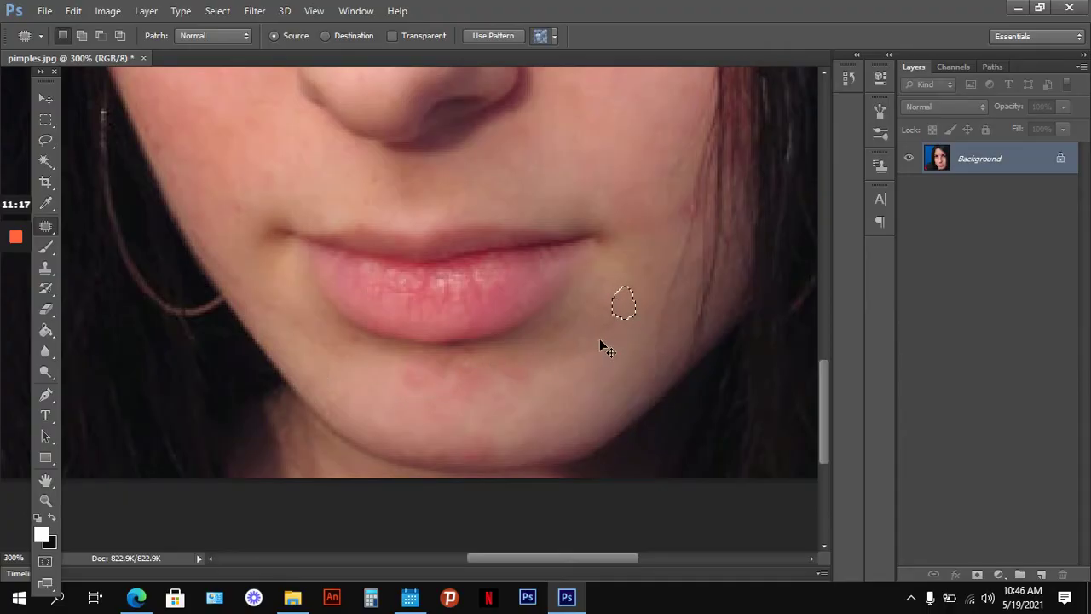
scroll(604, 349, down, 3)
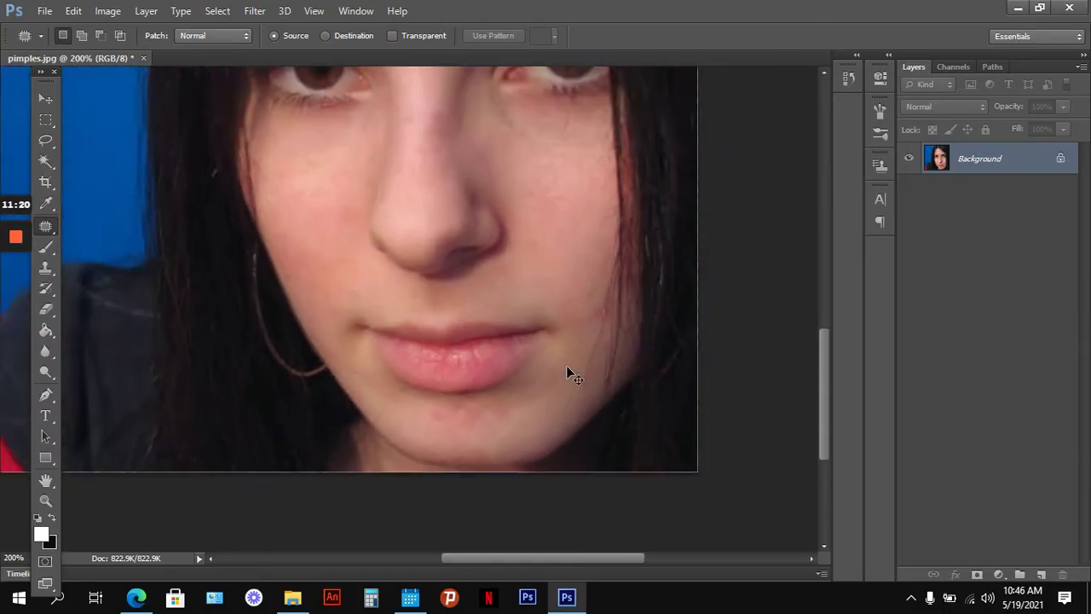
Step: Save the retouched photo as pimples1.jpg with the default JPEG options
click(45, 10)
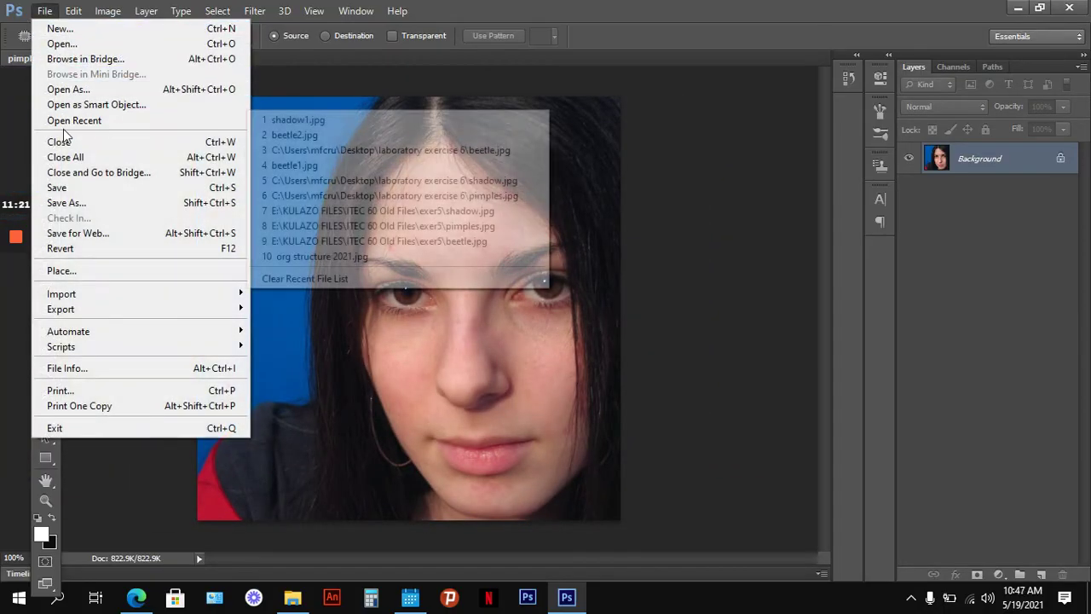
click(96, 206)
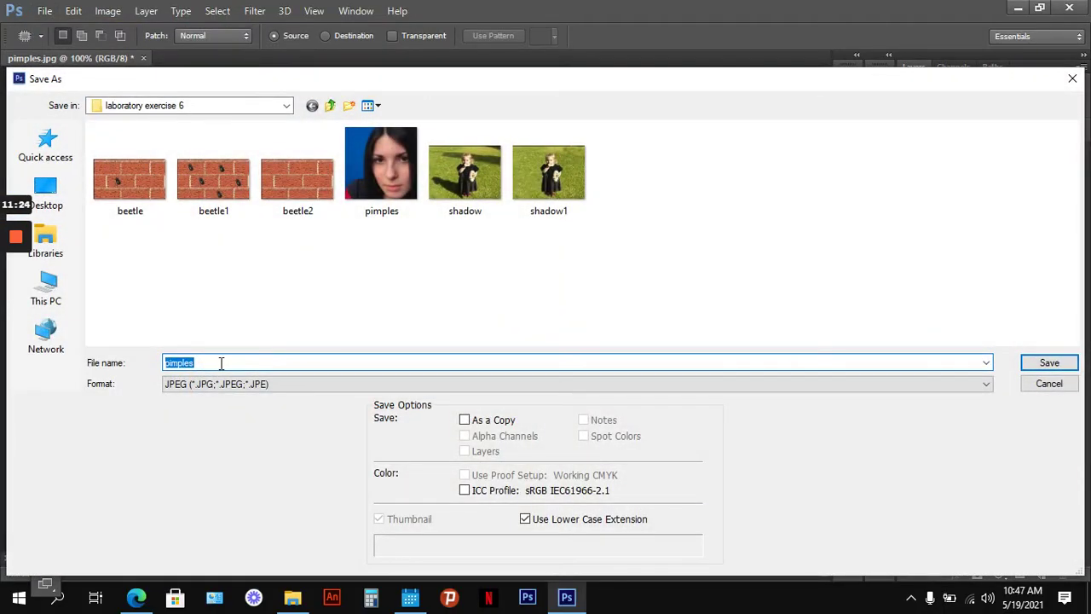
click(221, 363)
text(1)
click(1047, 363)
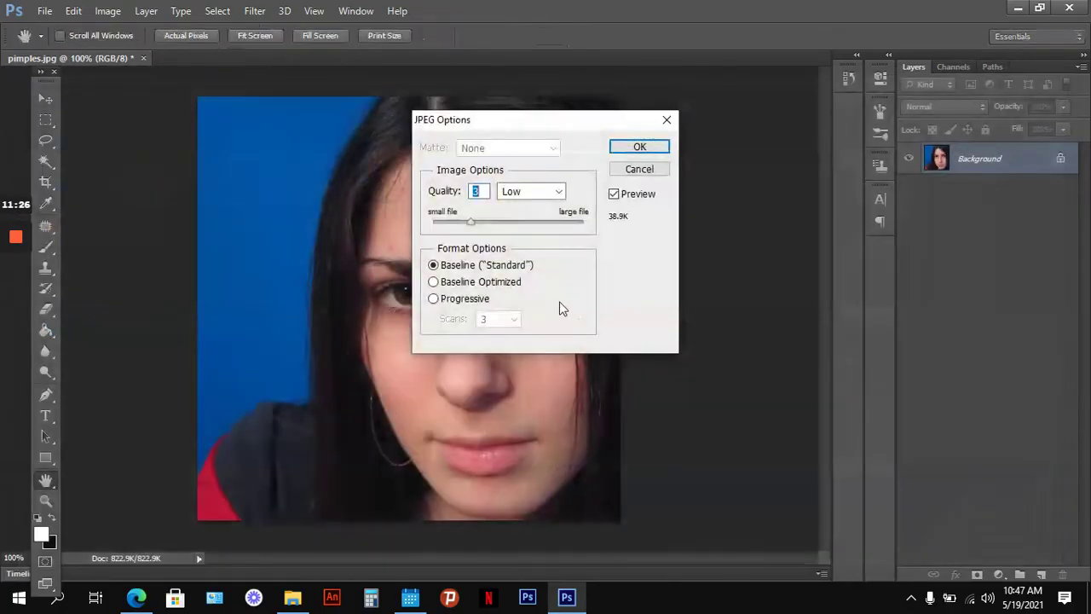
click(633, 149)
Step: Reopen the original pimples photo
click(44, 10)
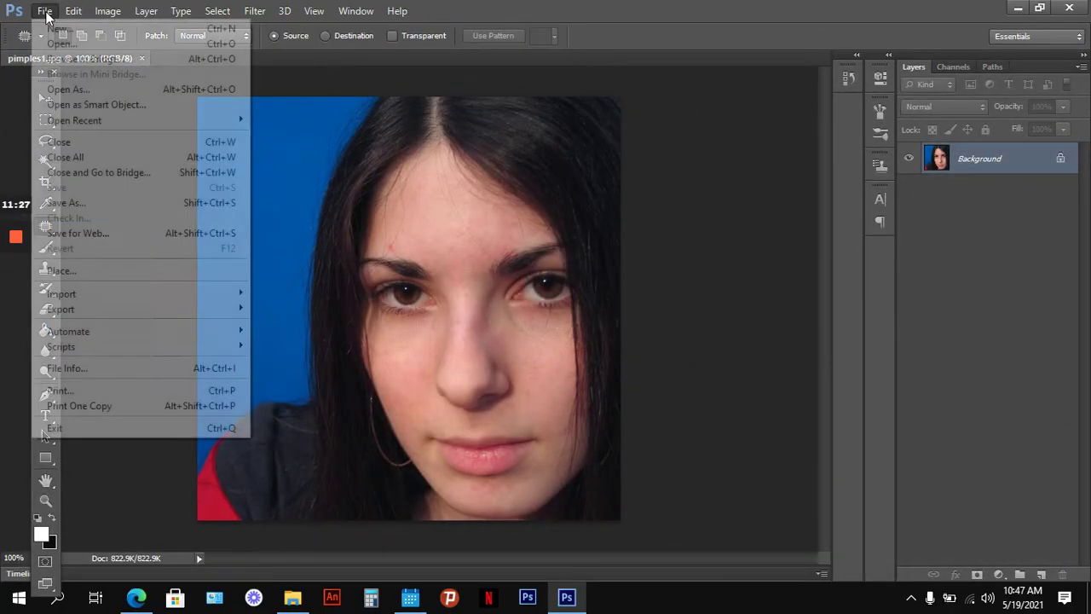
click(64, 42)
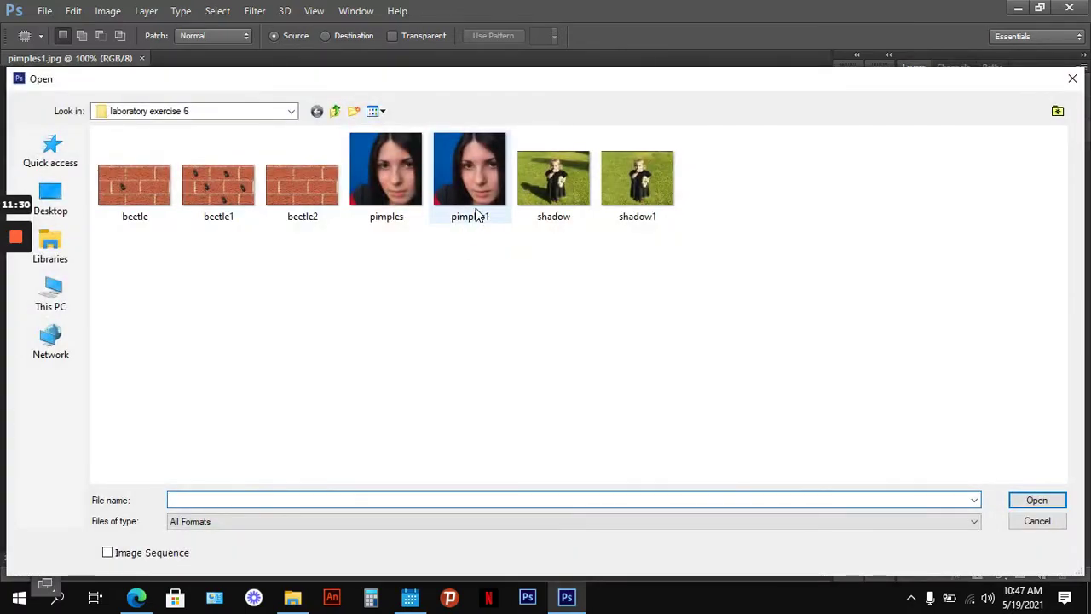
double_click(406, 211)
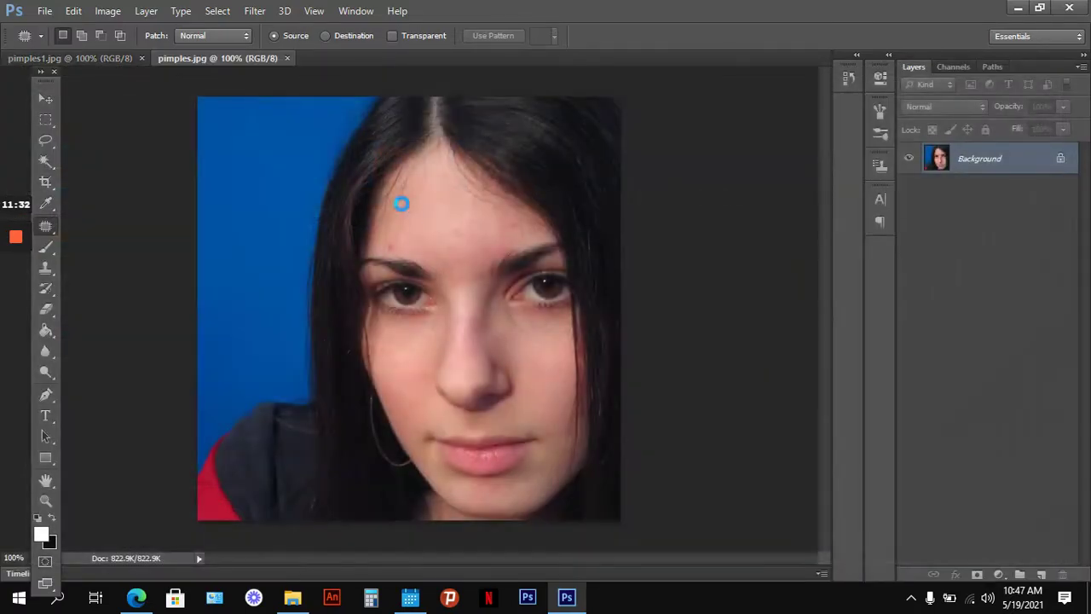
Step: Float pimples.jpg in its own window beside pimples1 for comparison, then close it
drag(217, 62, 718, 93)
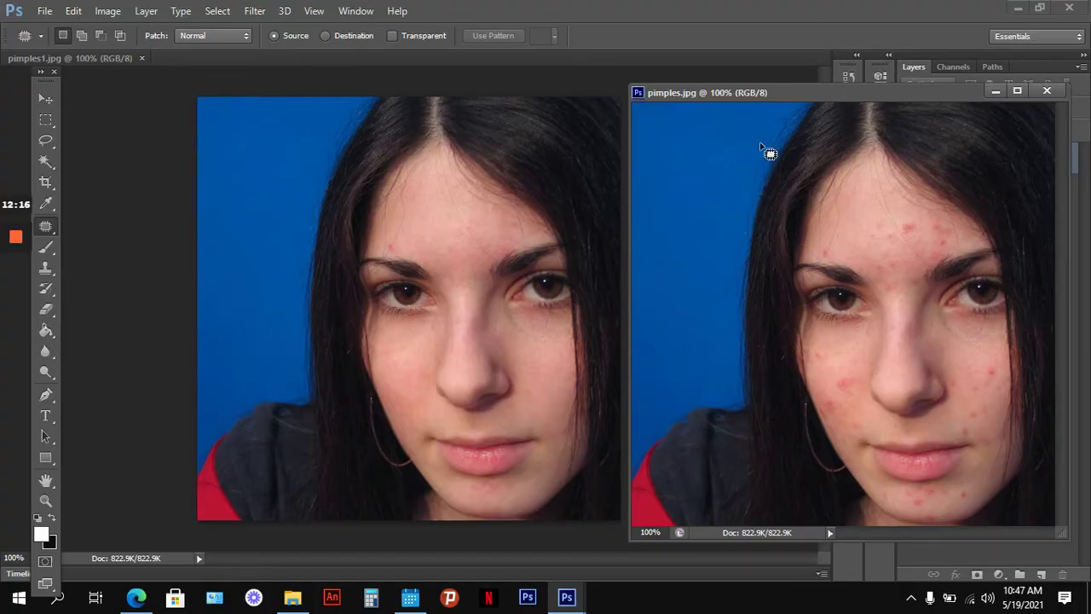
drag(745, 92, 726, 85)
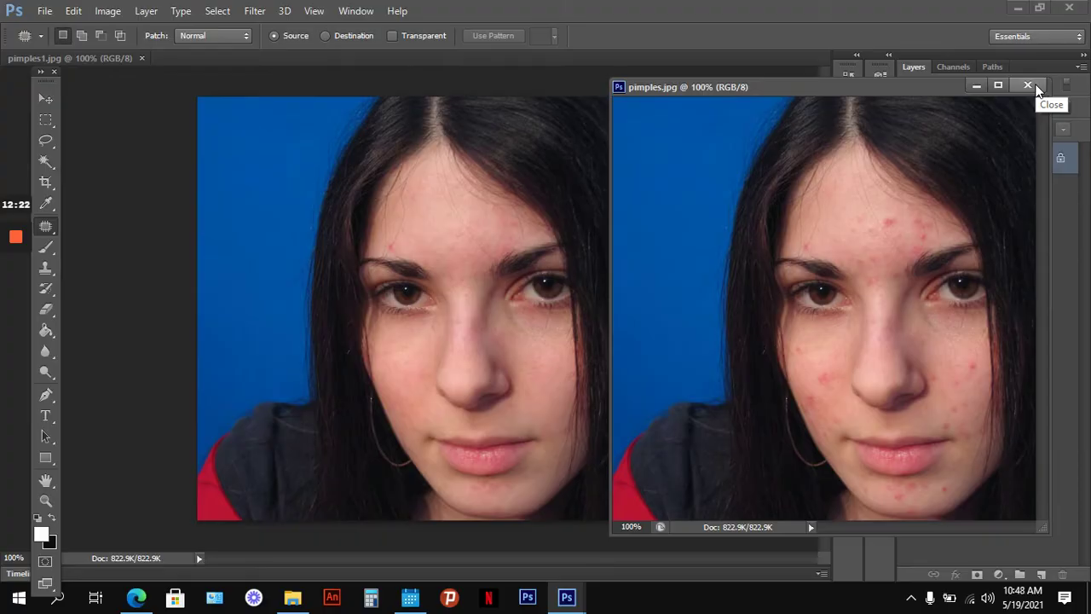
click(1028, 85)
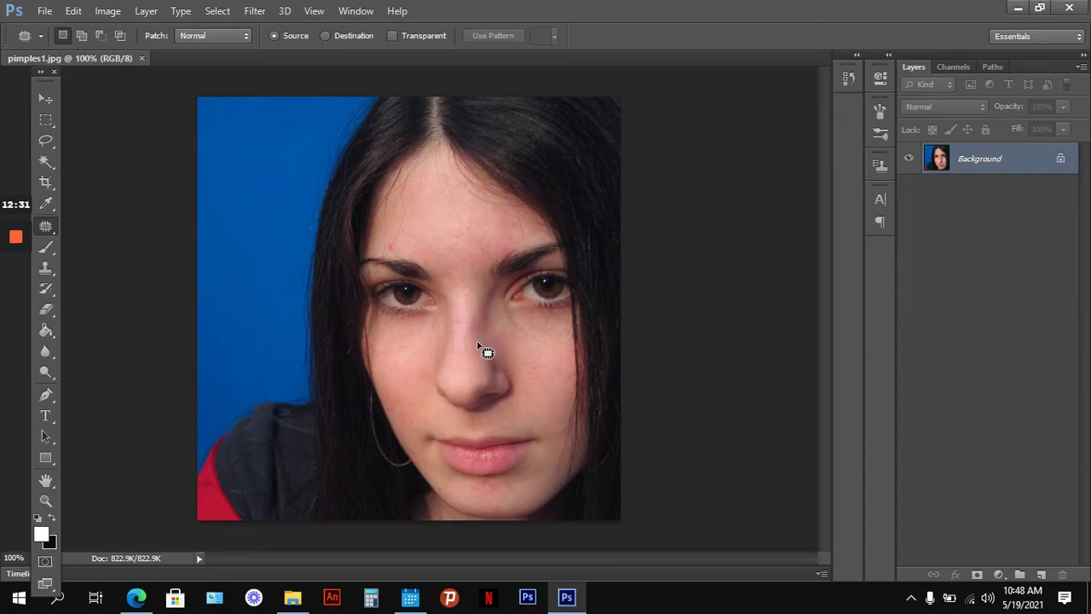
Step: Select the Dodge tool and lighten the nose, forehead, centre of the face and chin
key(ctrl+plus)
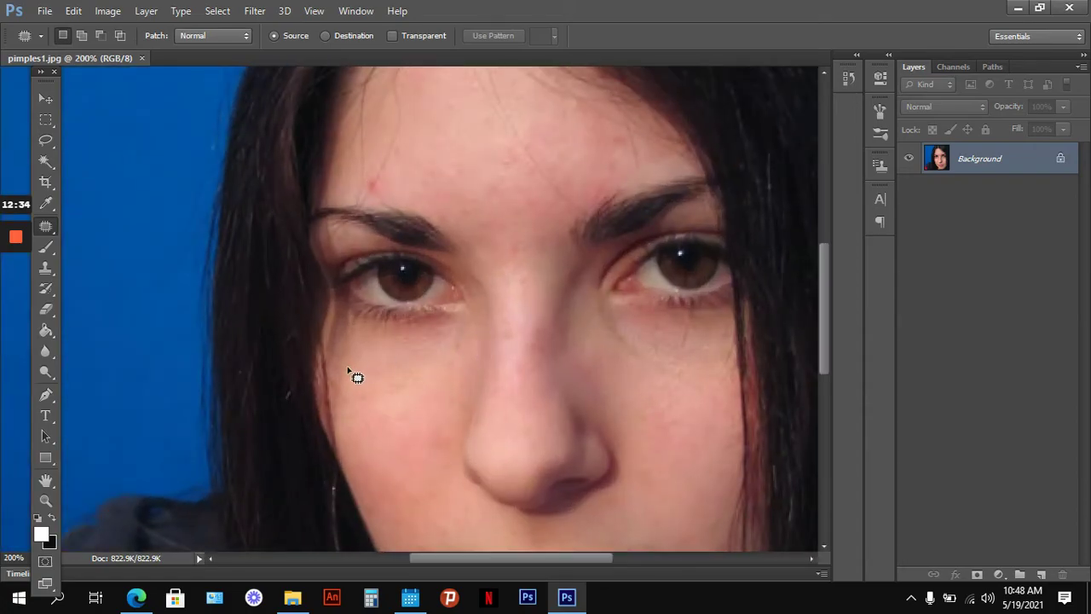
click(45, 373)
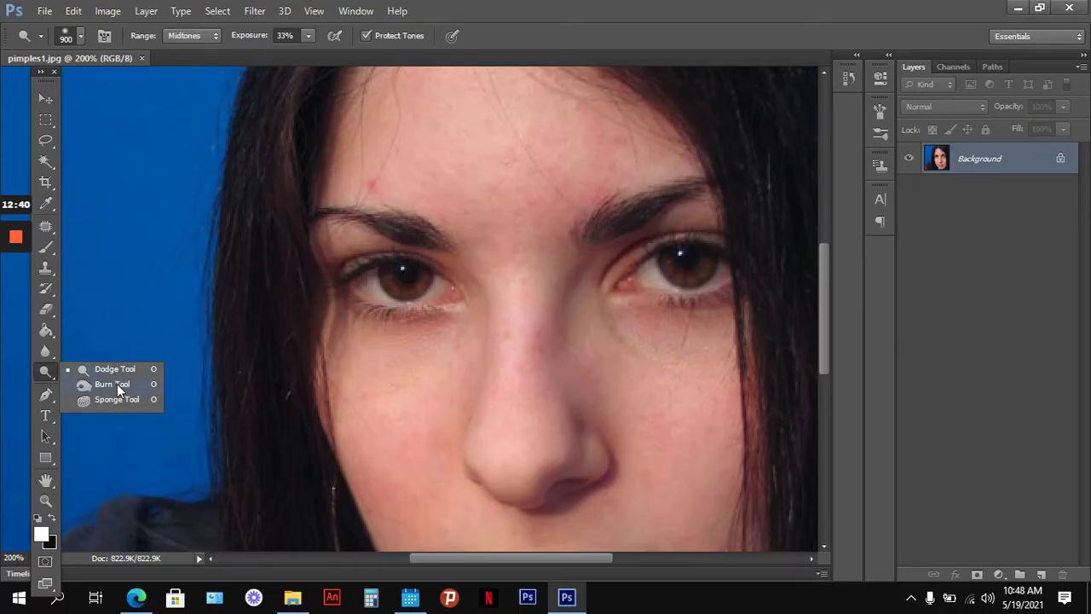
click(156, 365)
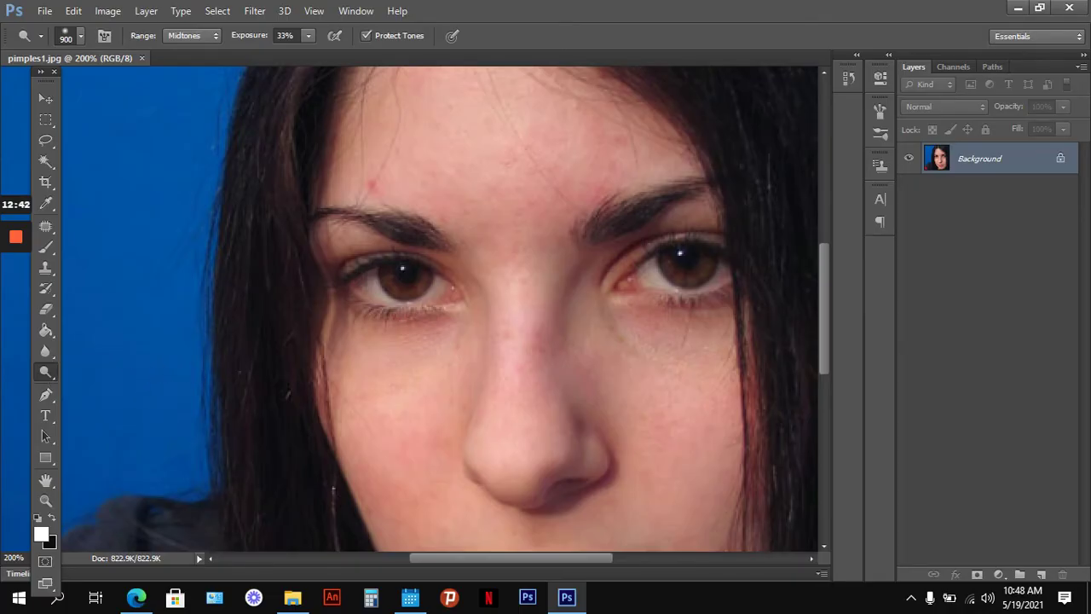
key(ctrl+minus)
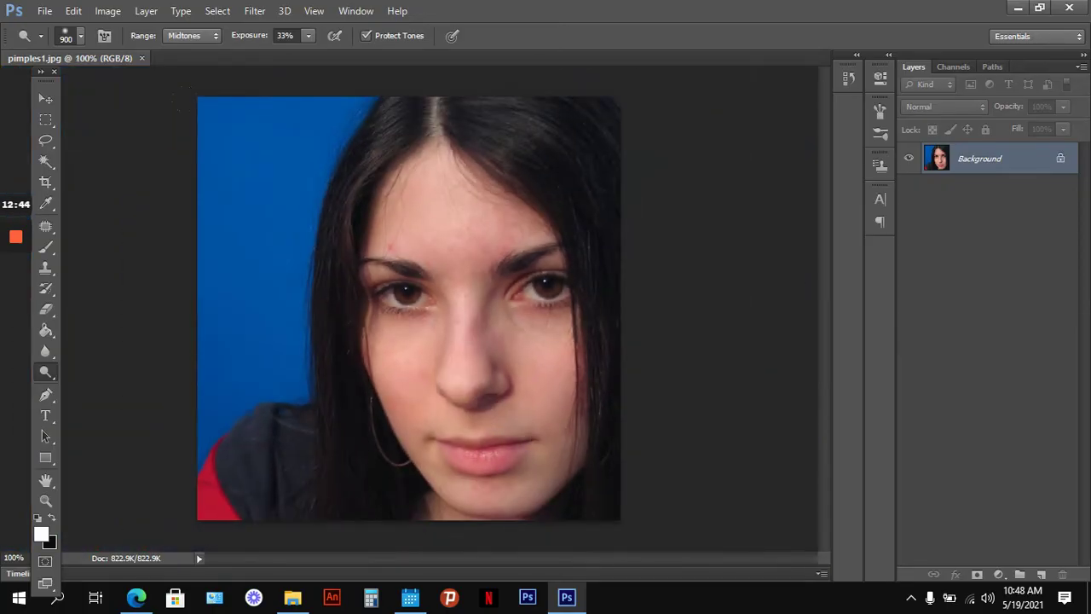
click(307, 153)
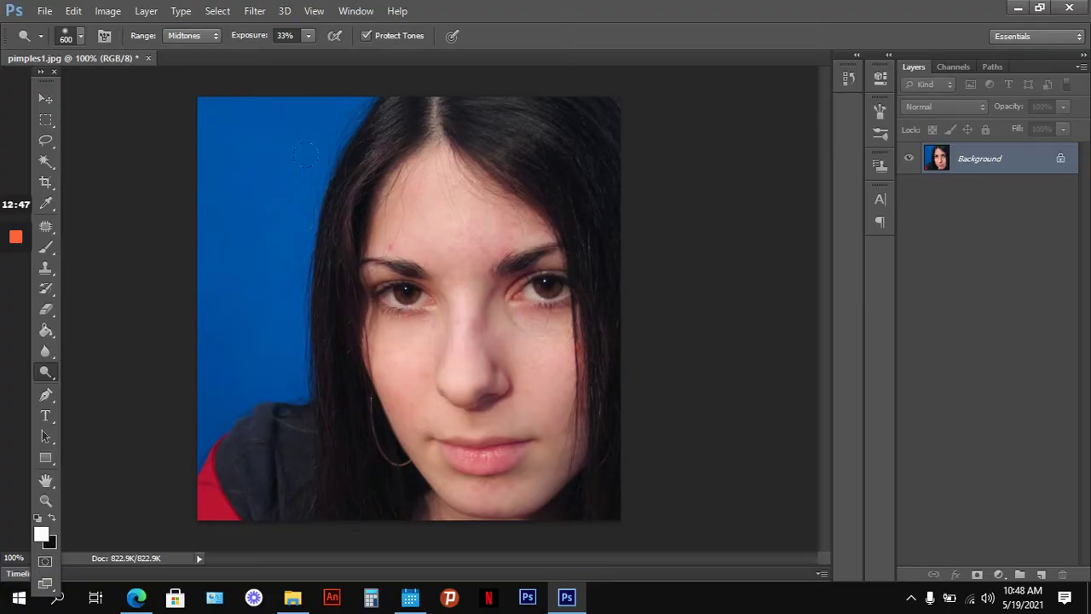
click(296, 81)
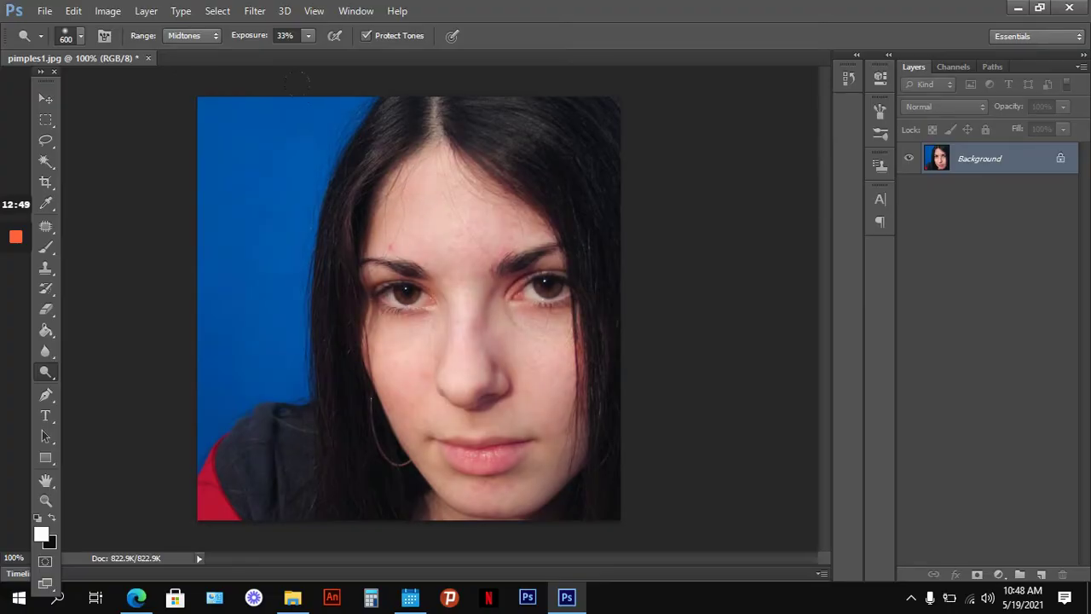
click(316, 177)
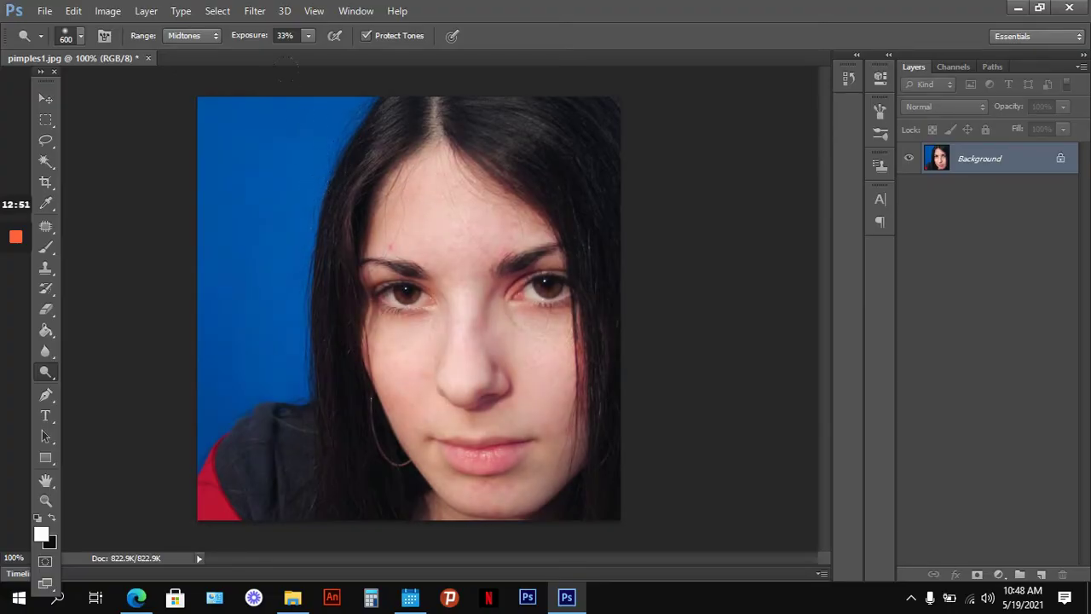
click(335, 86)
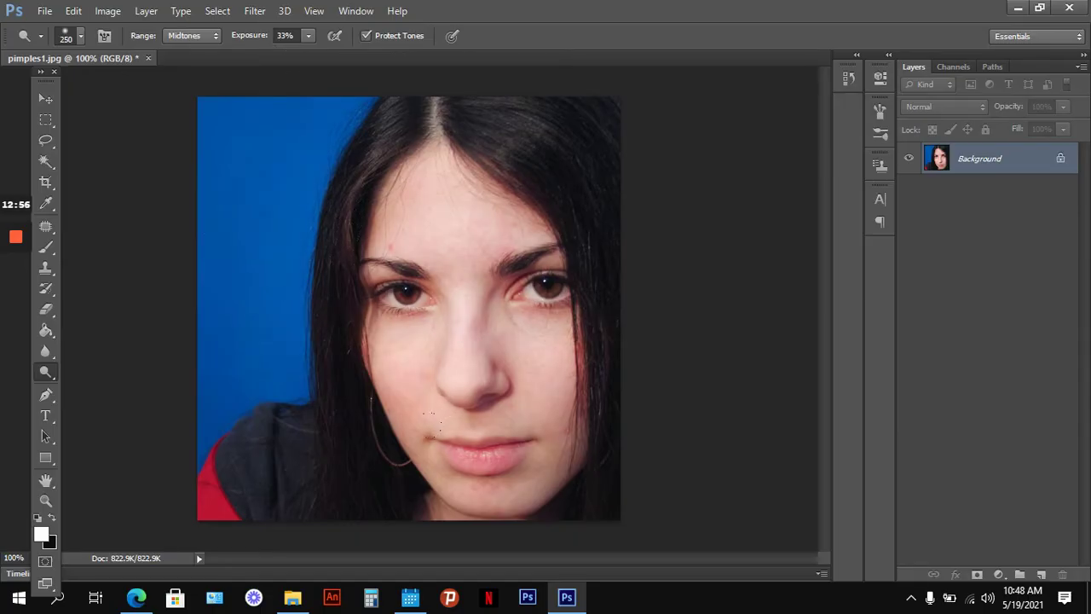
click(426, 423)
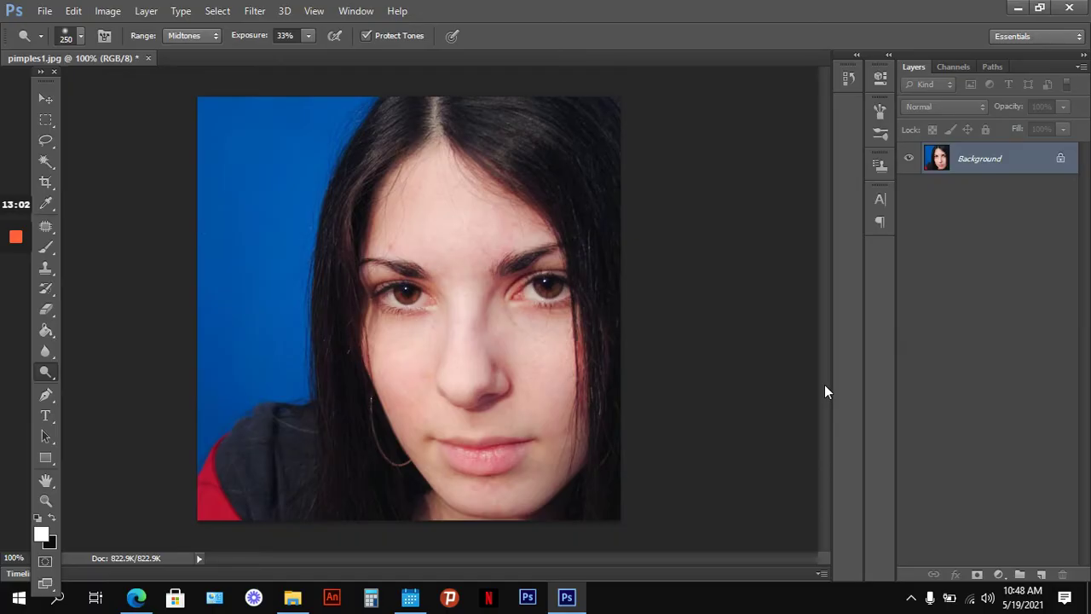
Step: Enlarge the Dodge brush to 40 and lighten the spots on the left cheek
key(ctrl+plus)
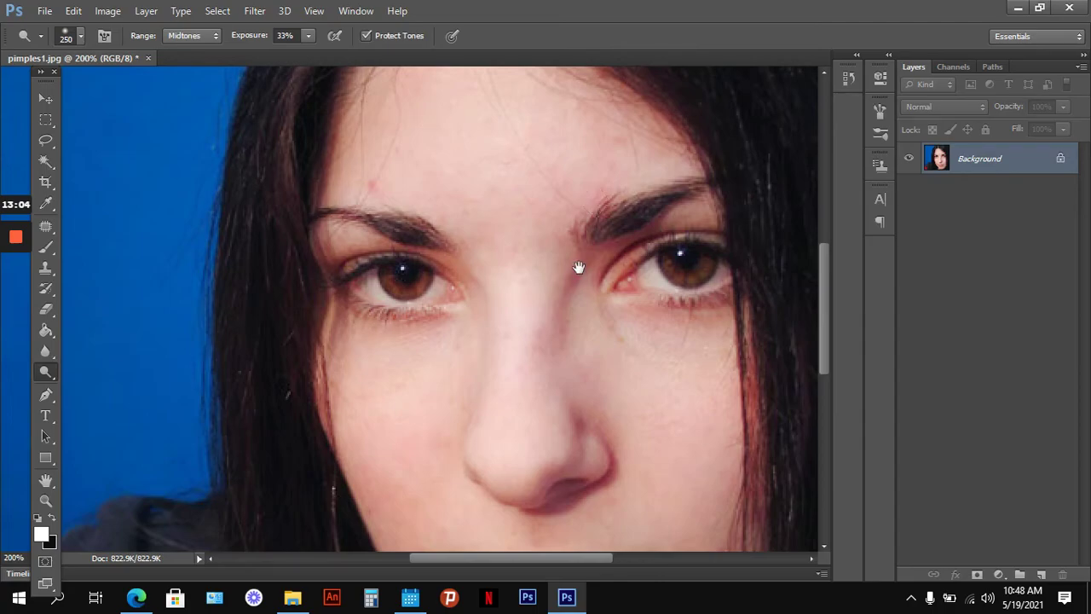
drag(579, 268, 495, 434)
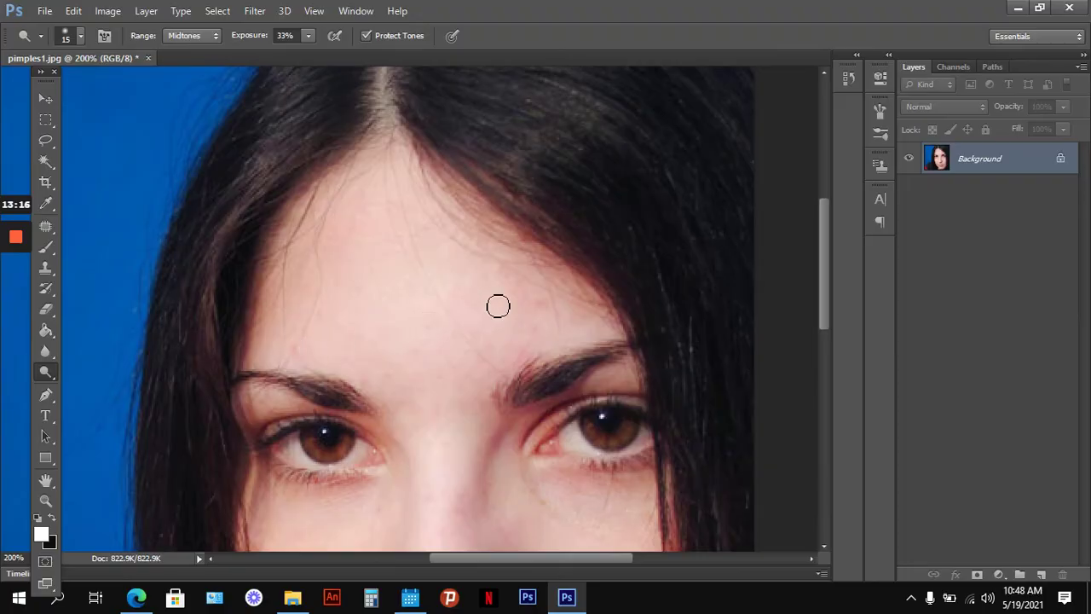
key(ctrl+minus)
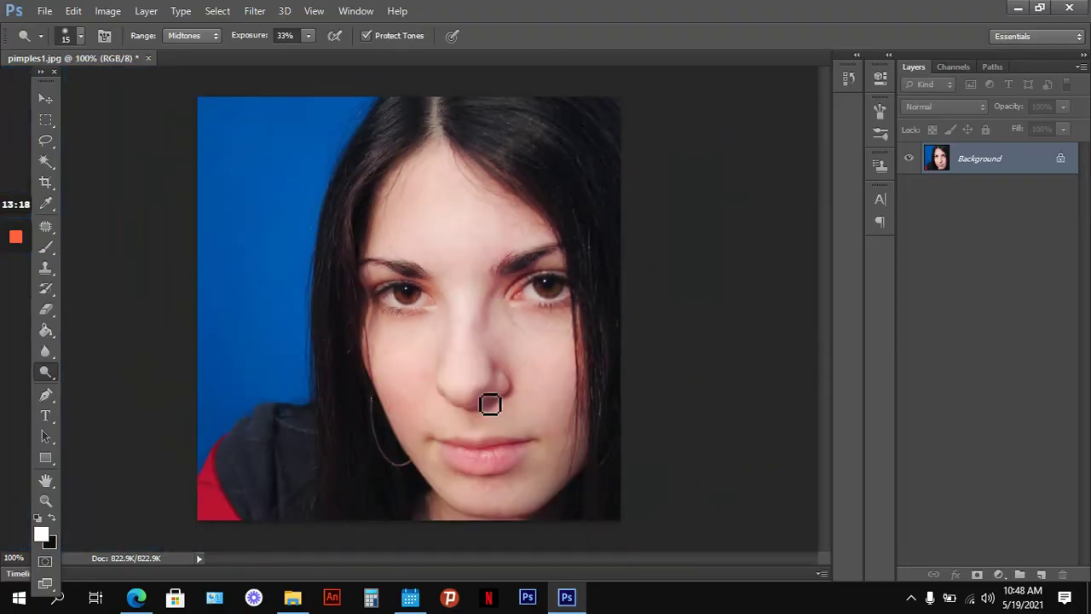
key(bracketright)
key(bracketright)
key(bracketright)
key(bracketright)
key(bracketright)
key(bracketright)
key(bracketright)
key(bracketright)
key(bracketright)
key(bracketright)
drag(392, 400, 401, 389)
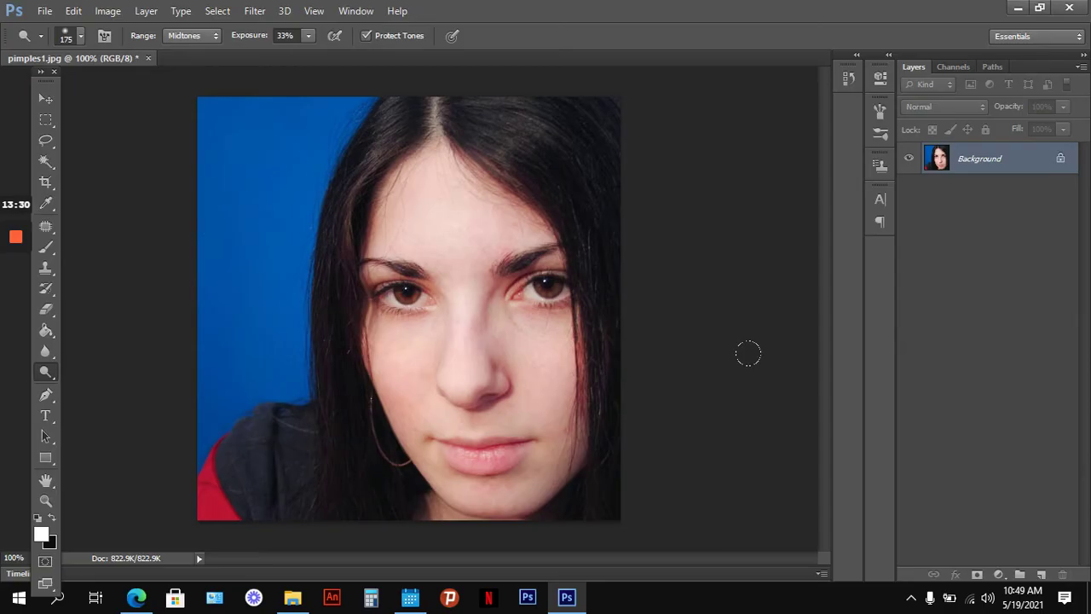
Step: Switch to the Burn tool at 300% zoom and darken the upper lip line with a size-25 brush
right_click(51, 376)
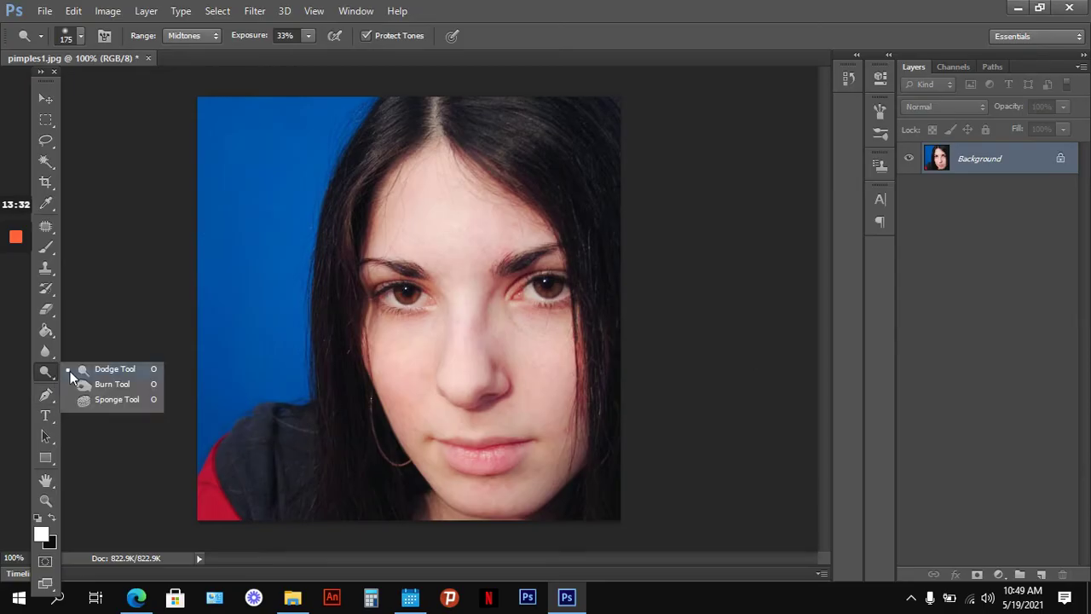
click(111, 386)
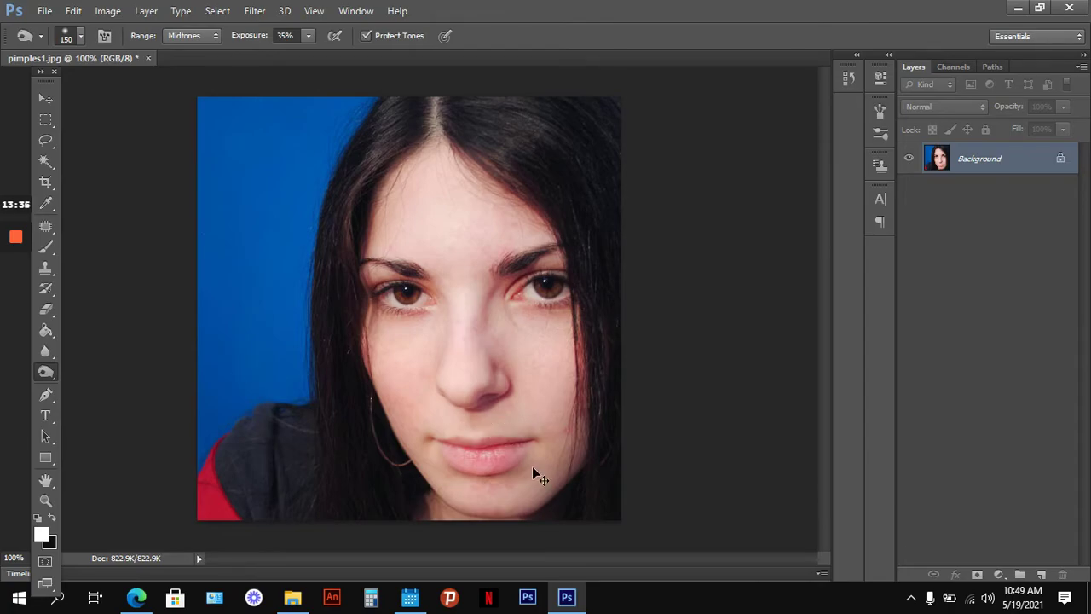
key(ctrl+plus)
key(ctrl+plus)
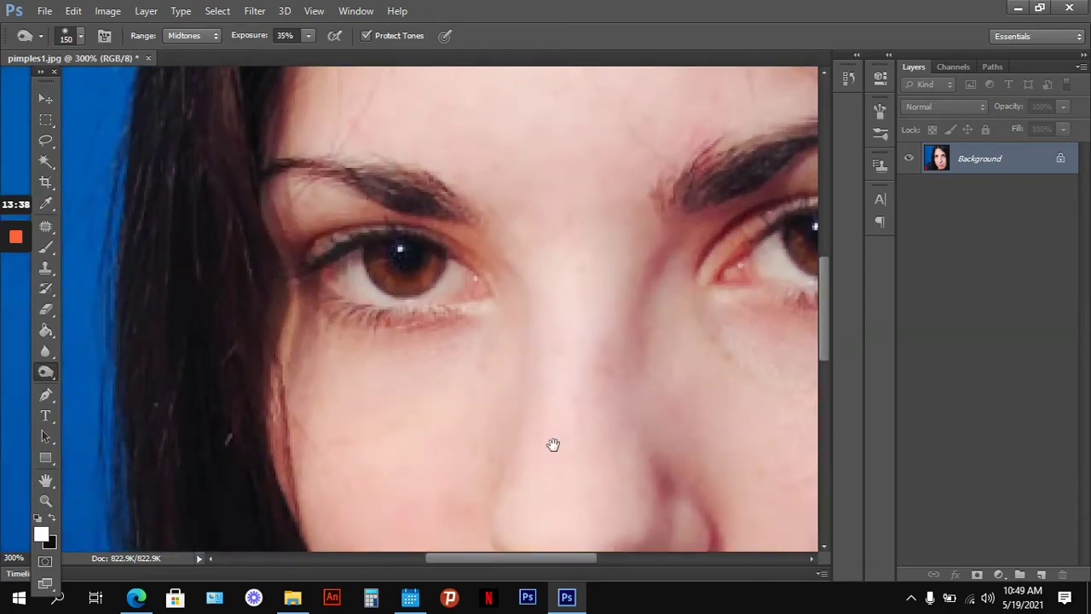
drag(553, 443, 499, 290)
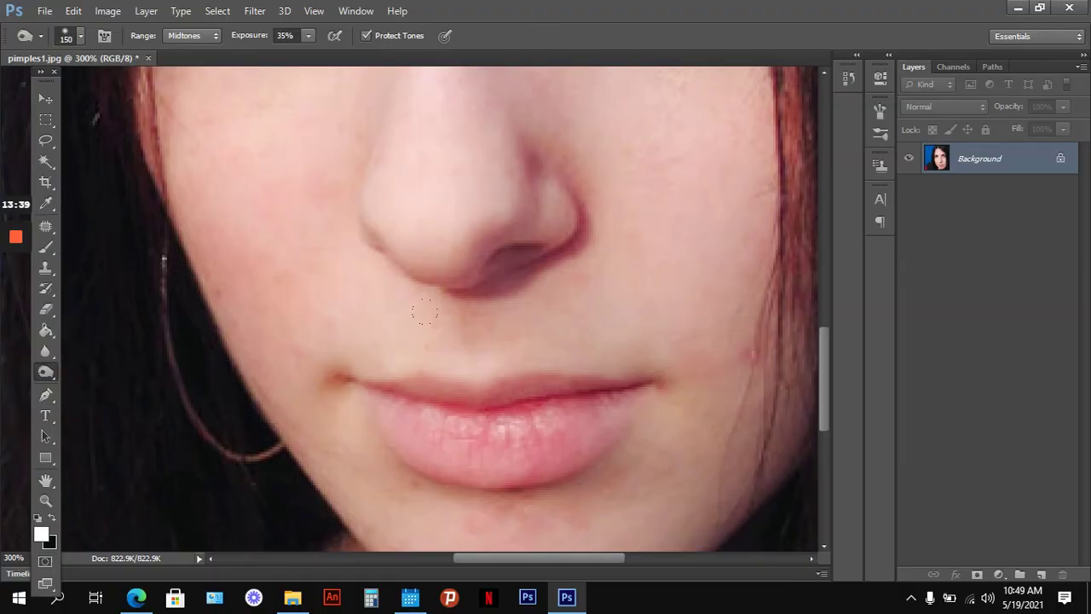
key(bracketleft)
key(bracketleft)
key(bracketleft)
key(bracketleft)
key(bracketleft)
mouse_move(503, 391)
mouse_down()
mouse_move(588, 394)
mouse_move(373, 396)
mouse_move(433, 451)
mouse_move(502, 462)
mouse_move(578, 437)
mouse_move(607, 412)
mouse_up()
Step: Burn across the full lower lip with a 35–40 brush, undoing one stray stroke
key(bracketleft)
key(bracketleft)
key(bracketleft)
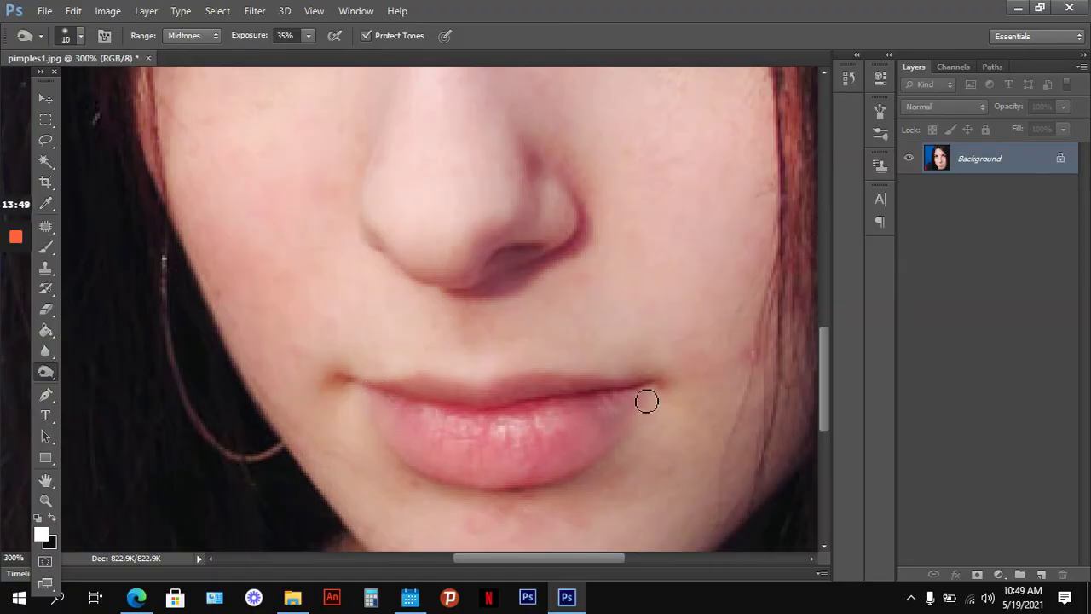
drag(646, 403, 552, 461)
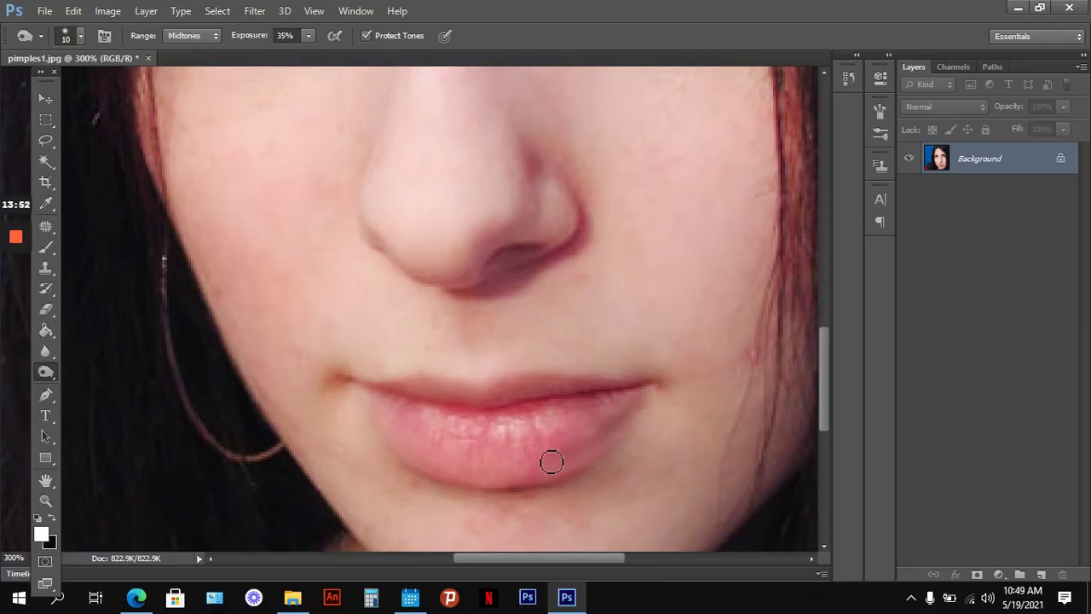
key(ctrl+z)
key(bracketright)
key(bracketright)
key(bracketright)
key(bracketright)
key(bracketright)
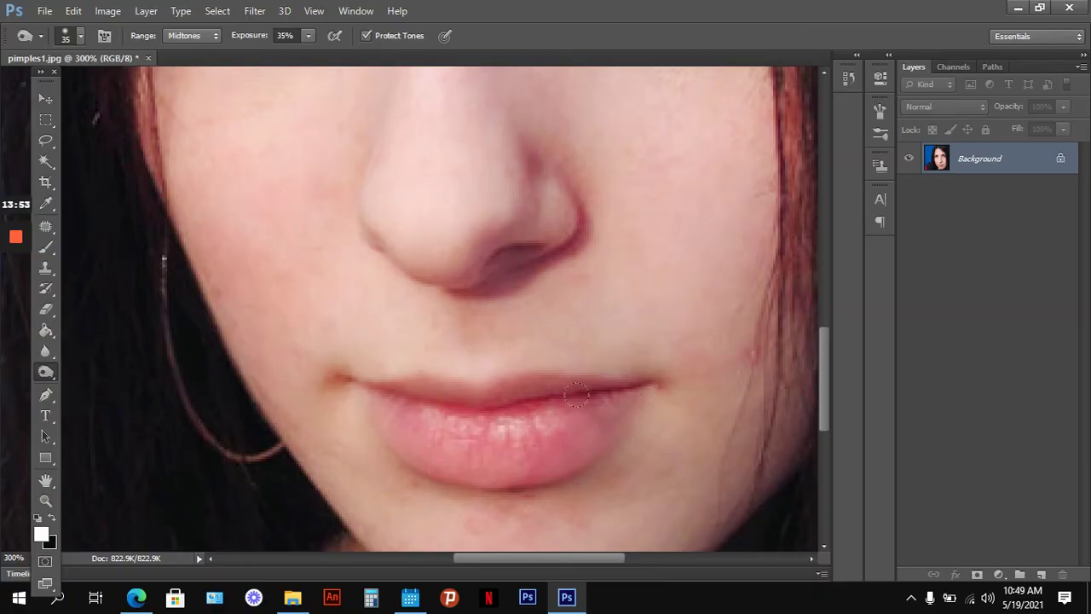
key(bracketright)
mouse_move(575, 396)
mouse_down()
mouse_move(521, 413)
mouse_move(447, 421)
mouse_move(387, 395)
mouse_up()
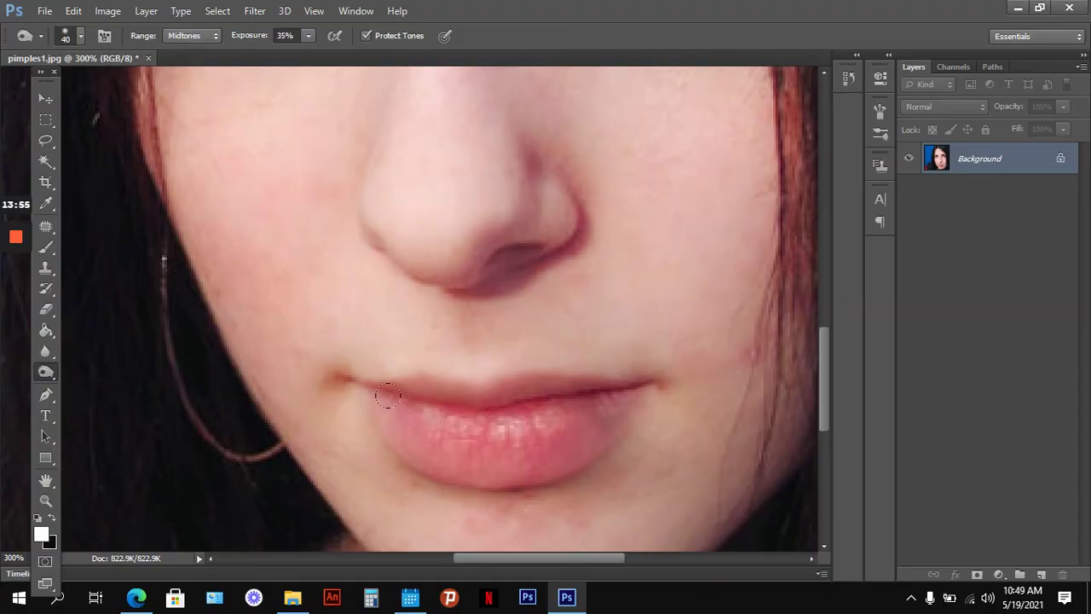
key(bracketright)
key(bracketright)
key(bracketleft)
key(bracketleft)
key(bracketleft)
mouse_move(401, 411)
mouse_down()
mouse_move(524, 424)
mouse_move(610, 410)
mouse_up()
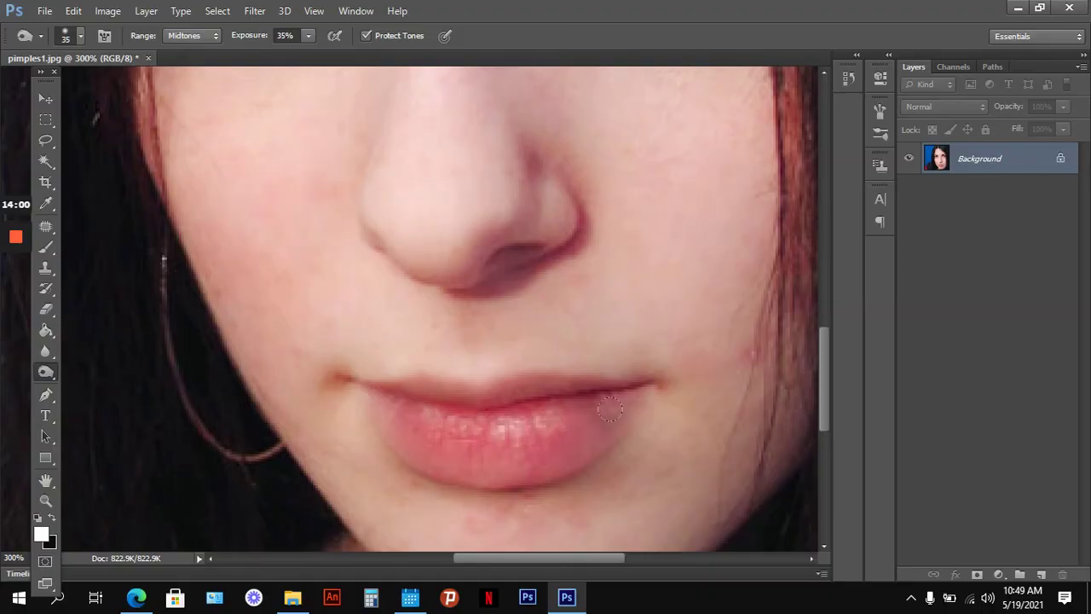
key(ctrl+minus)
key(ctrl+minus)
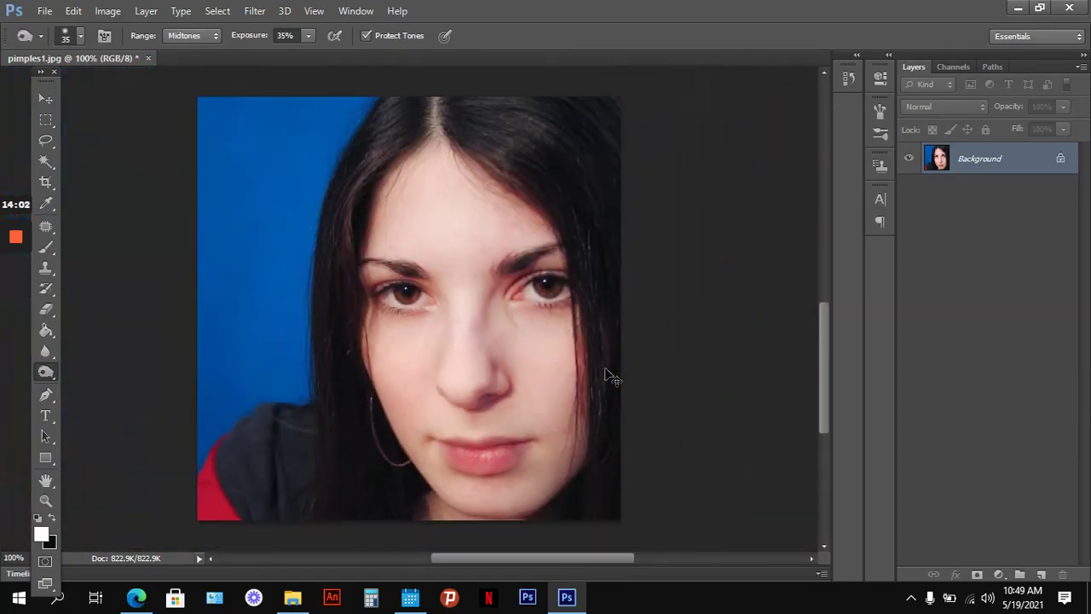
key(ctrl+plus)
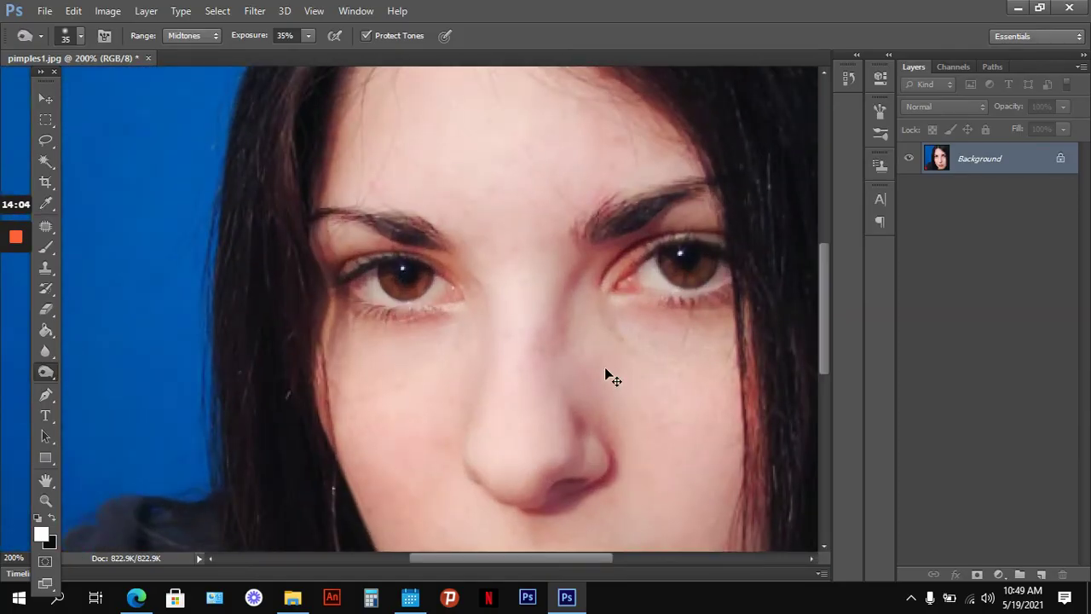
key(ctrl+minus)
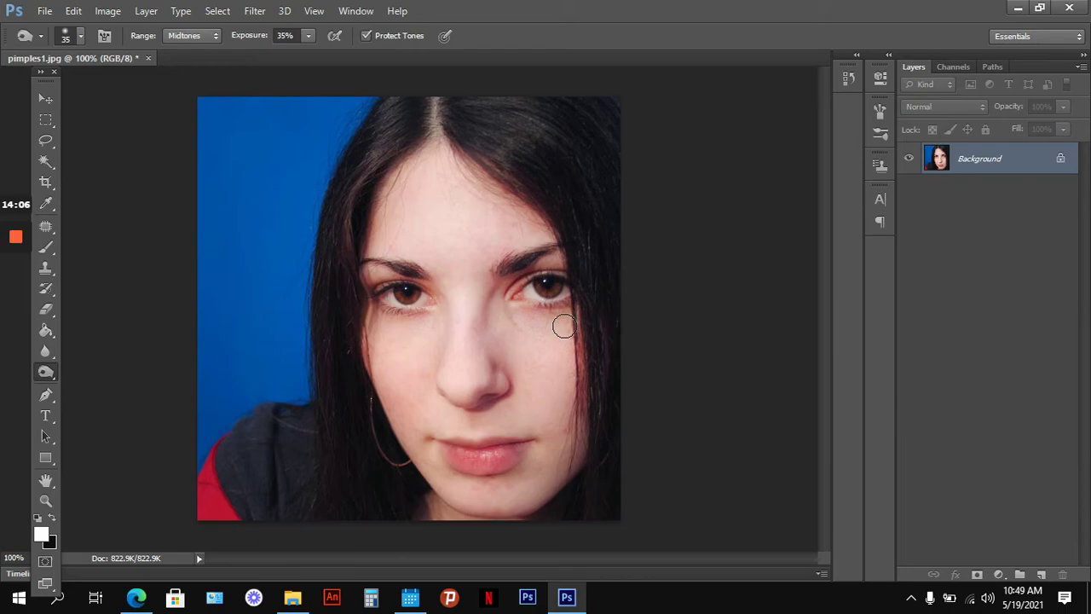
Step: Burn the forehead above the right eyebrow, then the right lash line with a size-15 brush
key(bracketright)
key(bracketright)
key(bracketright)
key(bracketright)
key(bracketright)
key(bracketright)
key(bracketright)
key(bracketright)
key(bracketright)
key(bracketright)
mouse_move(516, 214)
mouse_down()
mouse_move(527, 217)
mouse_move(501, 238)
mouse_move(478, 183)
mouse_move(503, 232)
mouse_move(522, 226)
mouse_move(529, 243)
mouse_move(481, 211)
mouse_move(427, 146)
mouse_move(461, 223)
mouse_up()
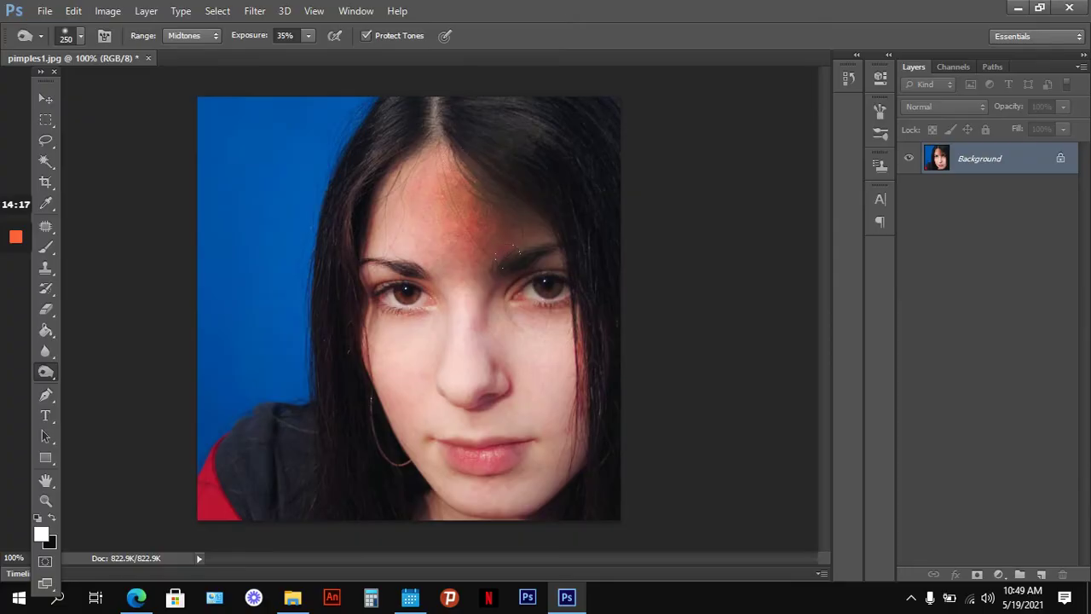
key(ctrl+plus)
key(ctrl+plus)
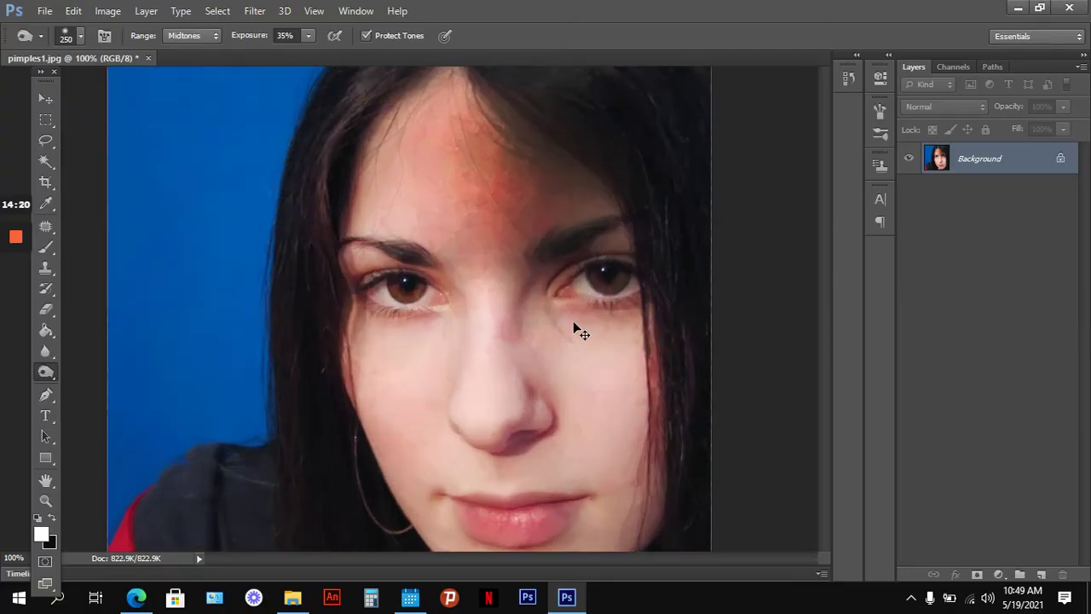
drag(462, 350, 276, 358)
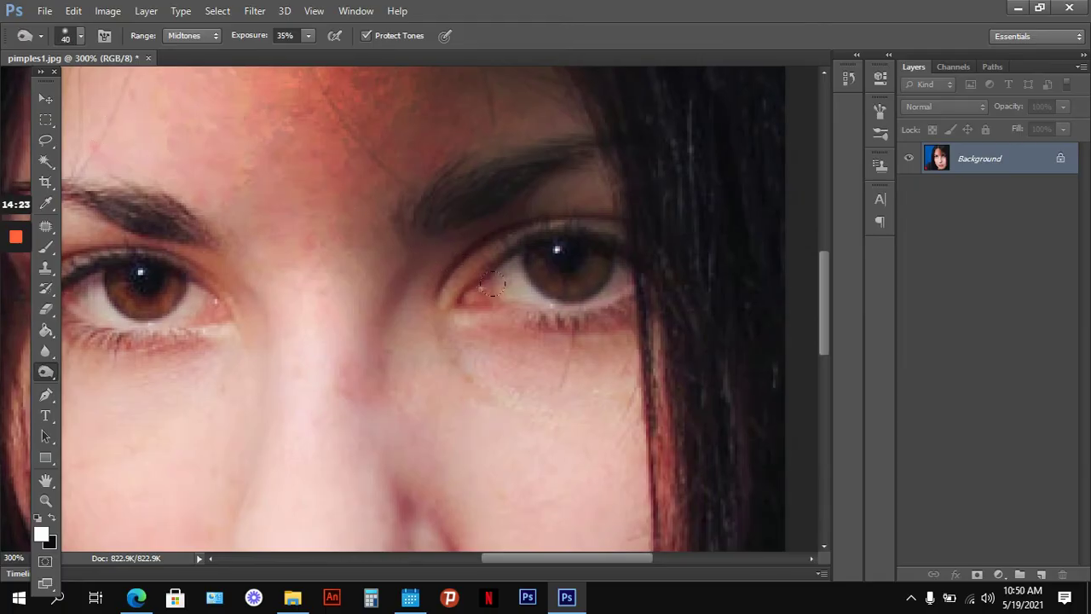
key(bracketleft)
key(bracketleft)
key(bracketleft)
key(bracketleft)
key(bracketleft)
key(bracketleft)
key(bracketleft)
key(bracketleft)
mouse_move(522, 302)
mouse_down()
mouse_move(625, 288)
mouse_move(588, 303)
mouse_move(520, 303)
mouse_move(637, 293)
mouse_move(600, 306)
mouse_move(520, 310)
mouse_move(648, 293)
mouse_move(559, 311)
mouse_move(520, 304)
mouse_up()
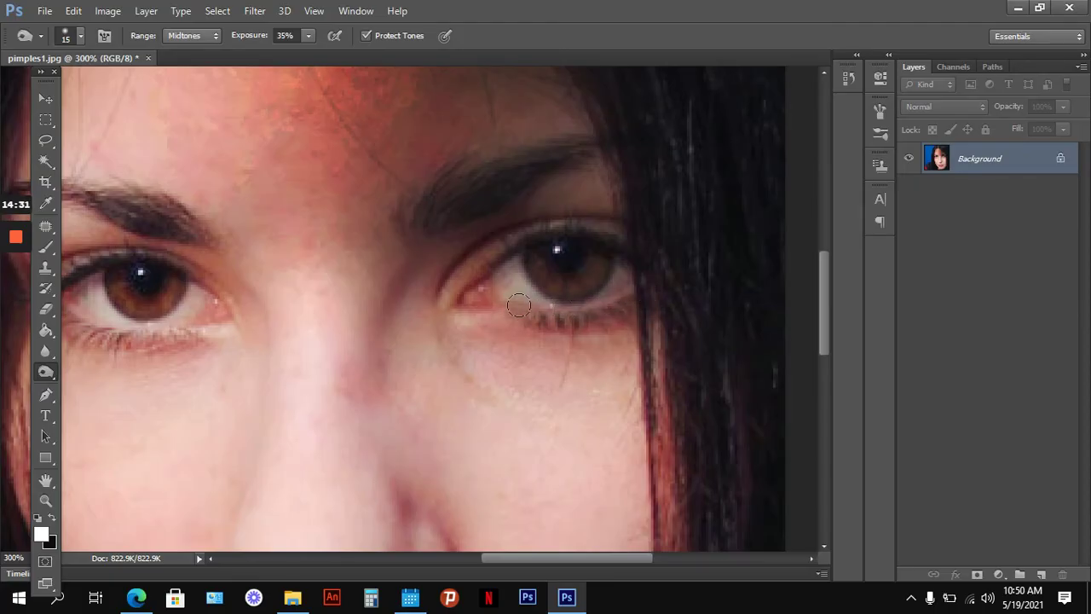
Step: Burn the cheek below the right eye with a larger brush and keep Burn active
key(bracketright)
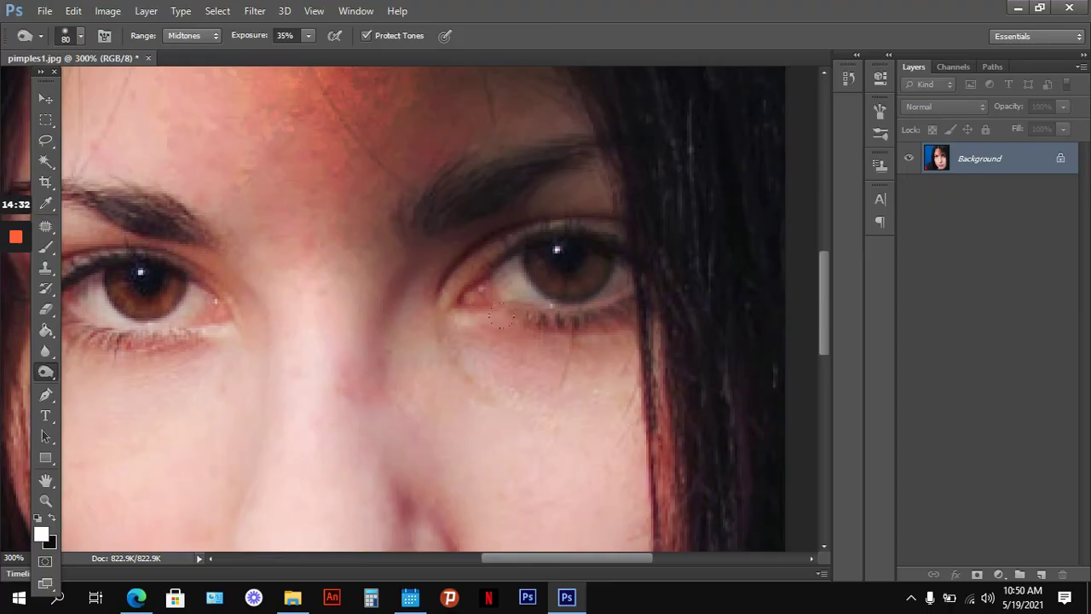
mouse_move(501, 317)
mouse_down()
mouse_move(597, 410)
mouse_move(554, 375)
mouse_move(596, 443)
mouse_move(518, 380)
mouse_move(631, 478)
mouse_move(588, 409)
mouse_move(580, 424)
mouse_up()
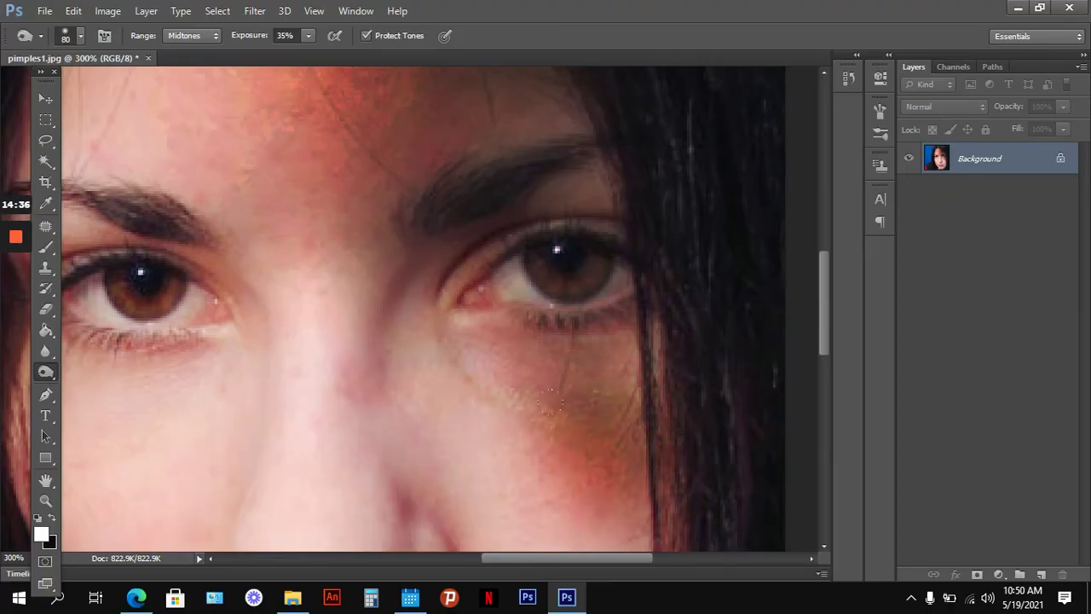
key(ctrl+minus)
key(ctrl+minus)
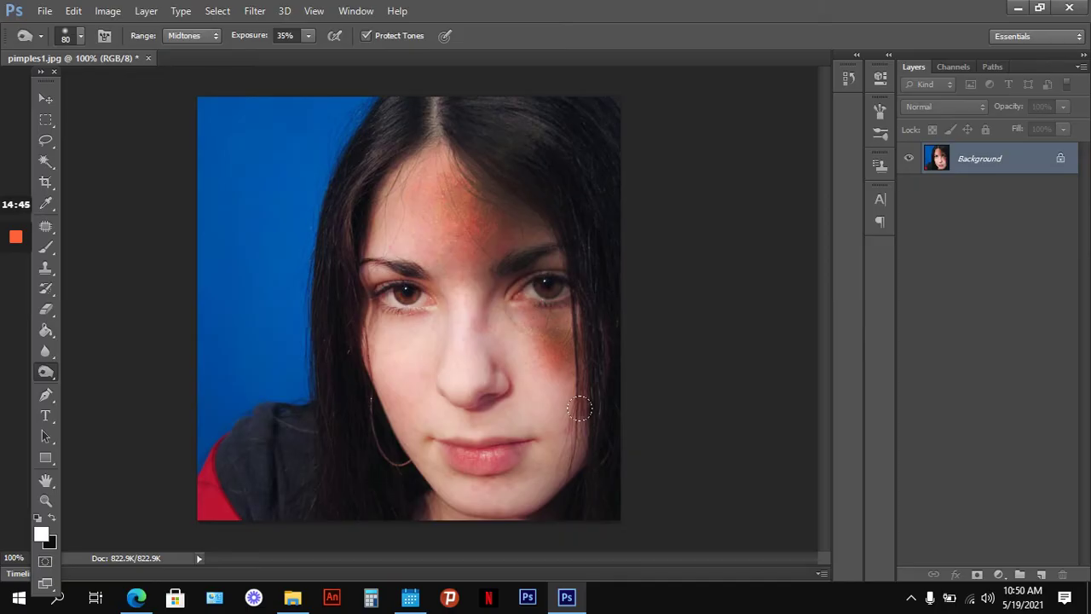
right_click(48, 375)
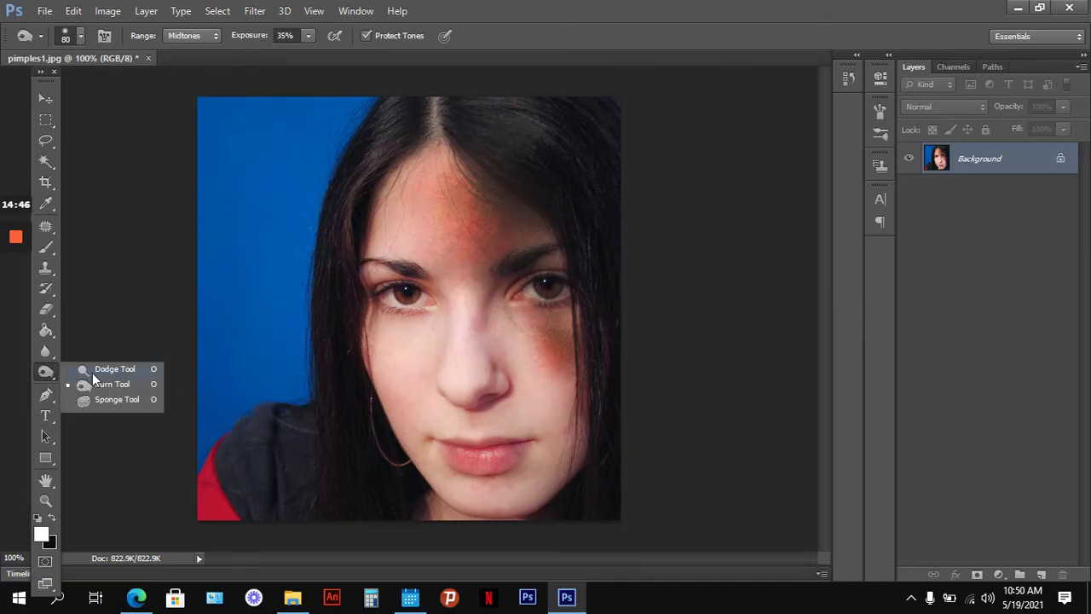
click(95, 385)
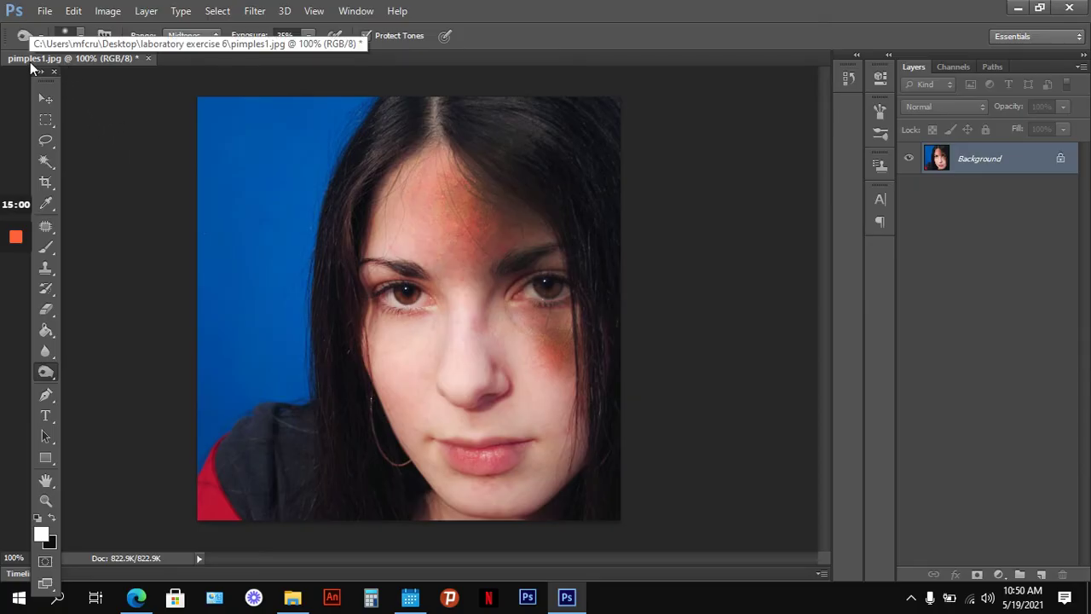
Step: Save the portrait as pimples2.jpg in the laboratory exercise 6 folder, accepting Low JPEG quality
click(45, 11)
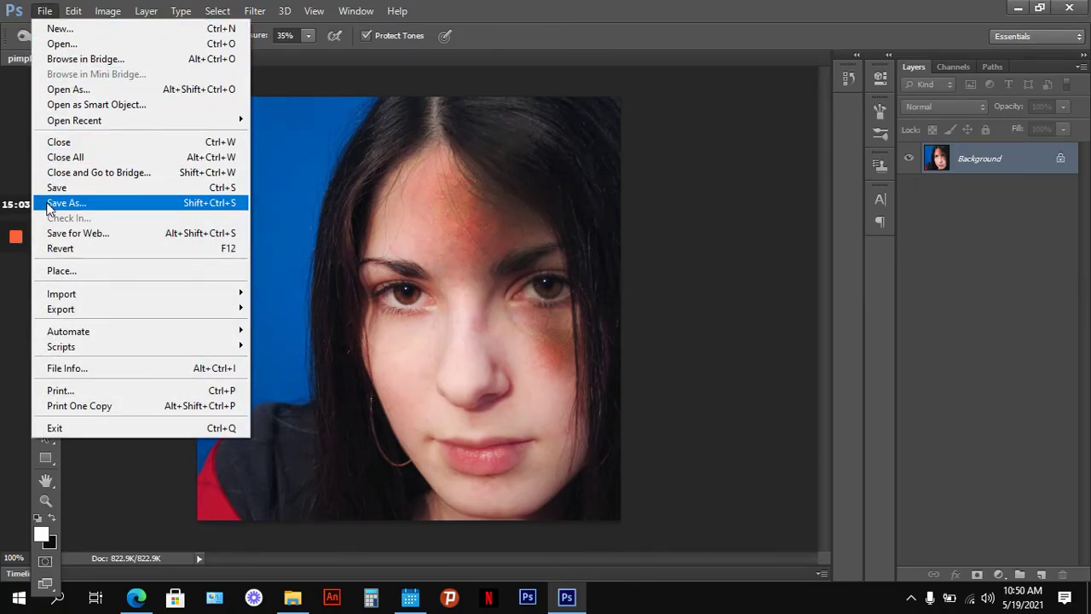
click(49, 207)
click(239, 364)
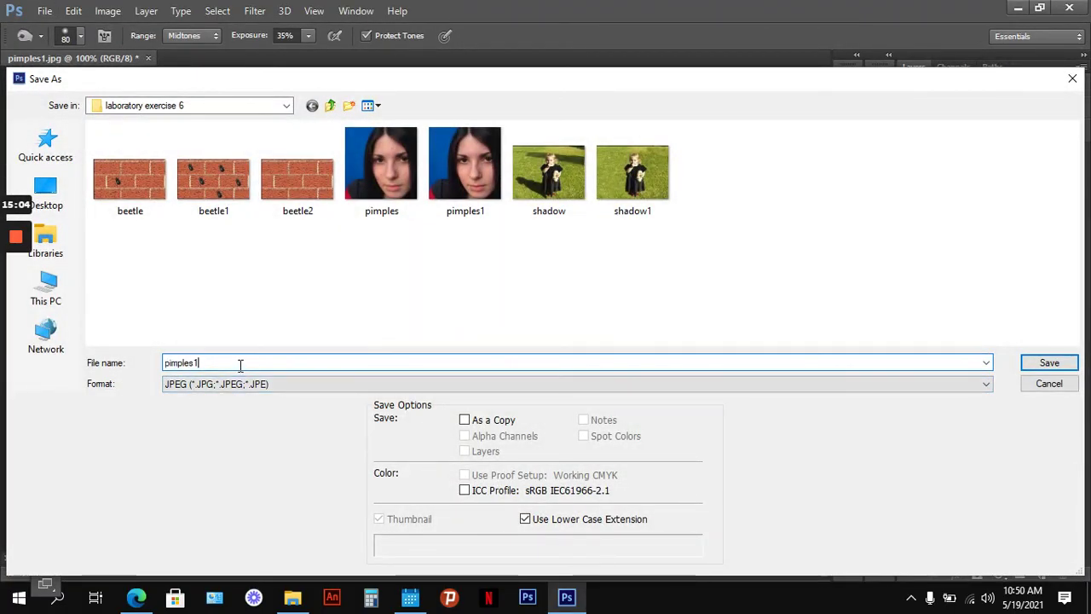
key(BackSpace)
text(2)
key(Return)
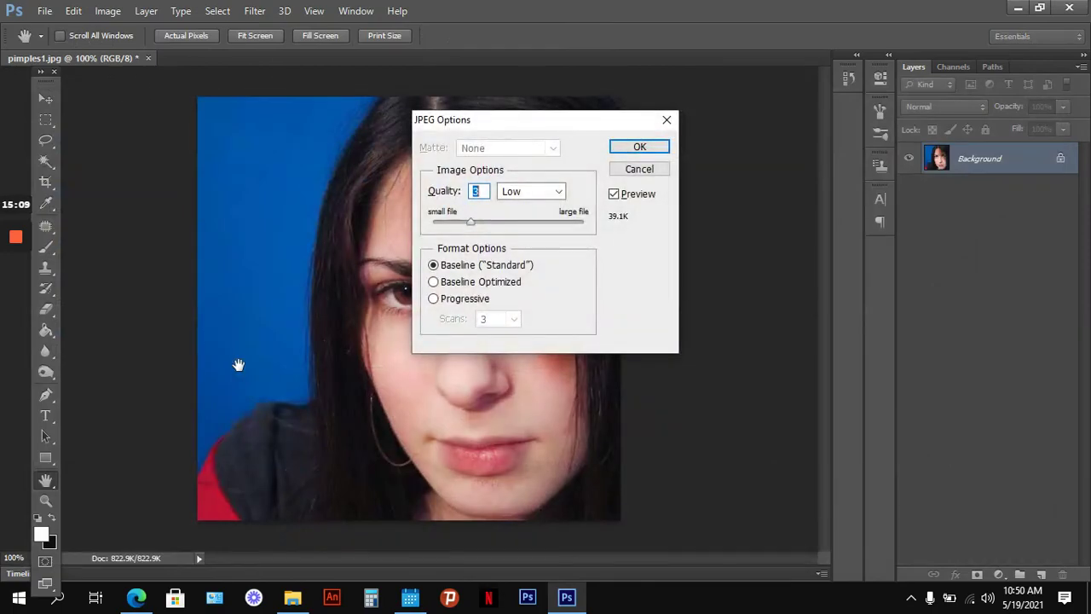
click(641, 147)
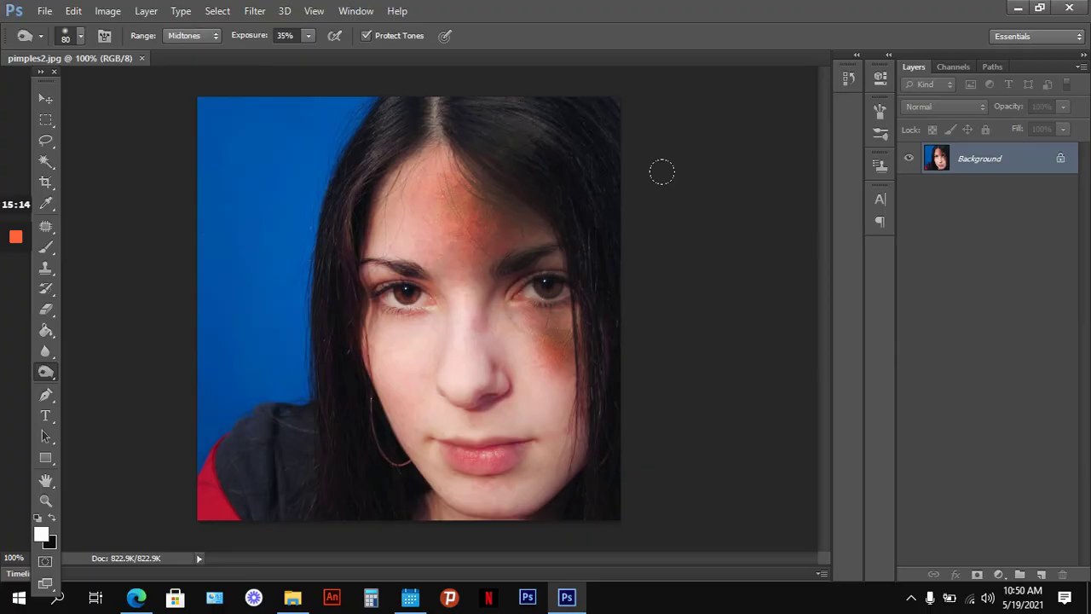
click(44, 10)
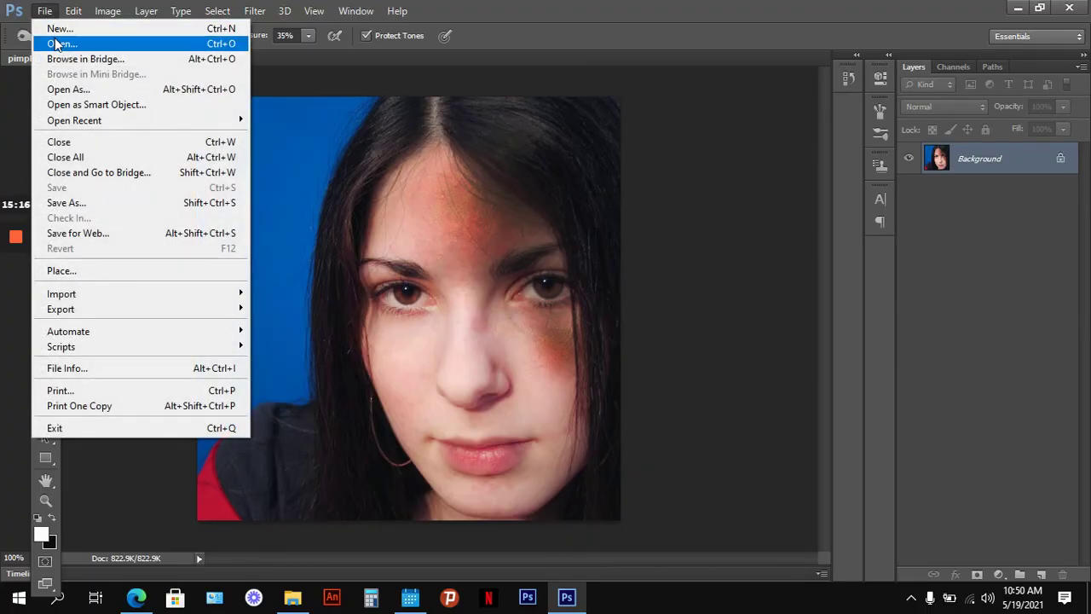
click(57, 43)
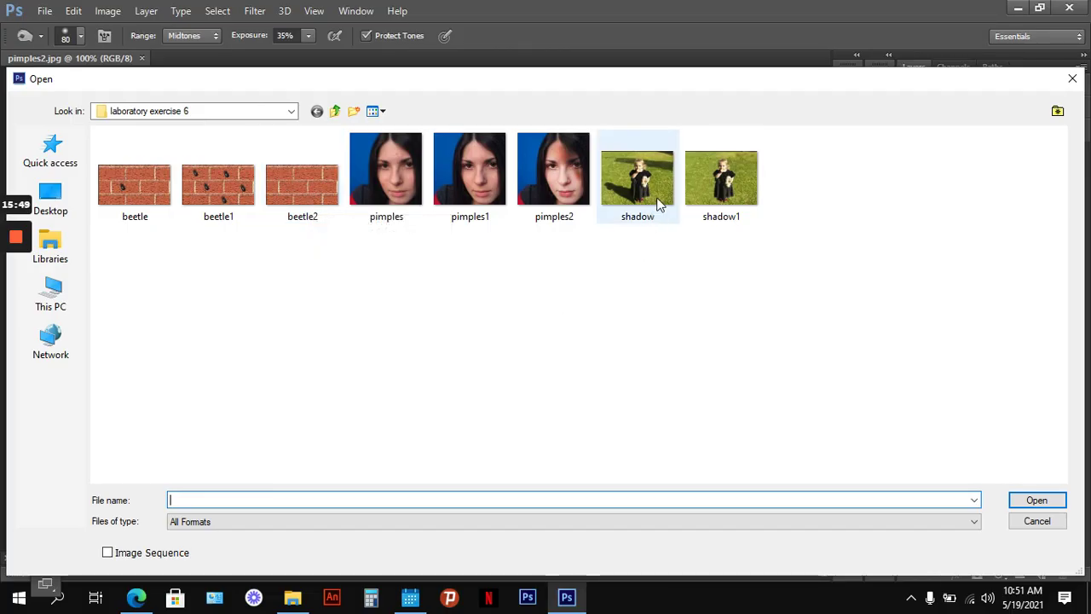
right_click(813, 290)
mouse_move(858, 298)
click(777, 300)
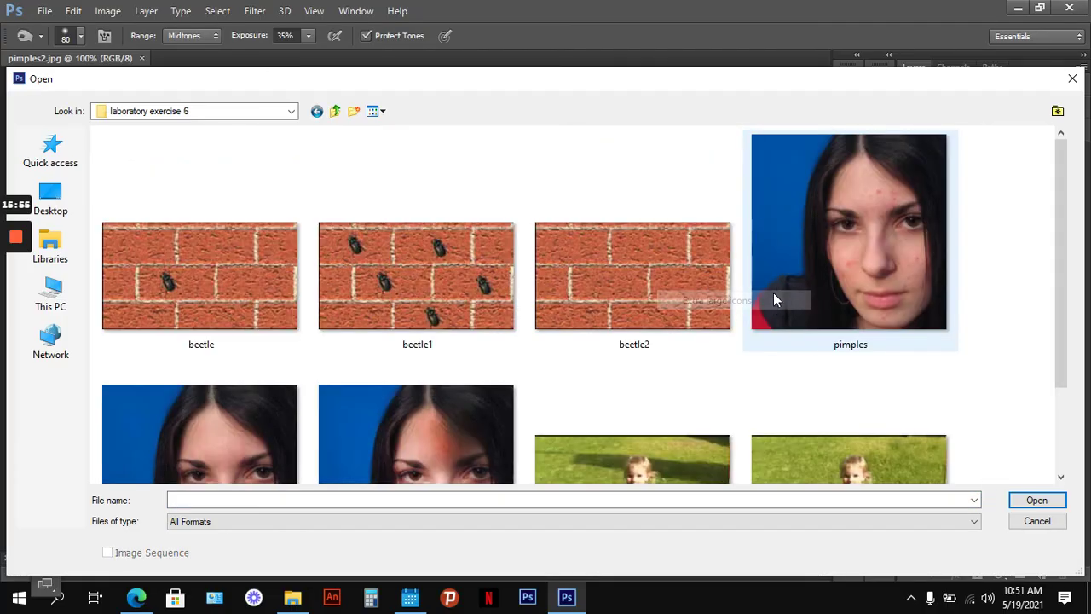
scroll(814, 341, down, 3)
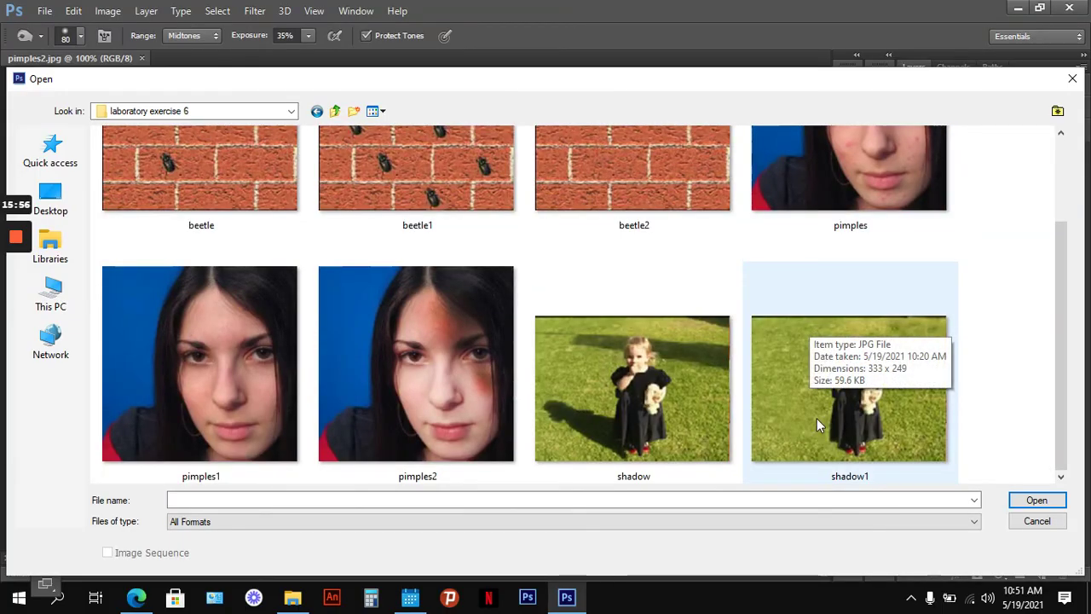
scroll(1058, 326, up, 2)
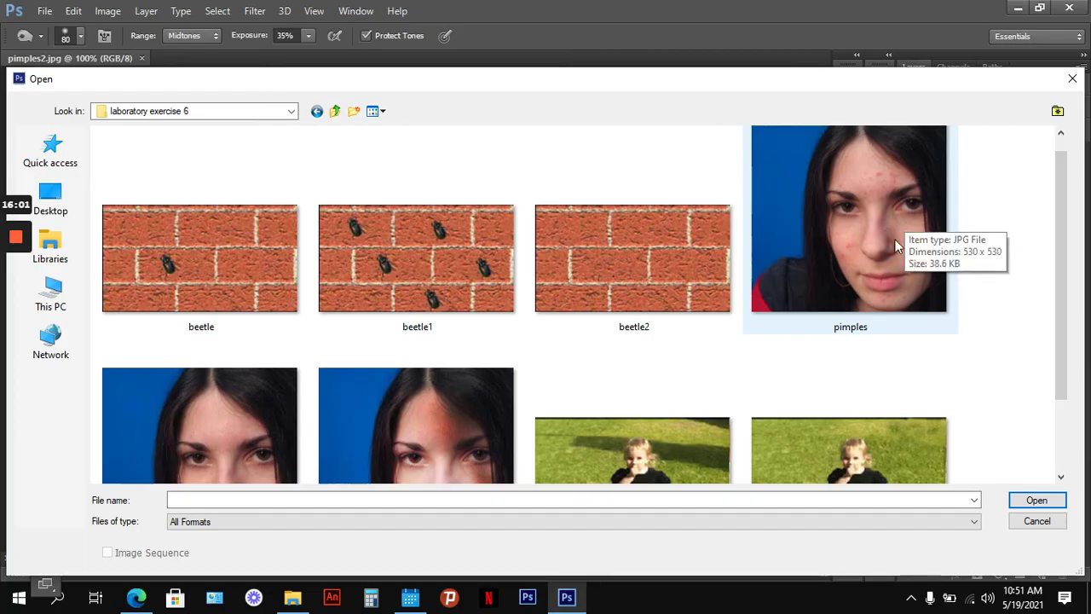
scroll(1062, 238, down, 2)
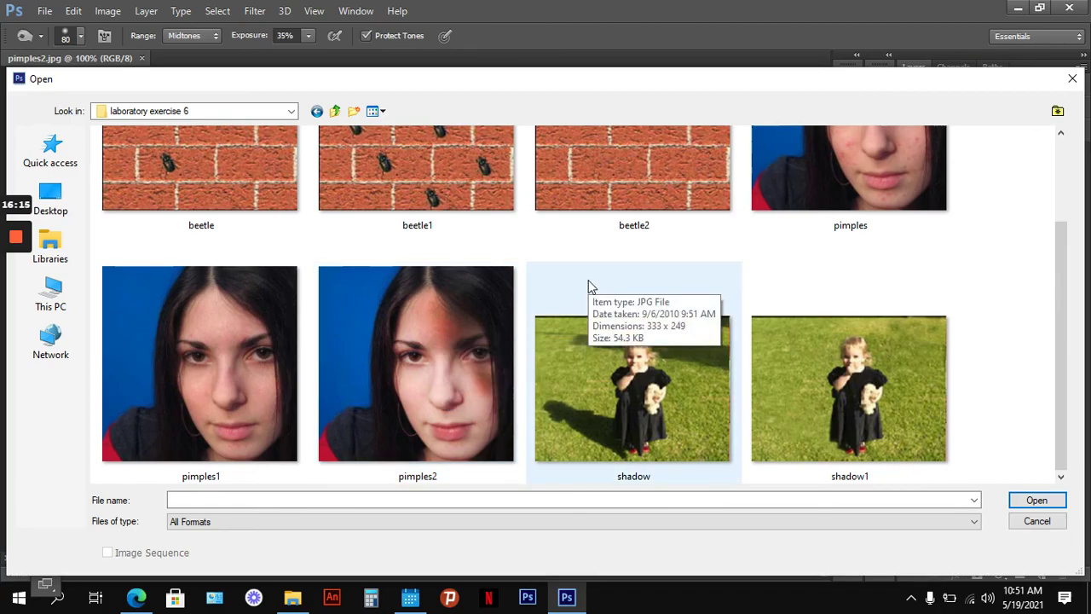
key(Escape)
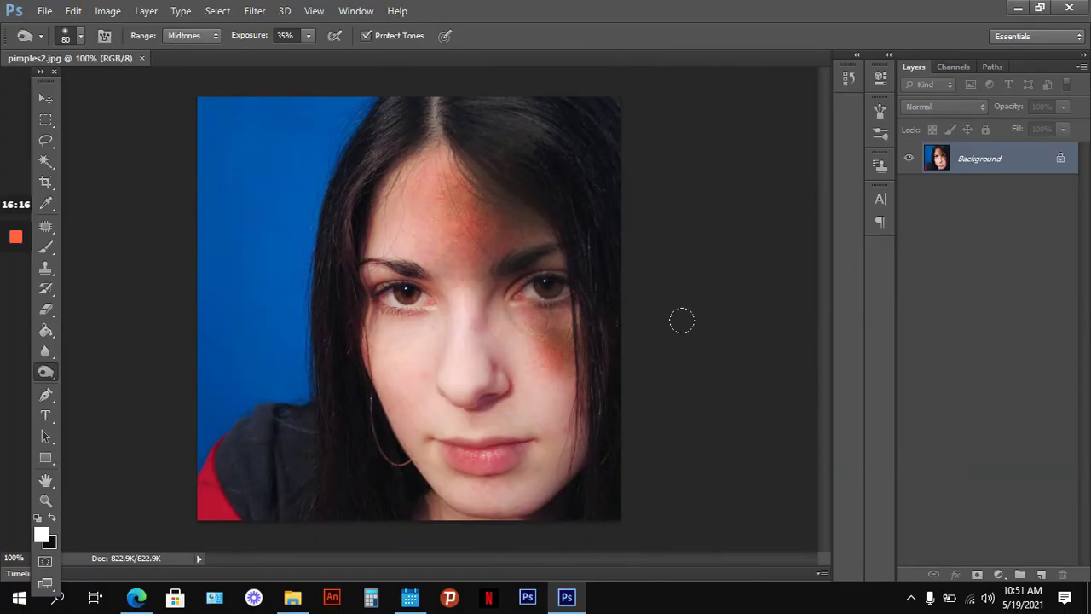